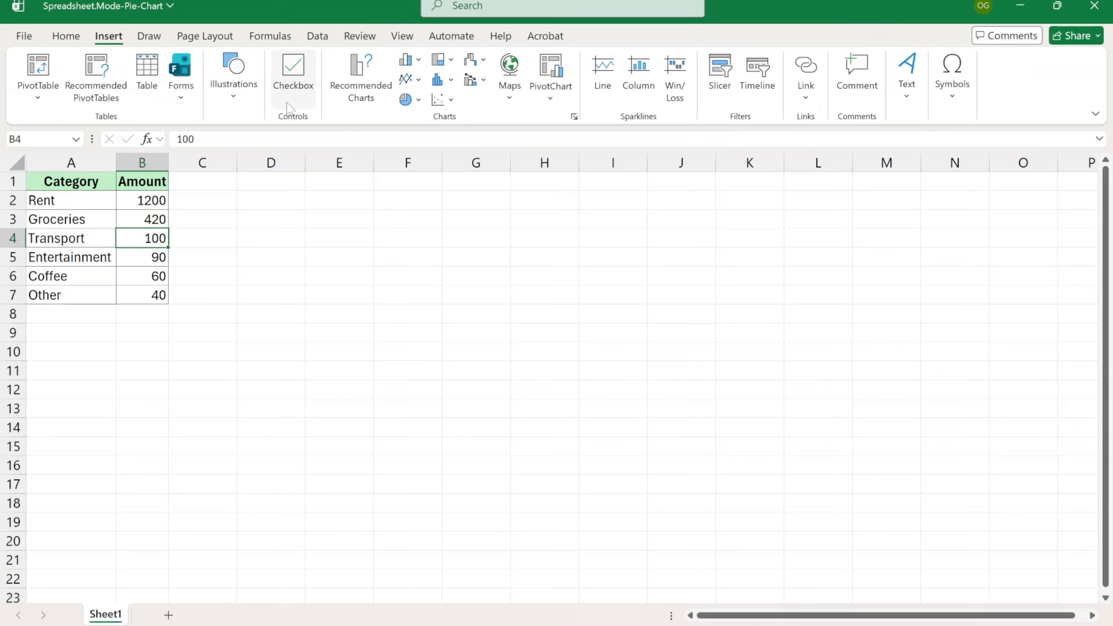
- Insert a 2-D pie chart of the amounts, move it beside the table and shrink it
click(412, 99)
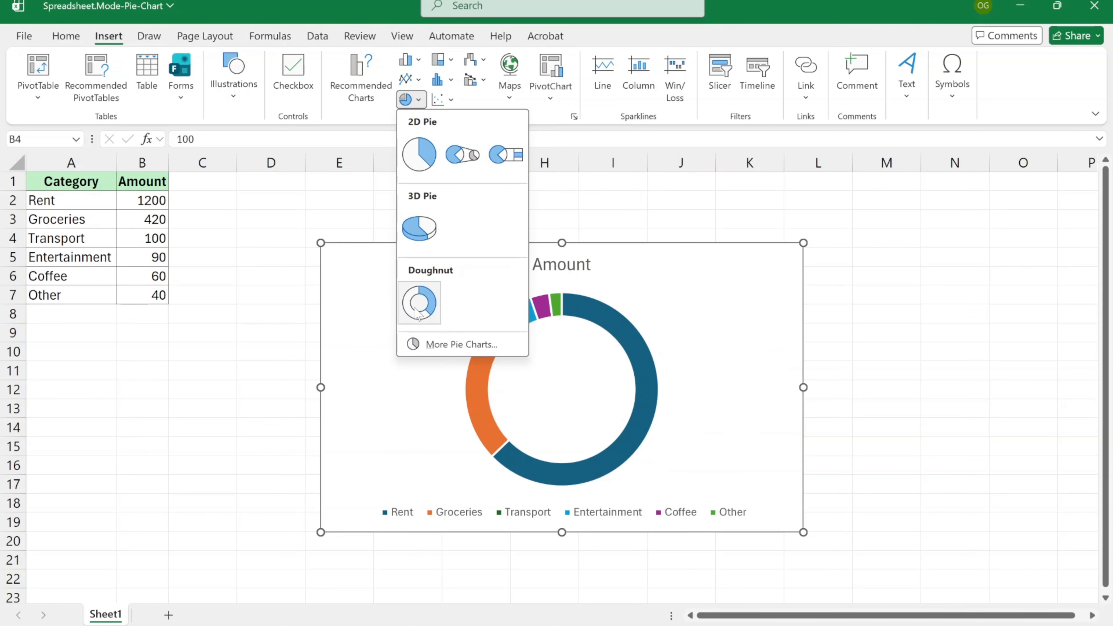
click(410, 173)
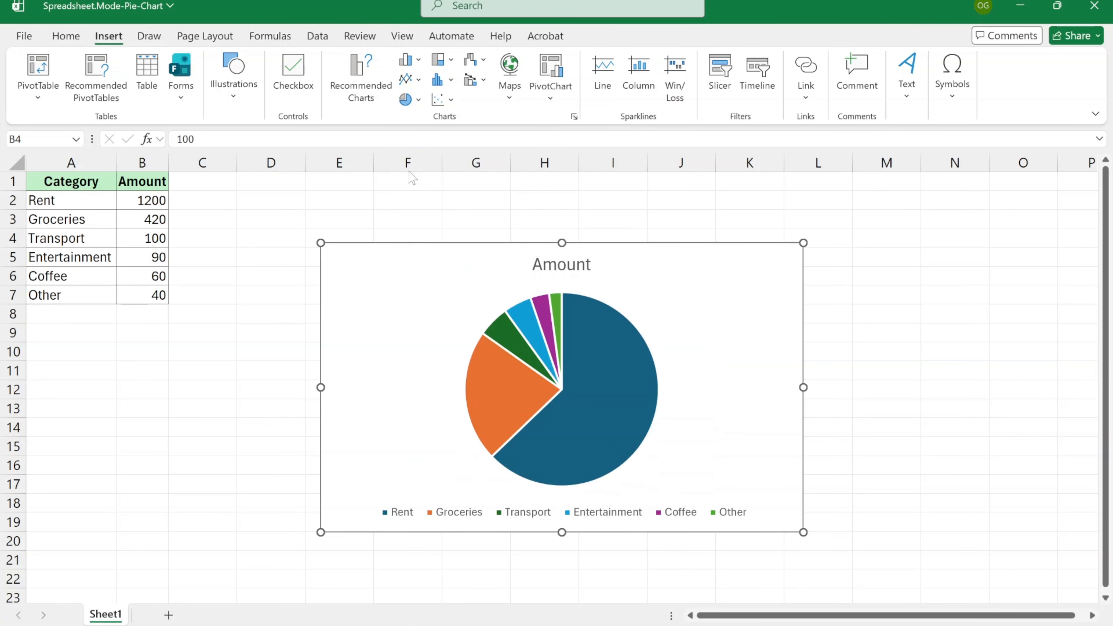
drag(713, 280, 599, 233)
drag(687, 484, 589, 481)
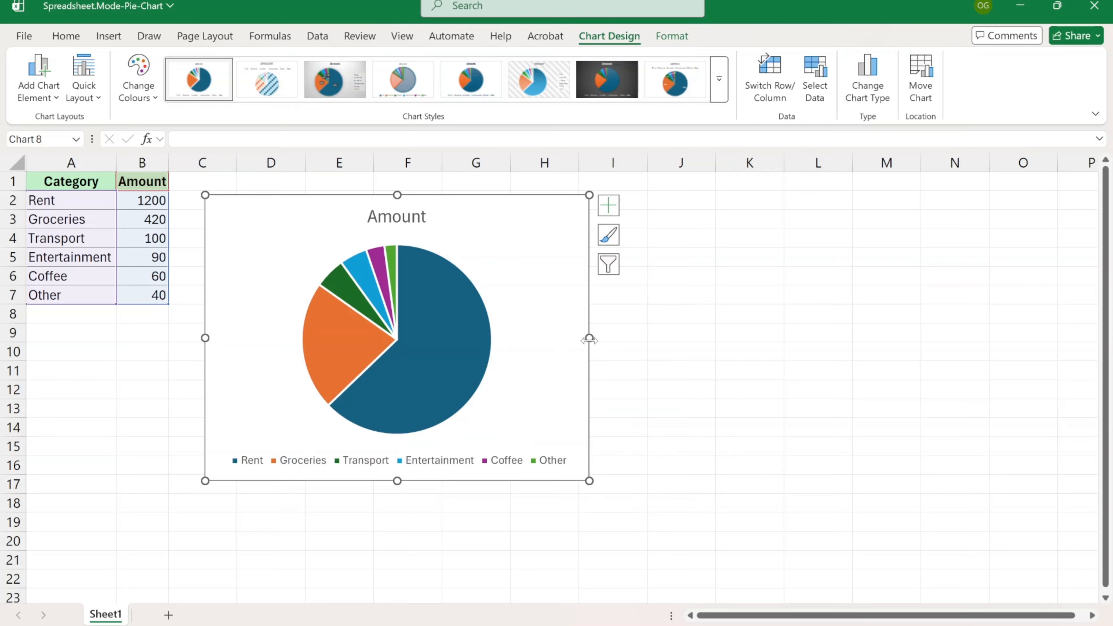
- Narrow and lengthen the chart so its legend wraps to two rows, then nudge it up
drag(590, 339, 514, 340)
drag(361, 481, 359, 510)
click(407, 333)
click(477, 248)
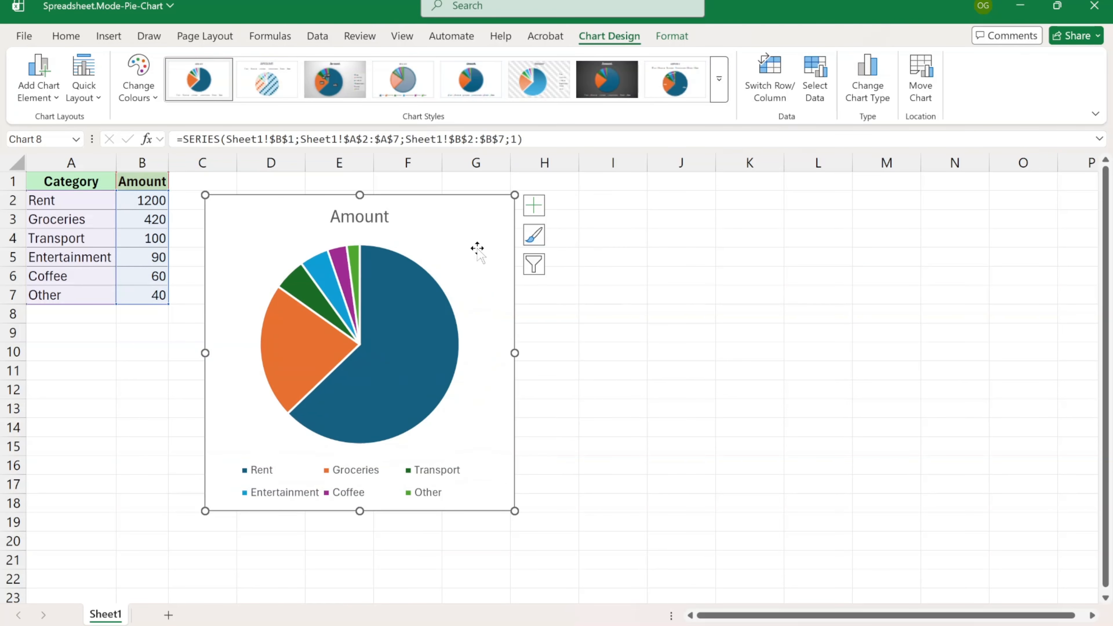
drag(467, 231, 466, 221)
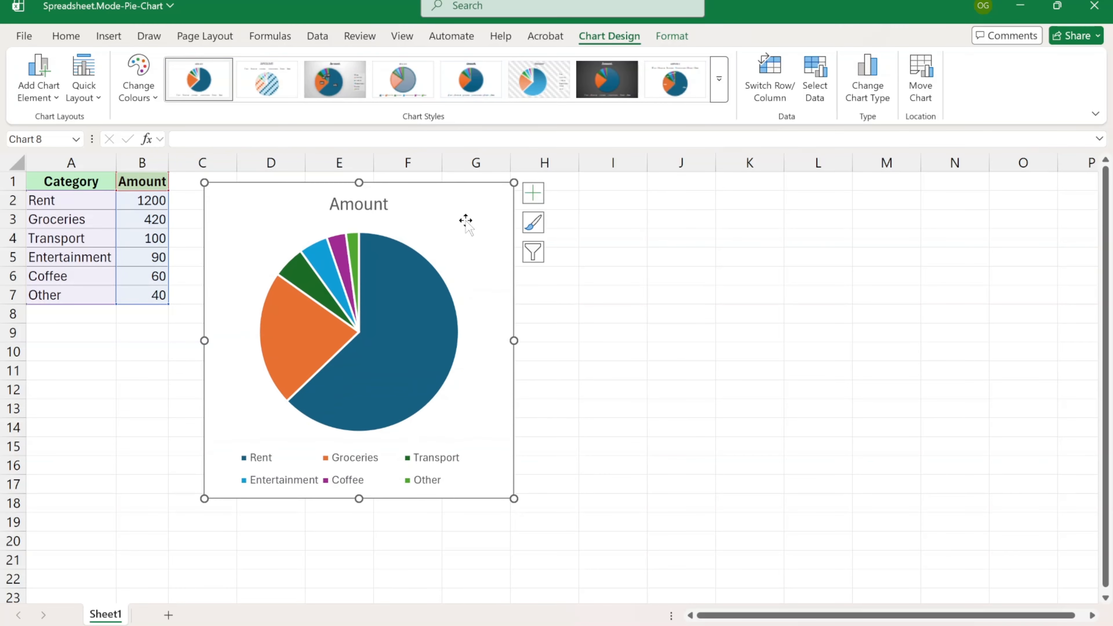
click(156, 424)
click(233, 275)
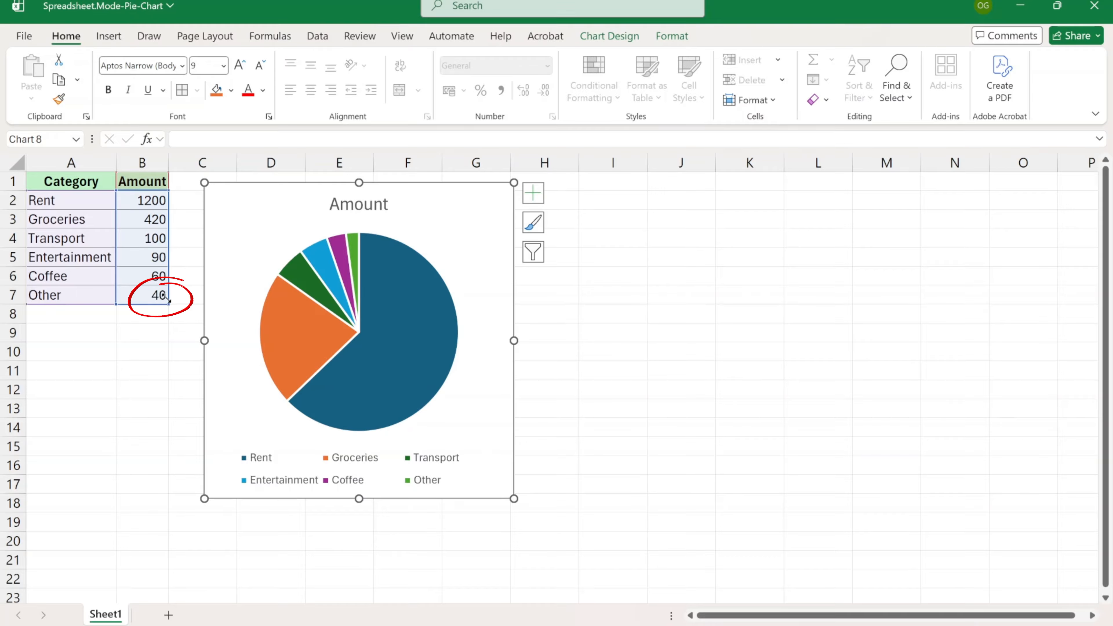
- Trim the chart's data range to the first three categories, then extend it back to all six
drag(169, 300, 162, 250)
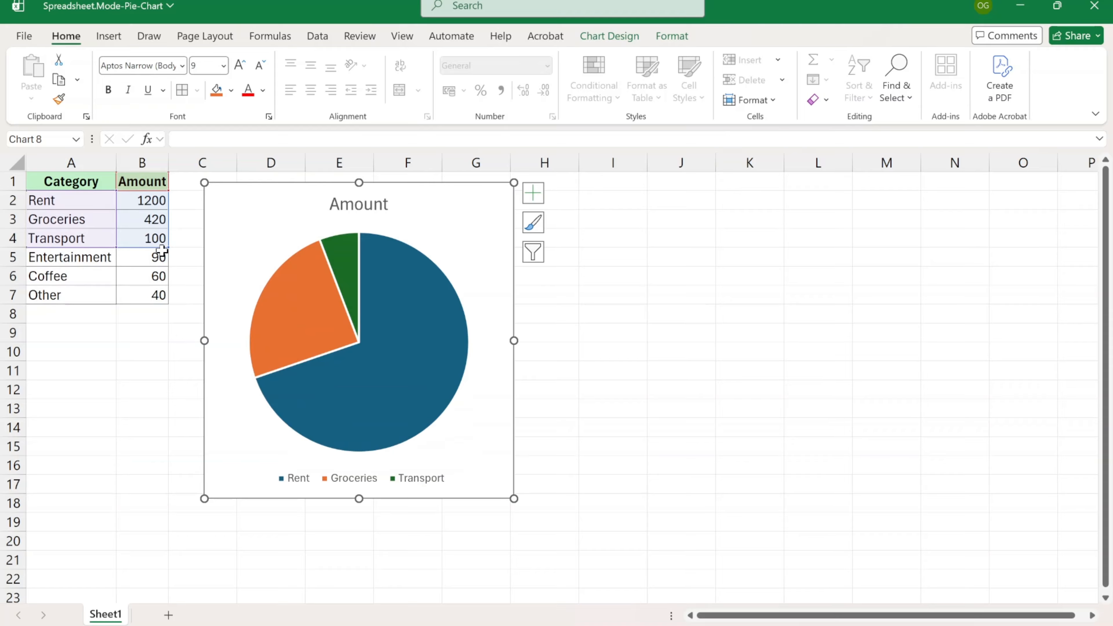
click(163, 367)
click(231, 253)
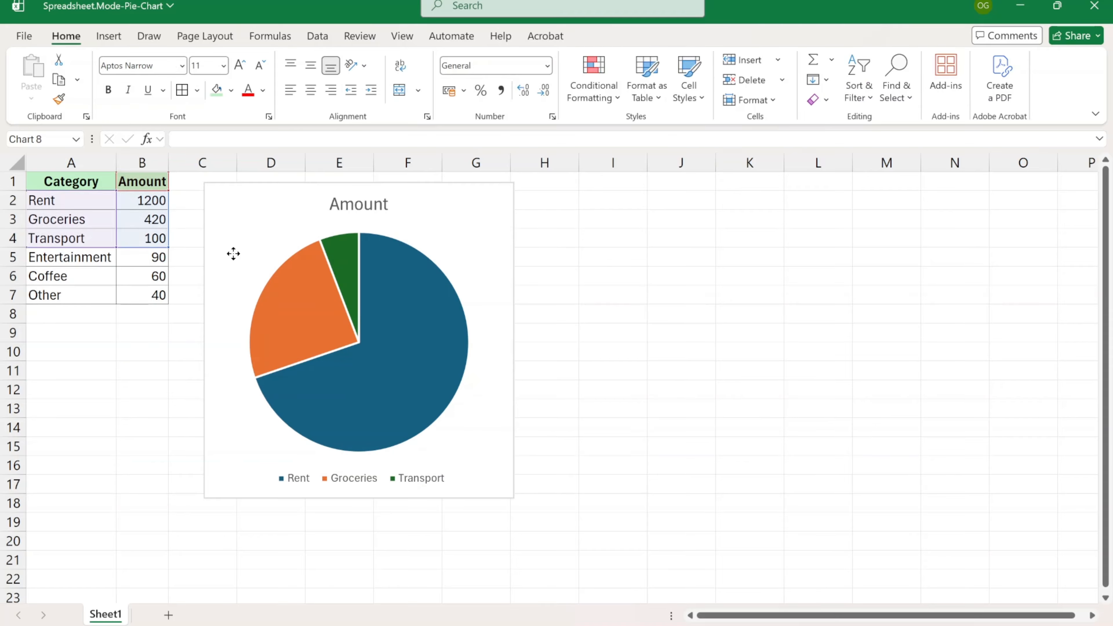
drag(171, 249, 169, 304)
- Change Rent to 800 and Transport to 300, then copy the pie chart
click(146, 206)
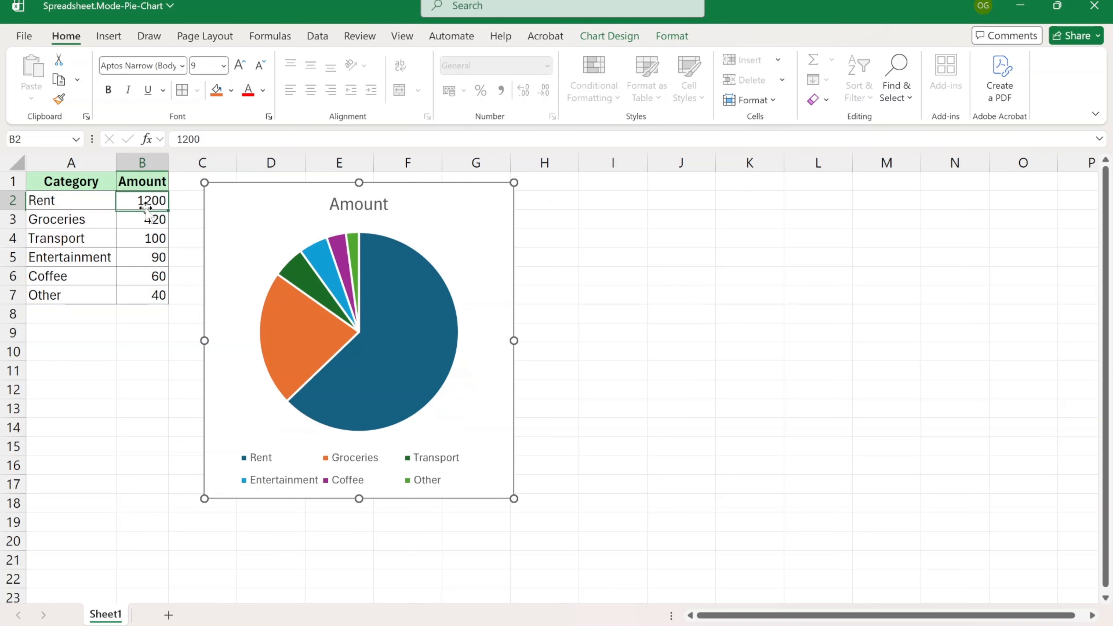
text(800)
click(154, 236)
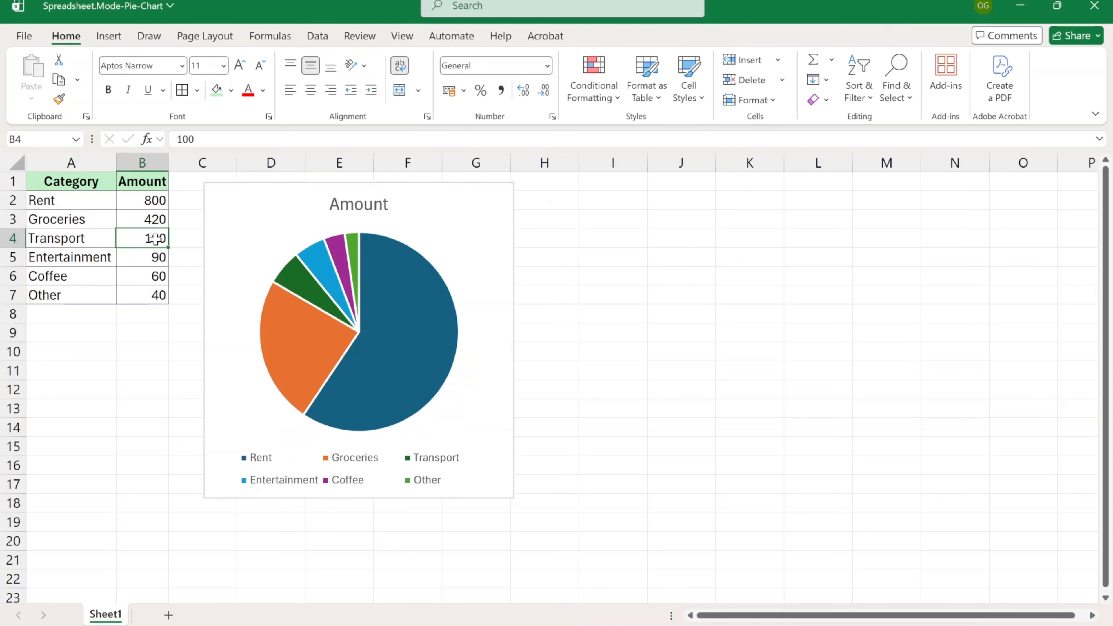
text(3)
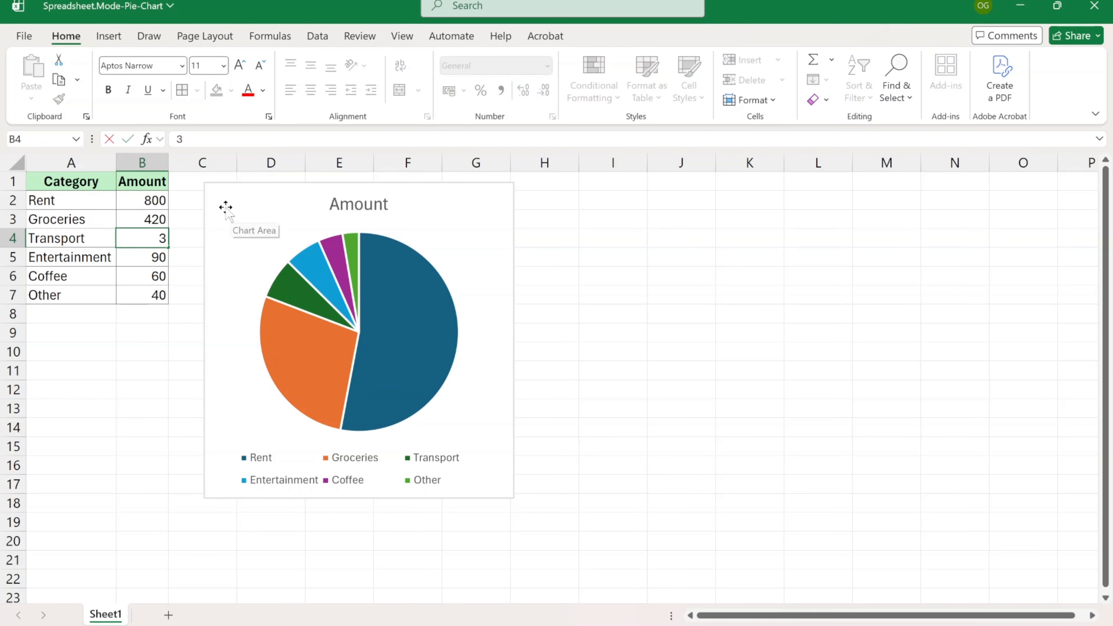
text(00)
key(Return)
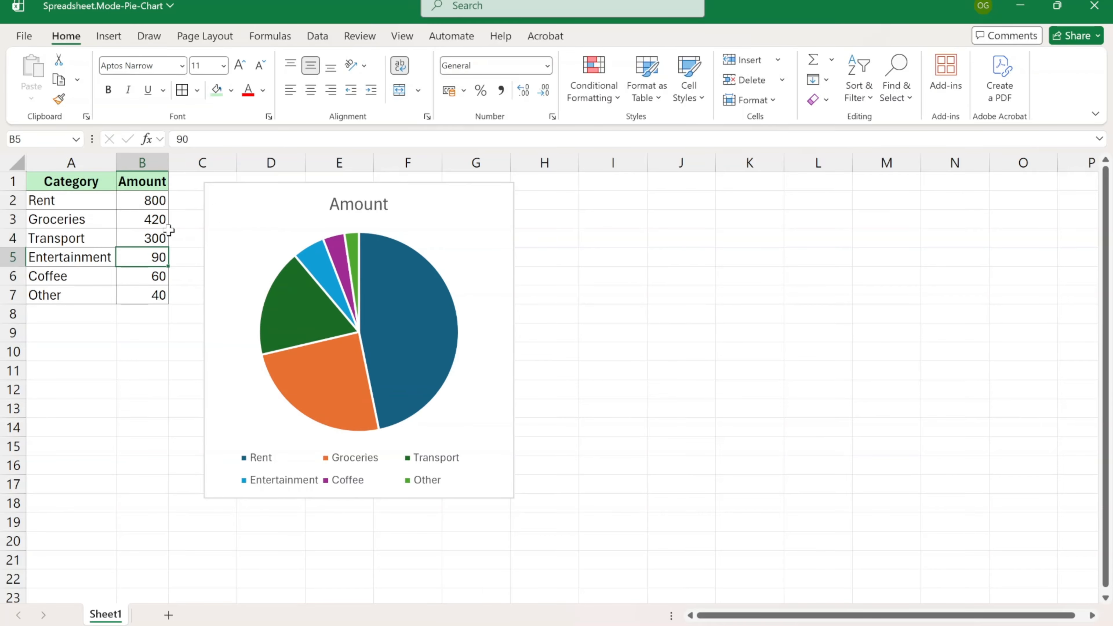
click(467, 208)
key(ctrl+c)
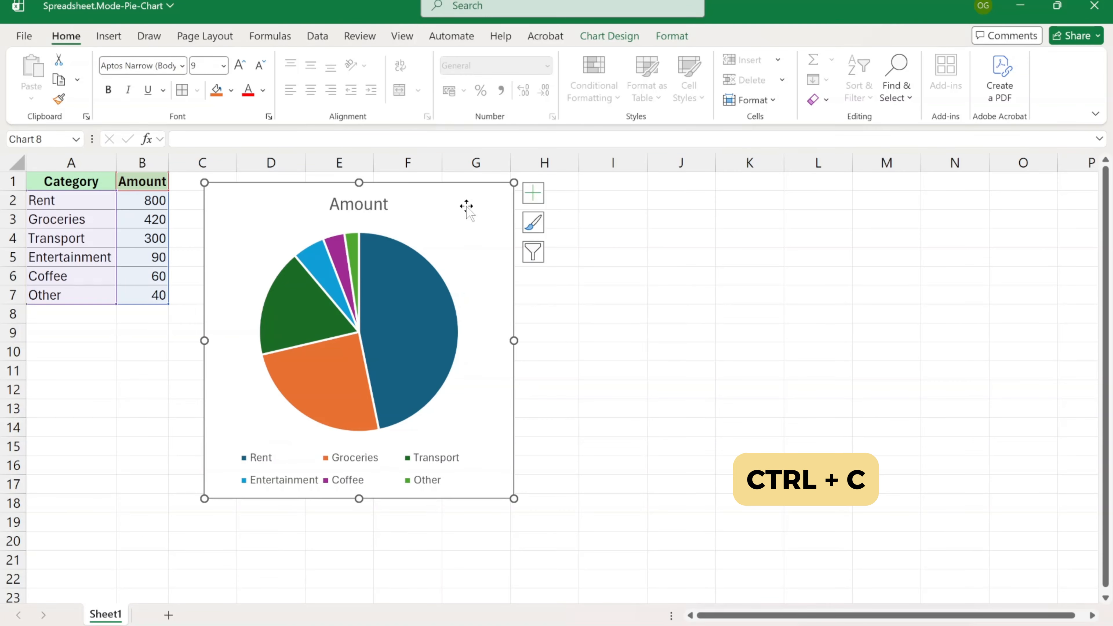
click(601, 192)
key(ctrl+v)
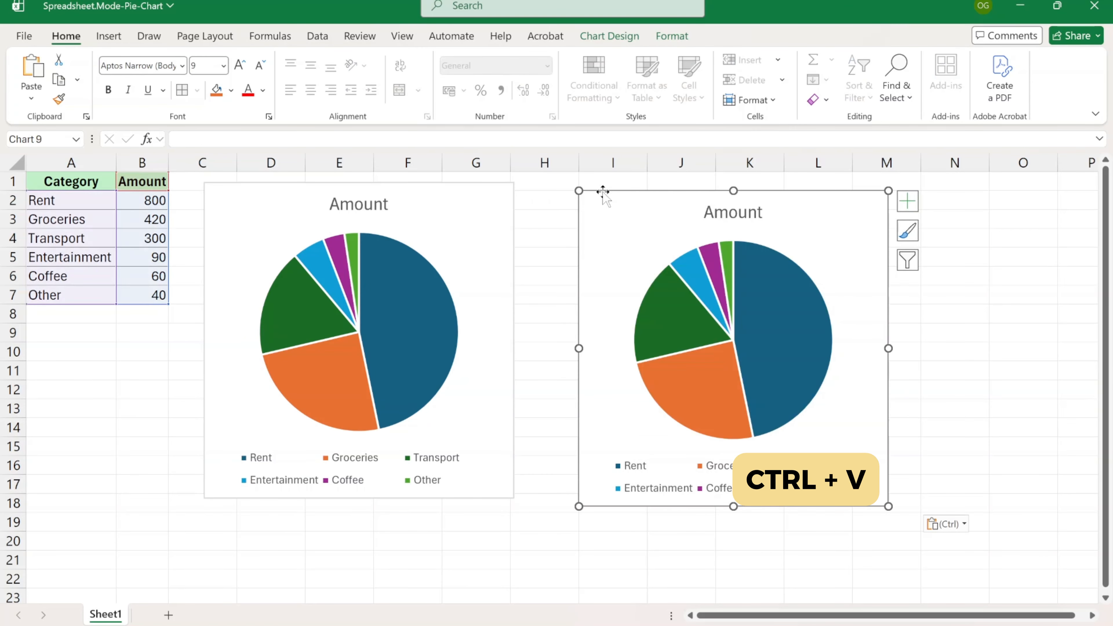
key(Delete)
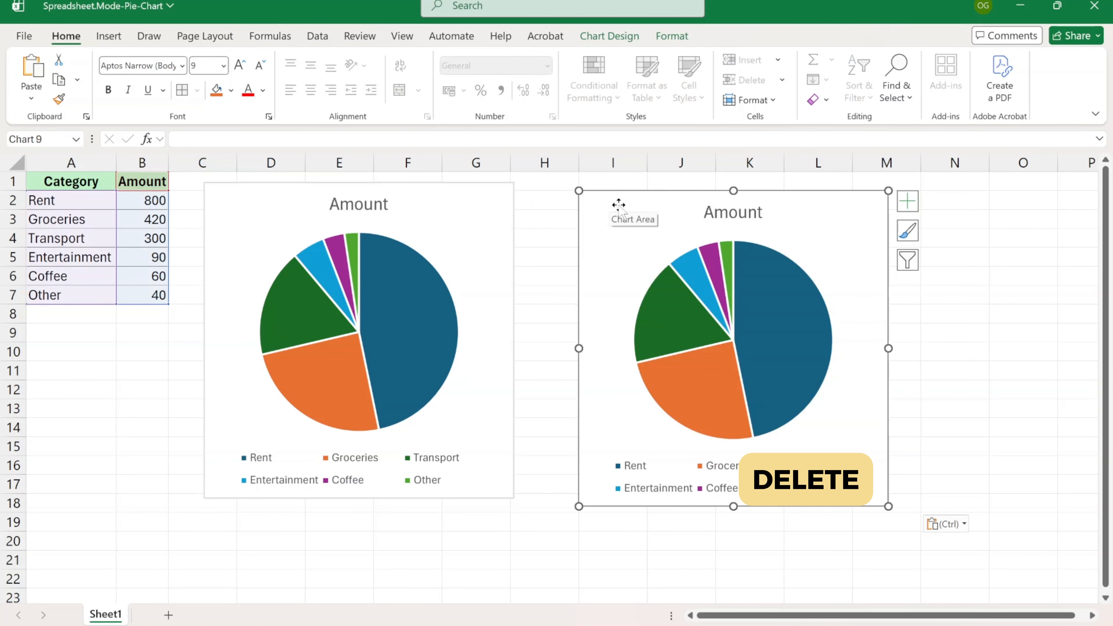
click(500, 209)
key(ctrl+c)
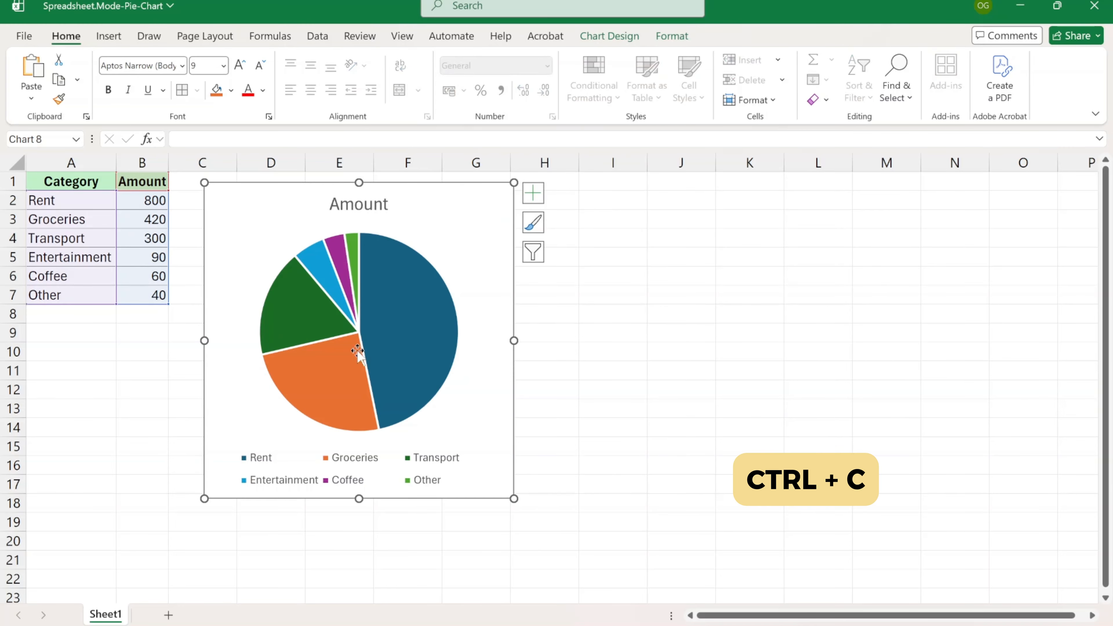
click(168, 615)
key(ctrl+v)
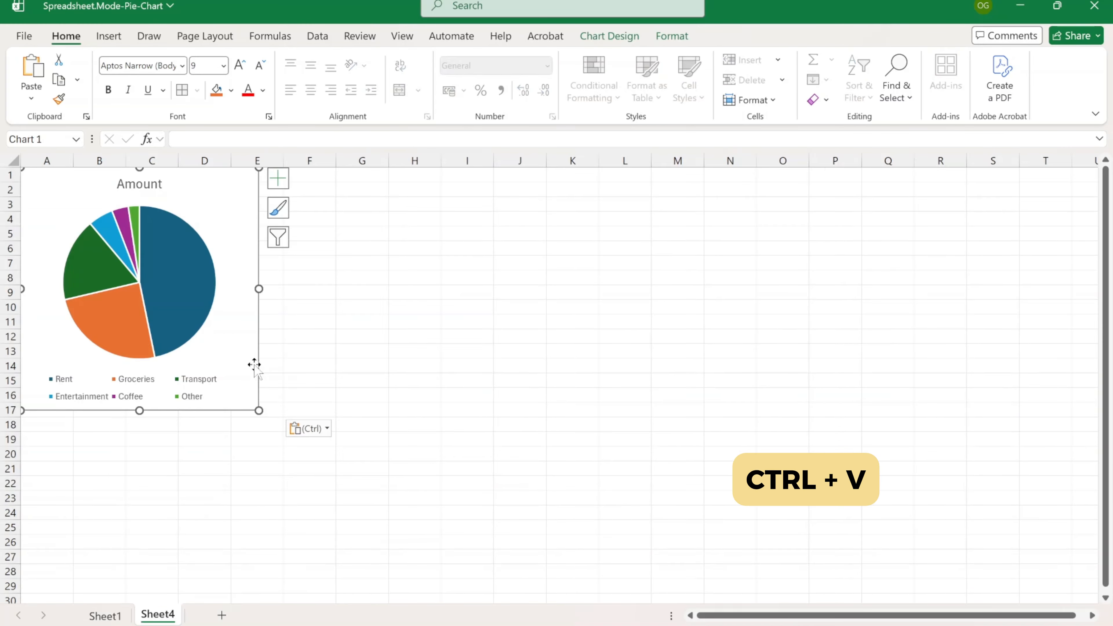
click(446, 408)
right_click(159, 614)
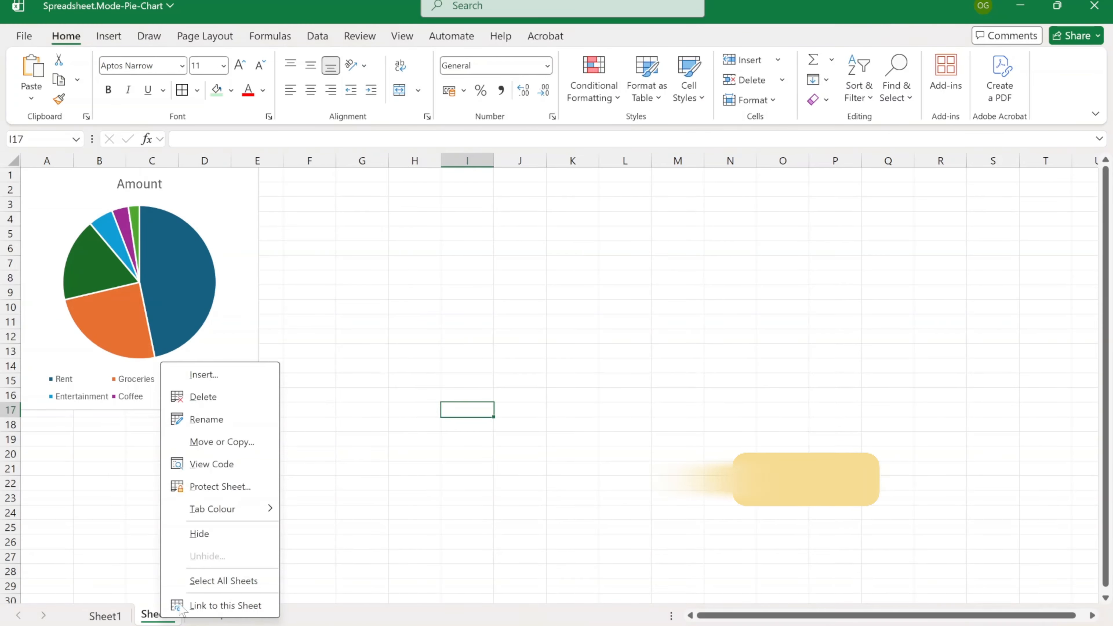
click(219, 399)
click(605, 354)
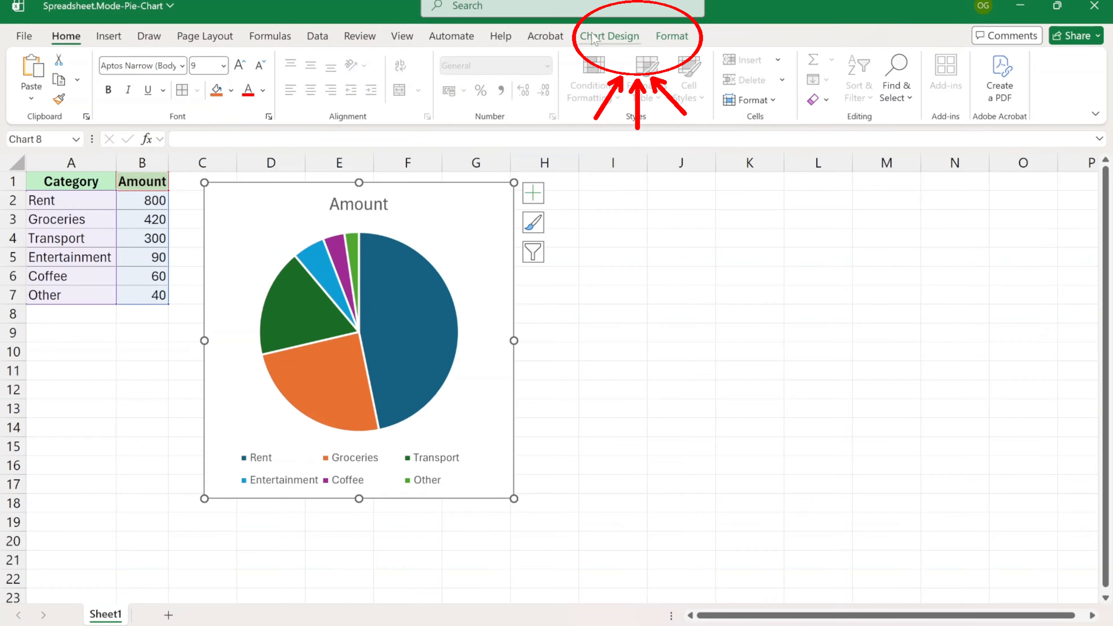
- Move the pie chart onto its own new chart sheet named Monthly Expenses
click(582, 200)
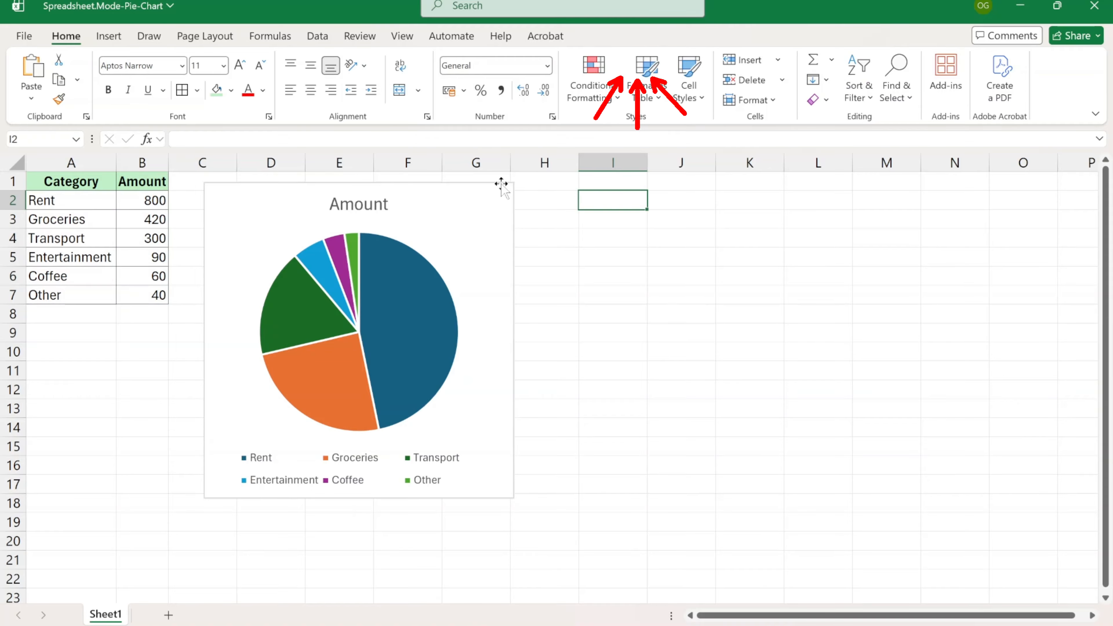
click(478, 209)
click(609, 36)
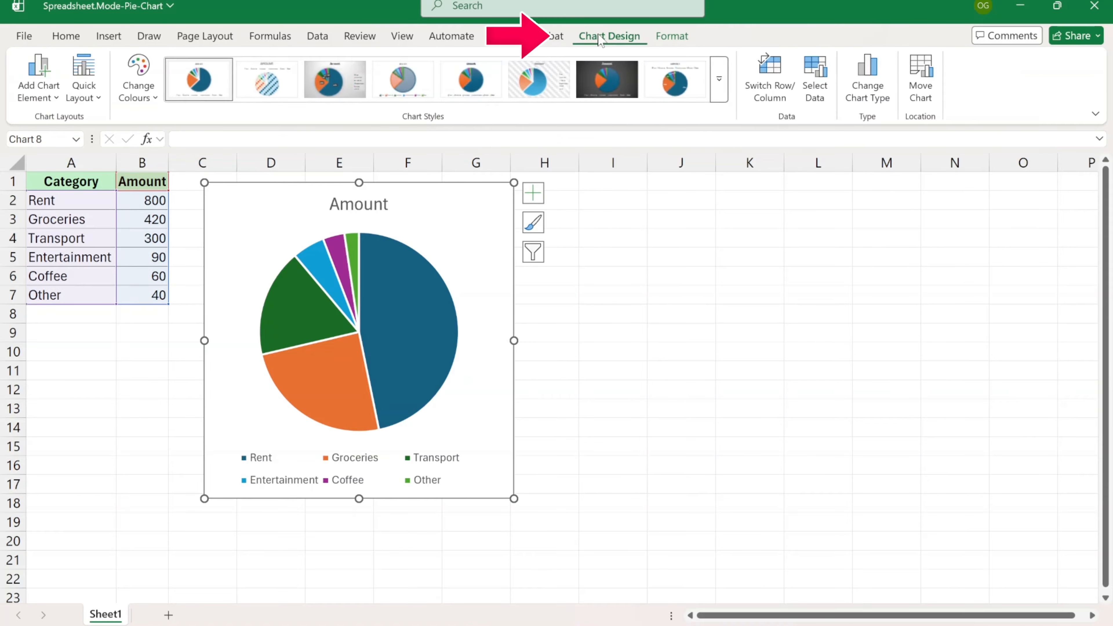
click(920, 77)
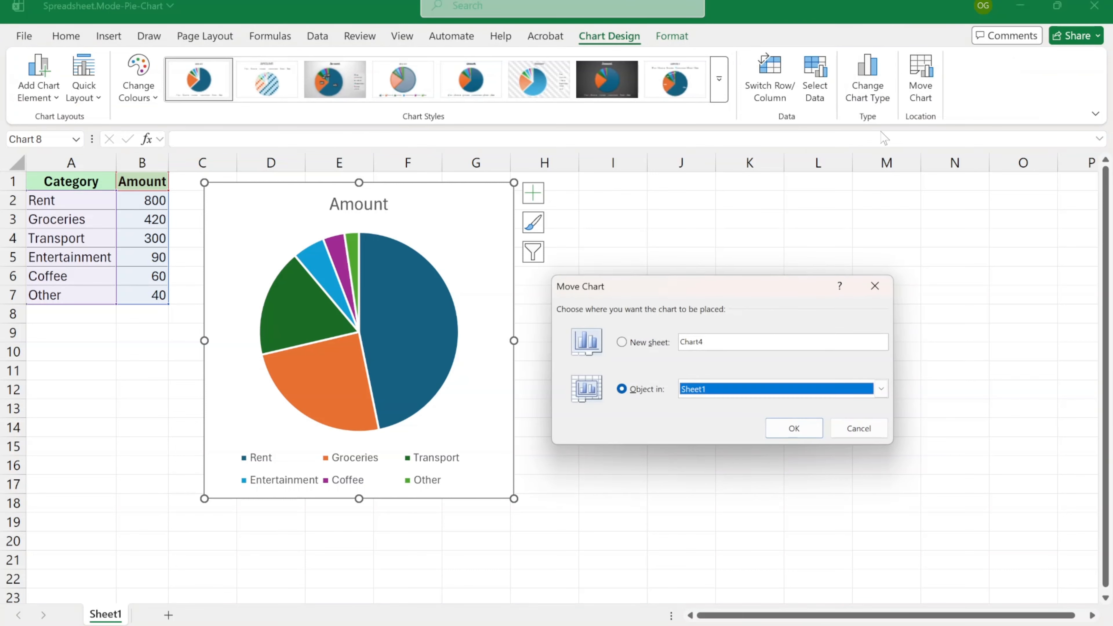
click(632, 345)
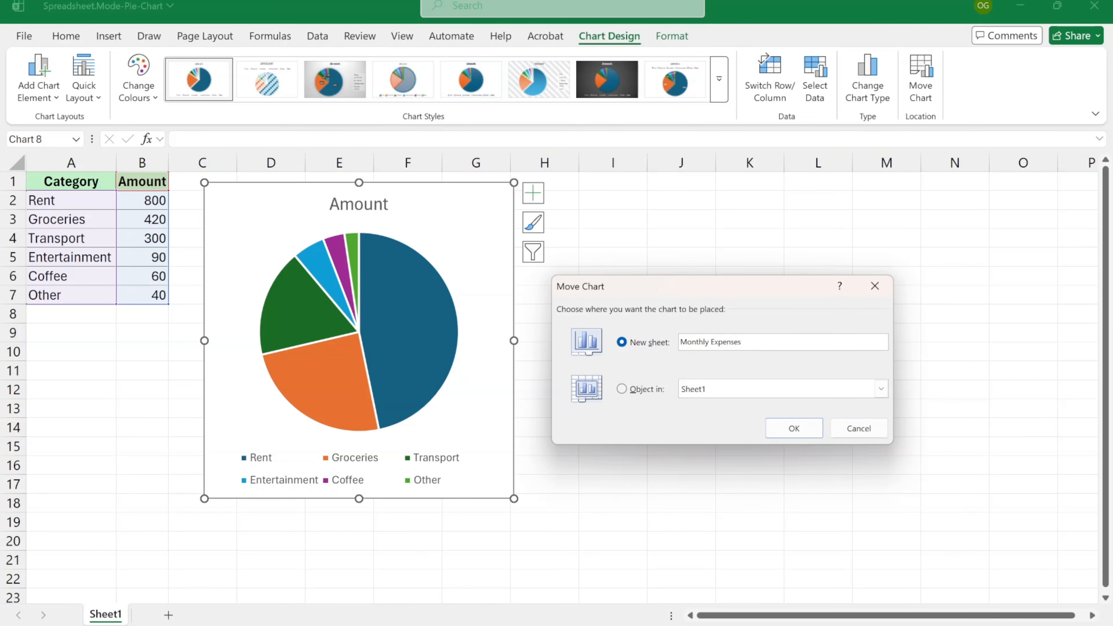
click(795, 429)
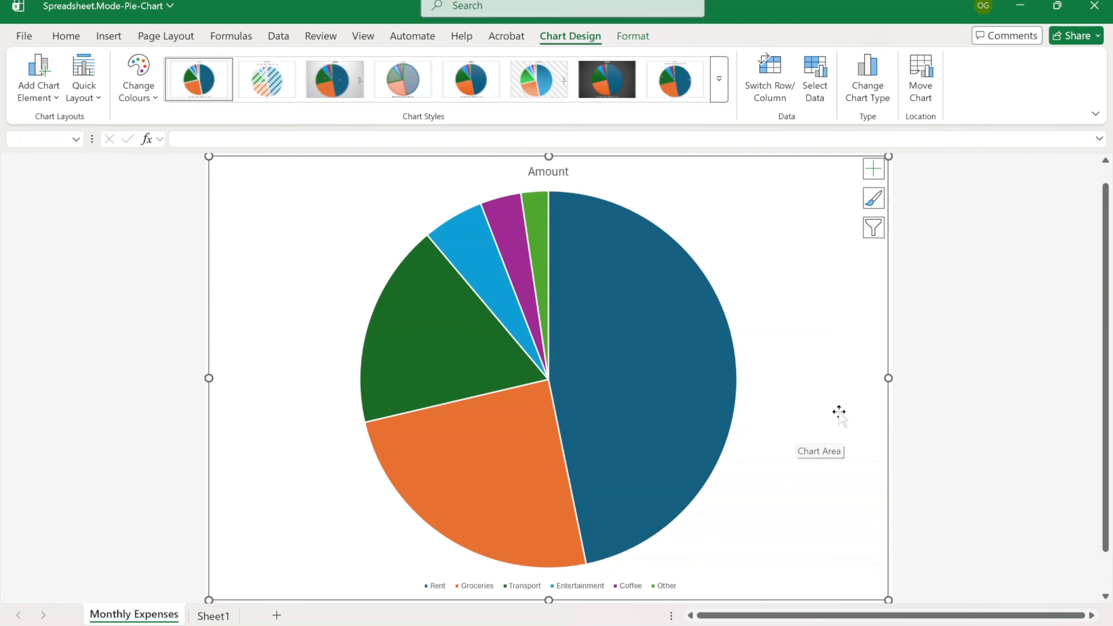
click(956, 372)
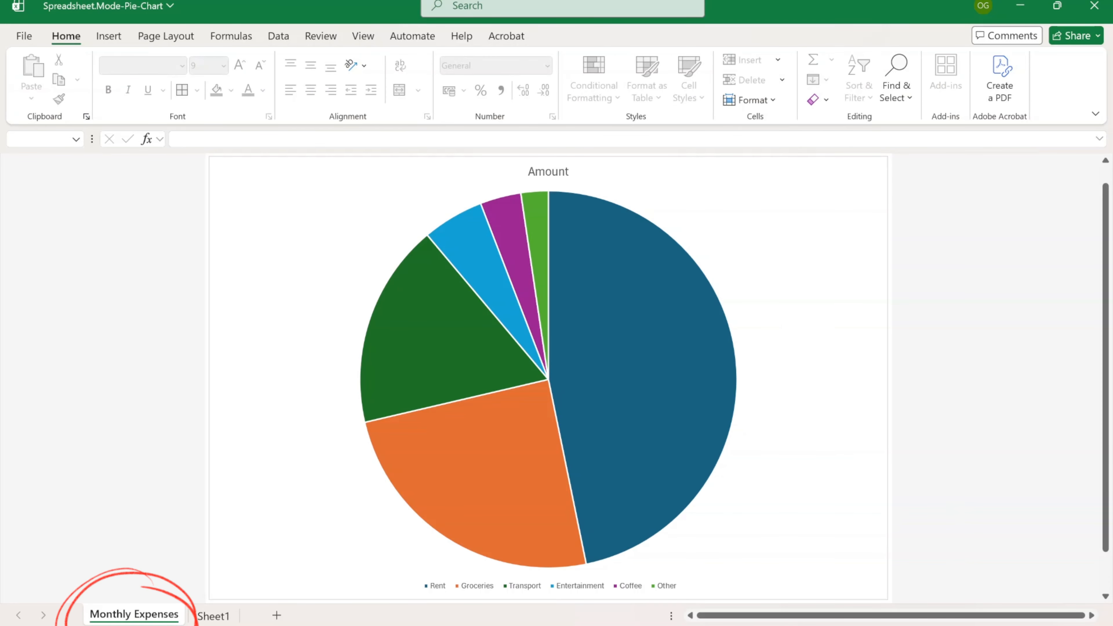
click(214, 616)
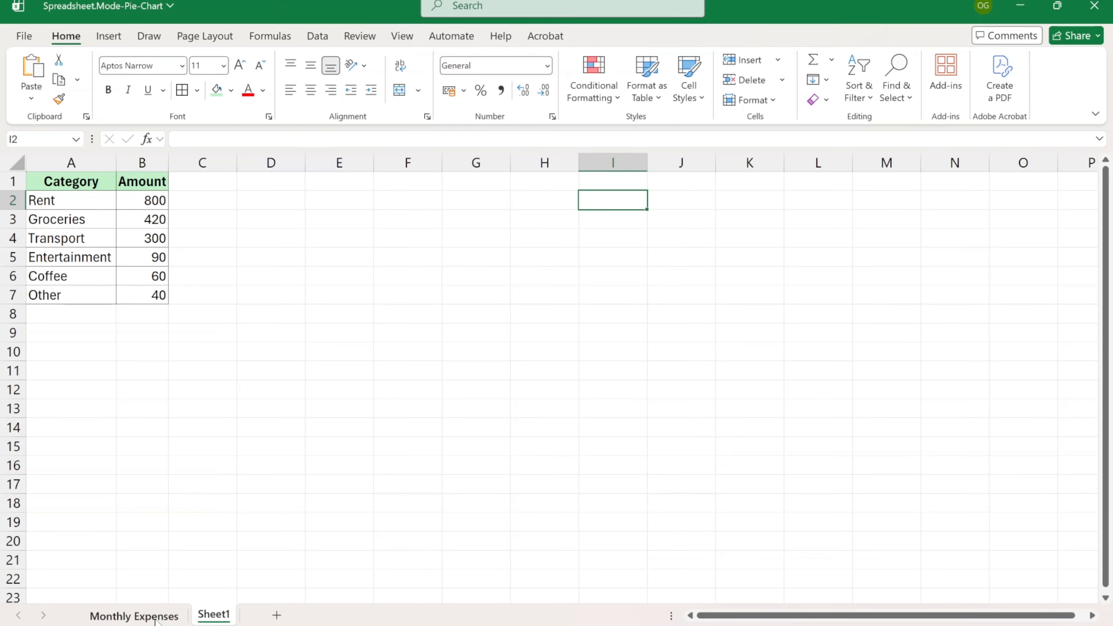
click(134, 616)
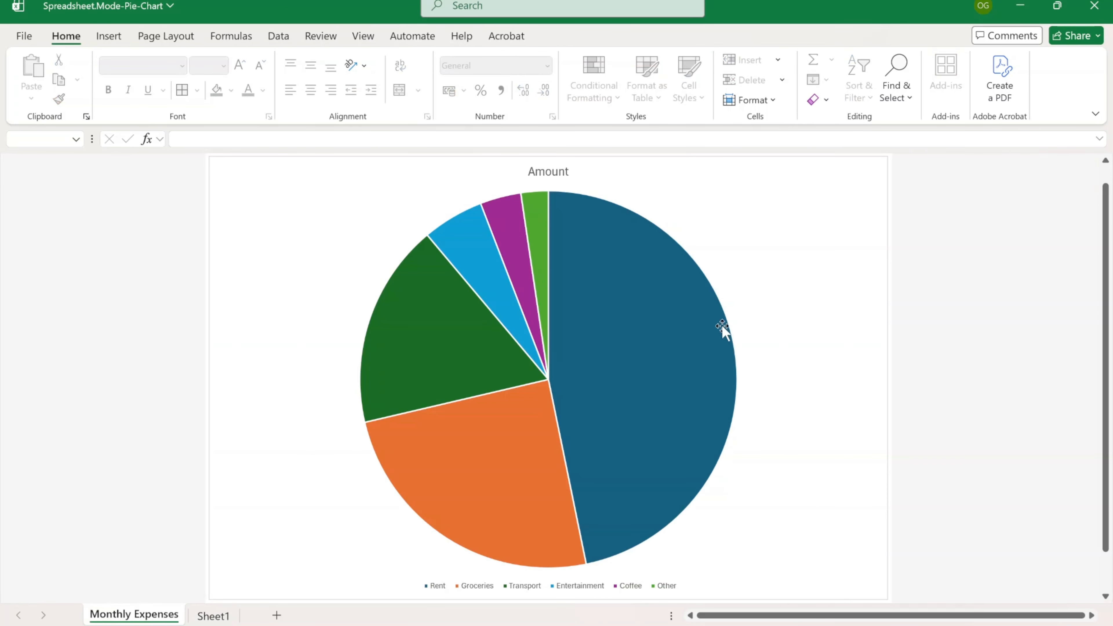
- Move the chart back as an object onto Sheet1 with Move Chart
click(772, 226)
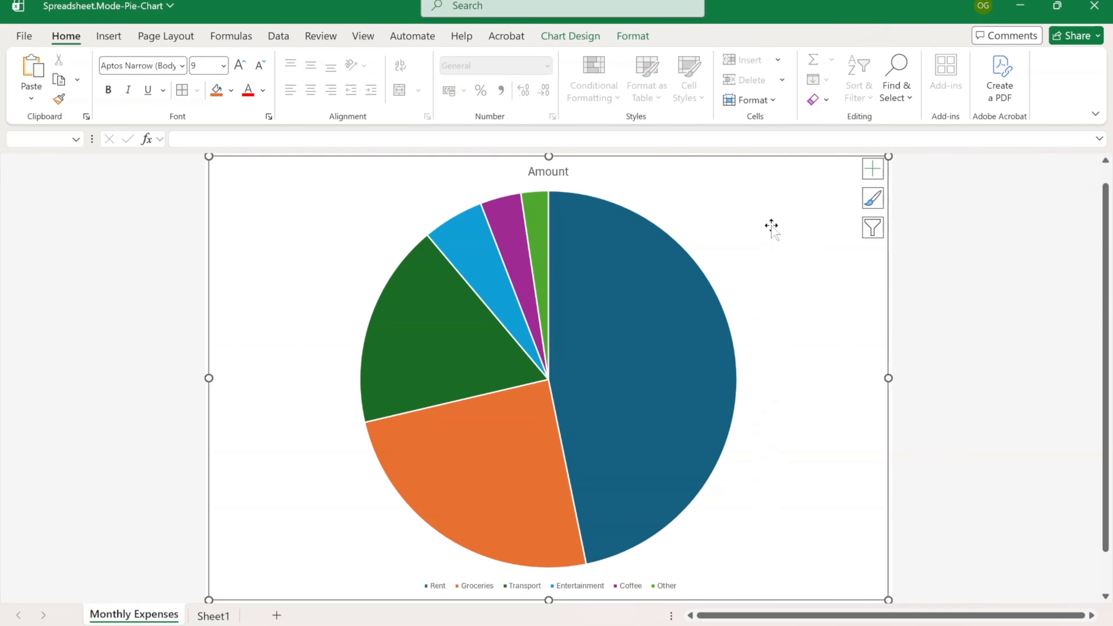
click(567, 38)
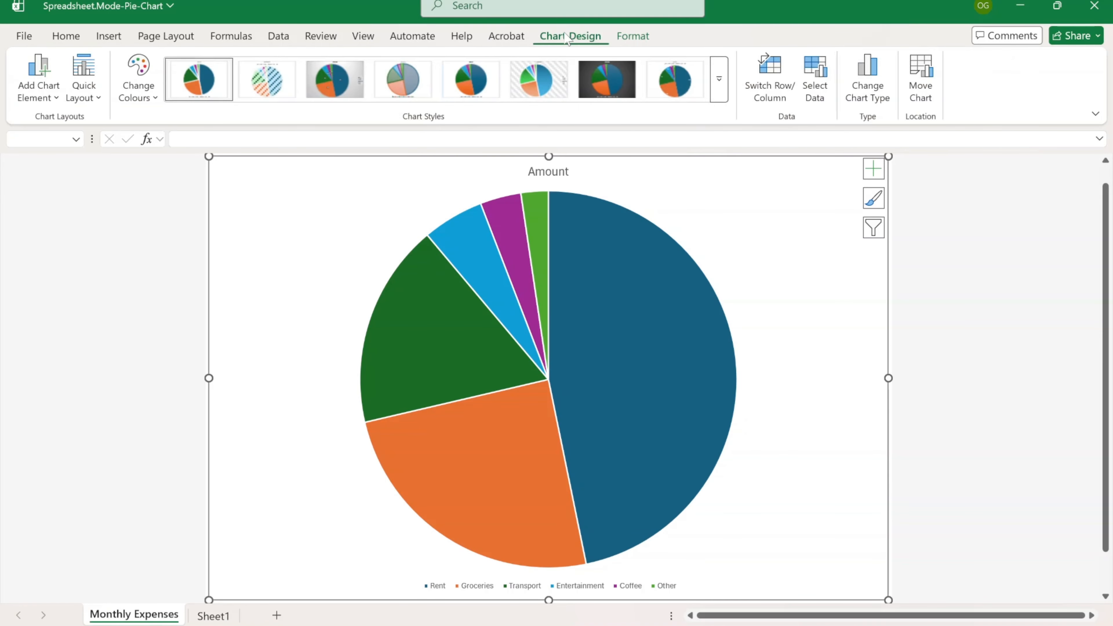
click(921, 83)
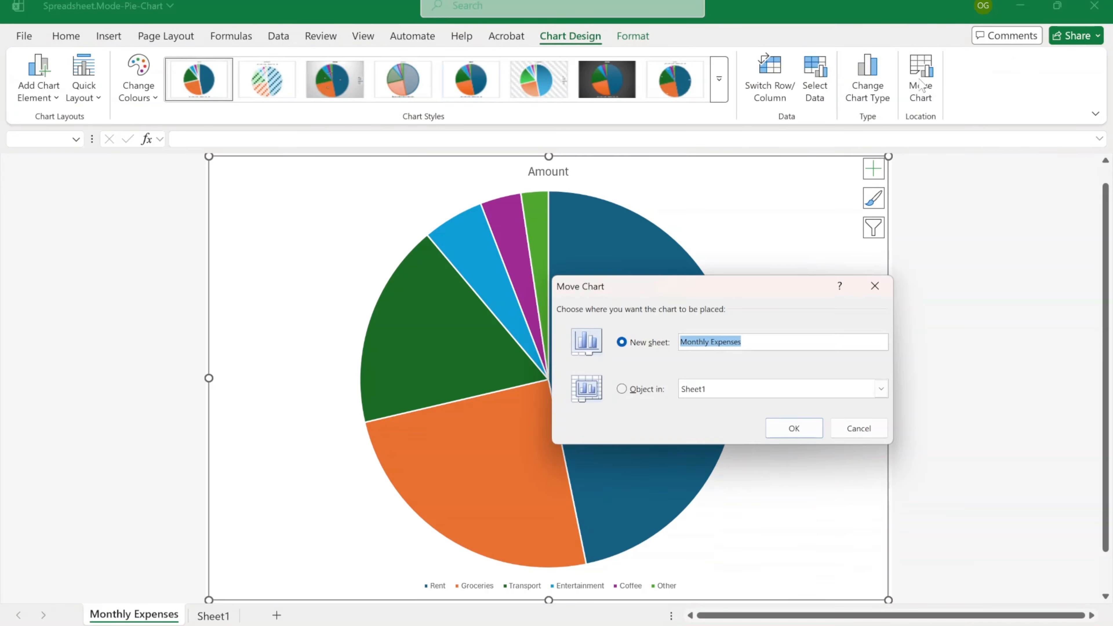
click(650, 390)
click(882, 390)
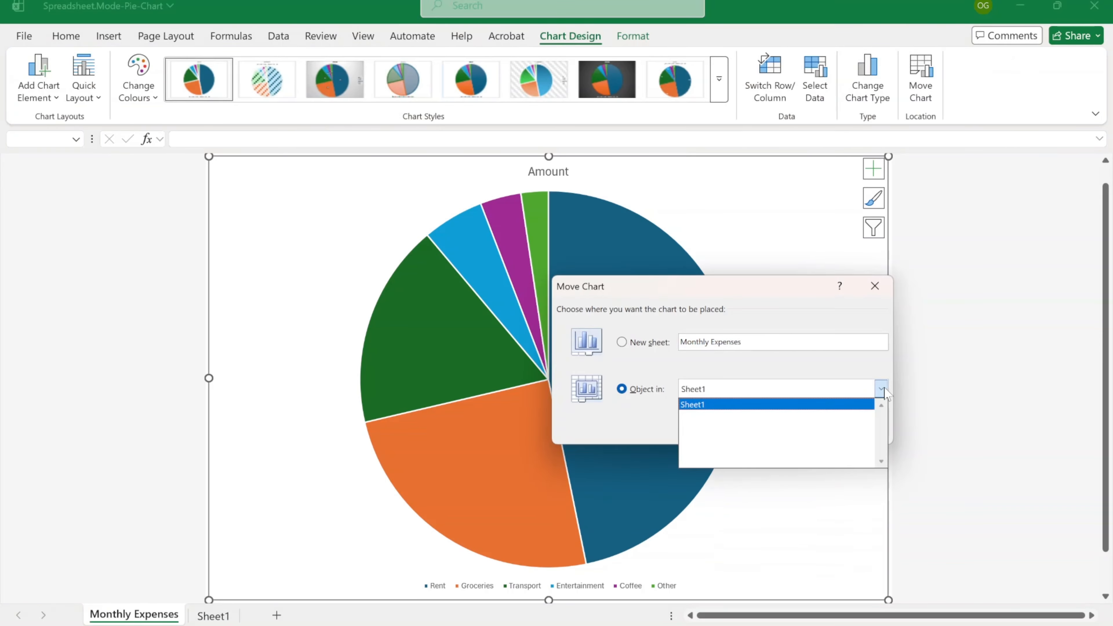
click(860, 405)
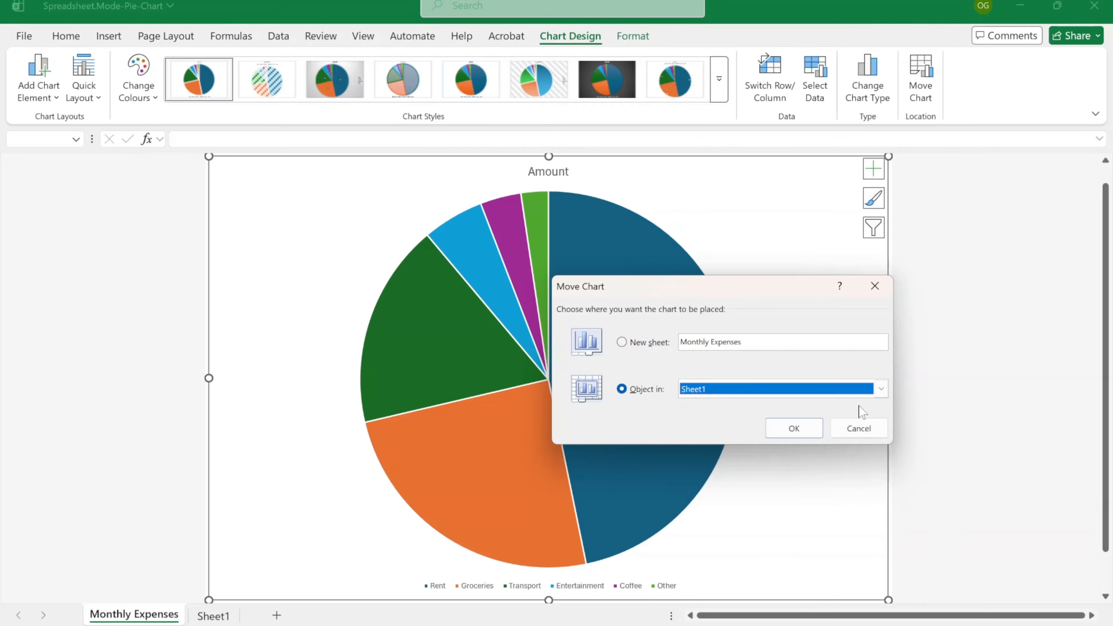
click(798, 429)
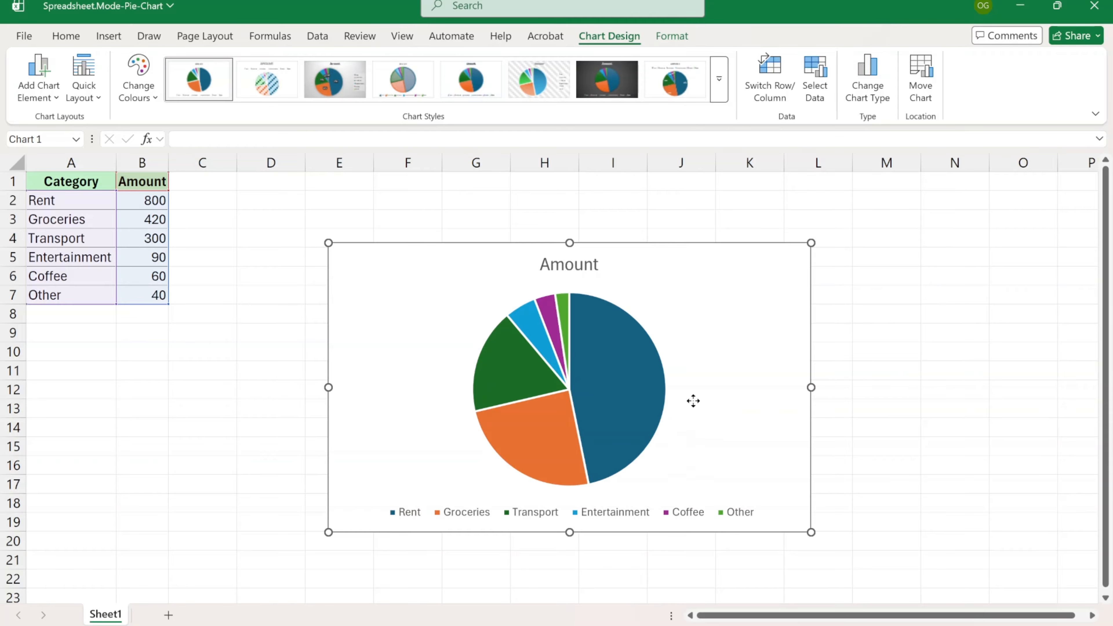
- Move the chart up beside column B and narrow it from its right edge
drag(693, 401, 567, 342)
drag(683, 327, 594, 328)
drag(547, 353, 570, 353)
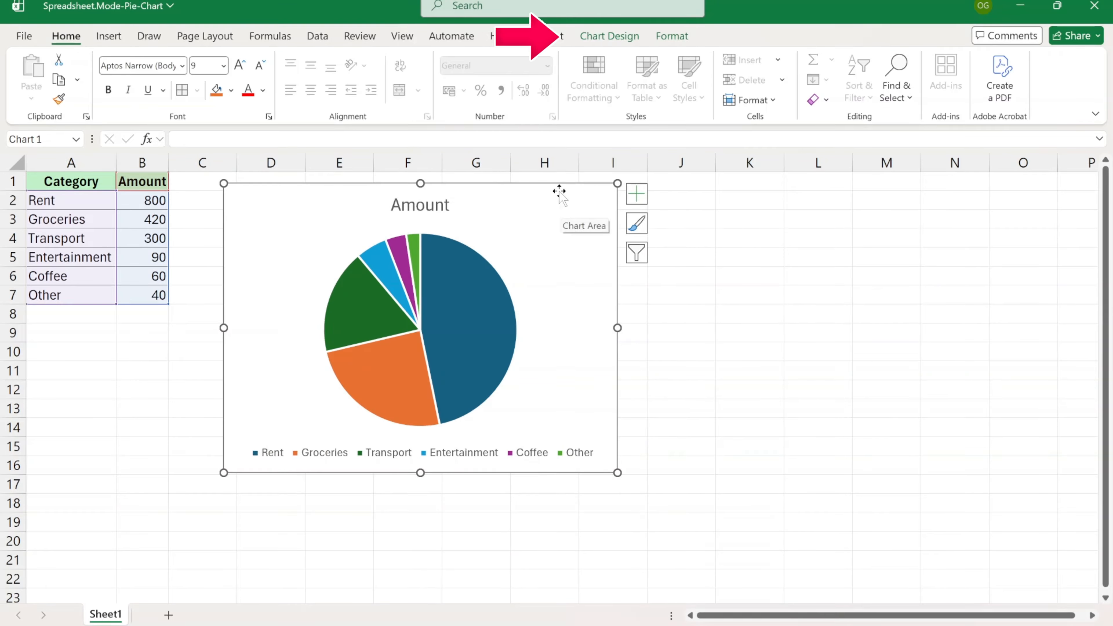
- Apply Quick Layout 2 for percentage labels with the legend on top
click(604, 38)
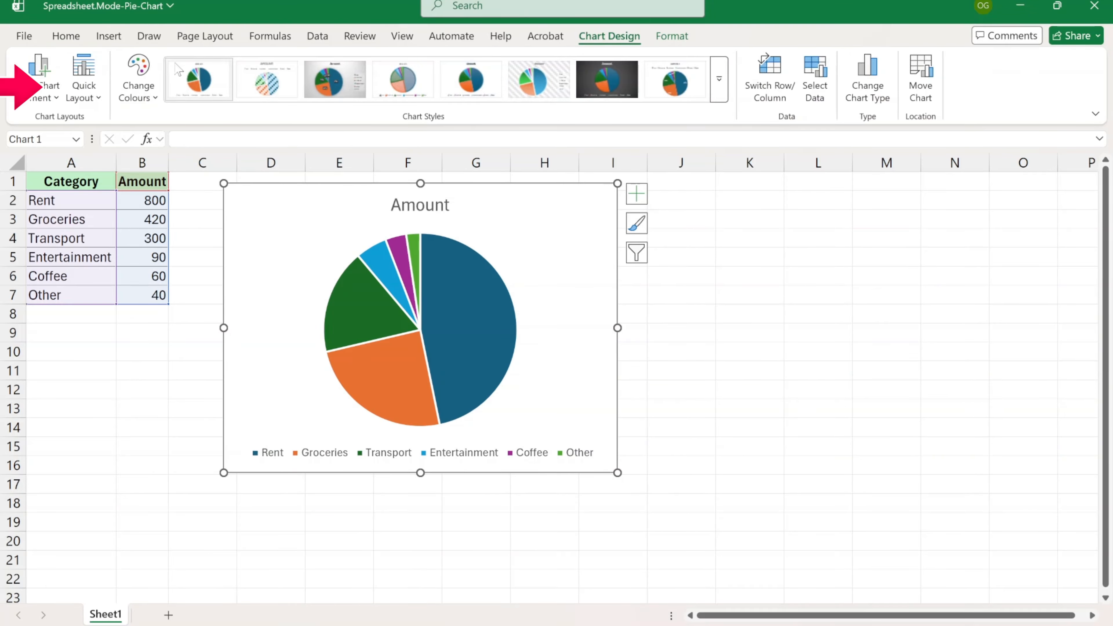
click(100, 102)
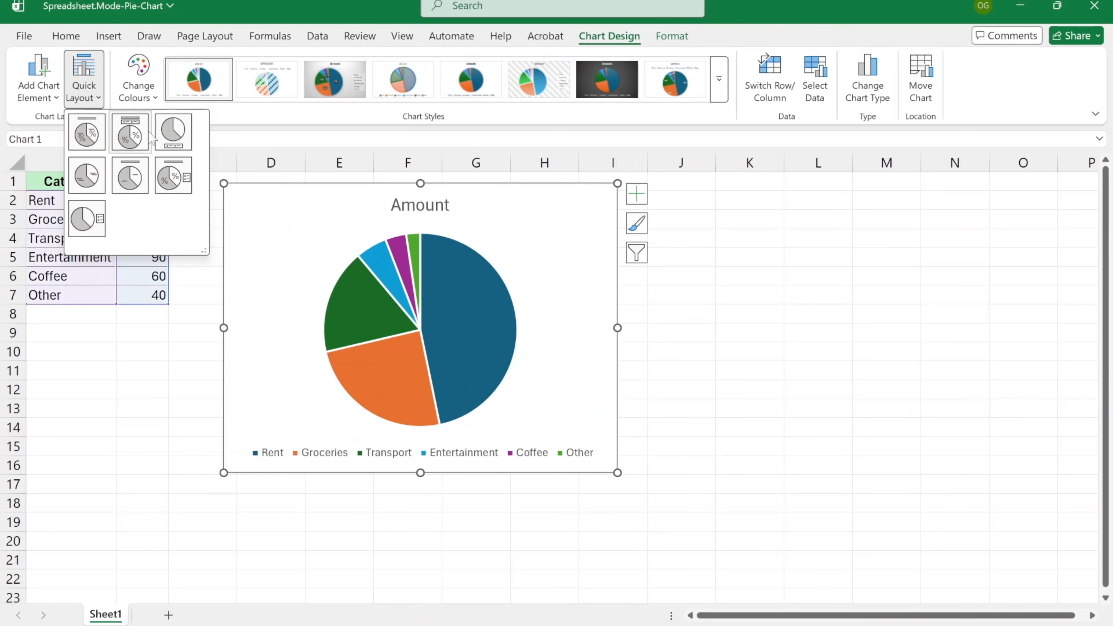
click(128, 137)
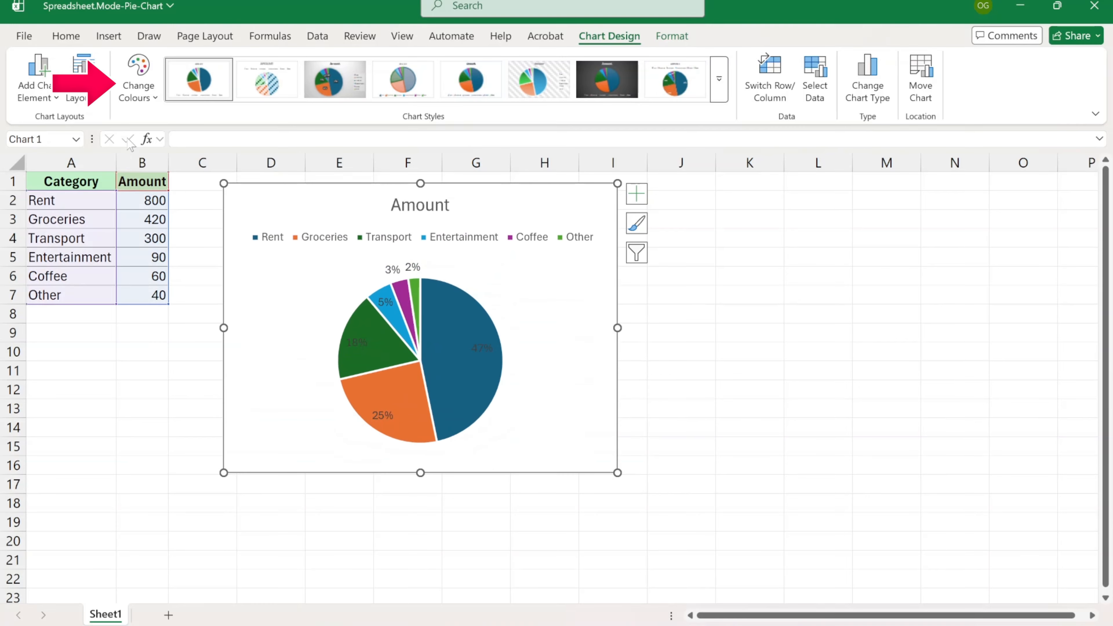
- Recolour the slices with Colourful Palette 2 (blue, green and magenta)
click(156, 100)
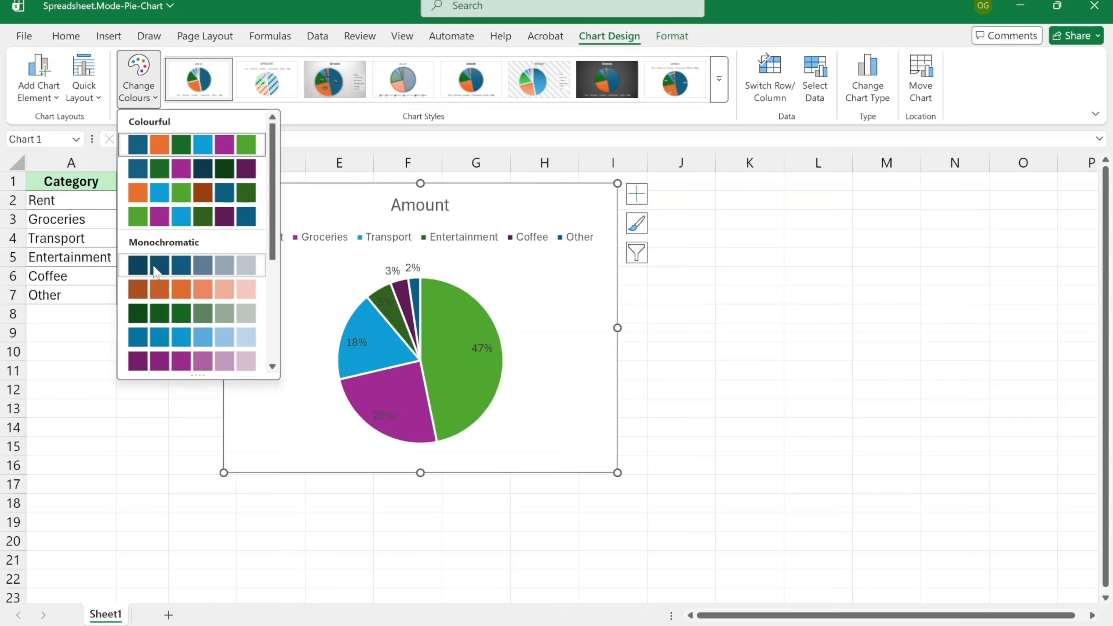
scroll(160, 289, down, 3)
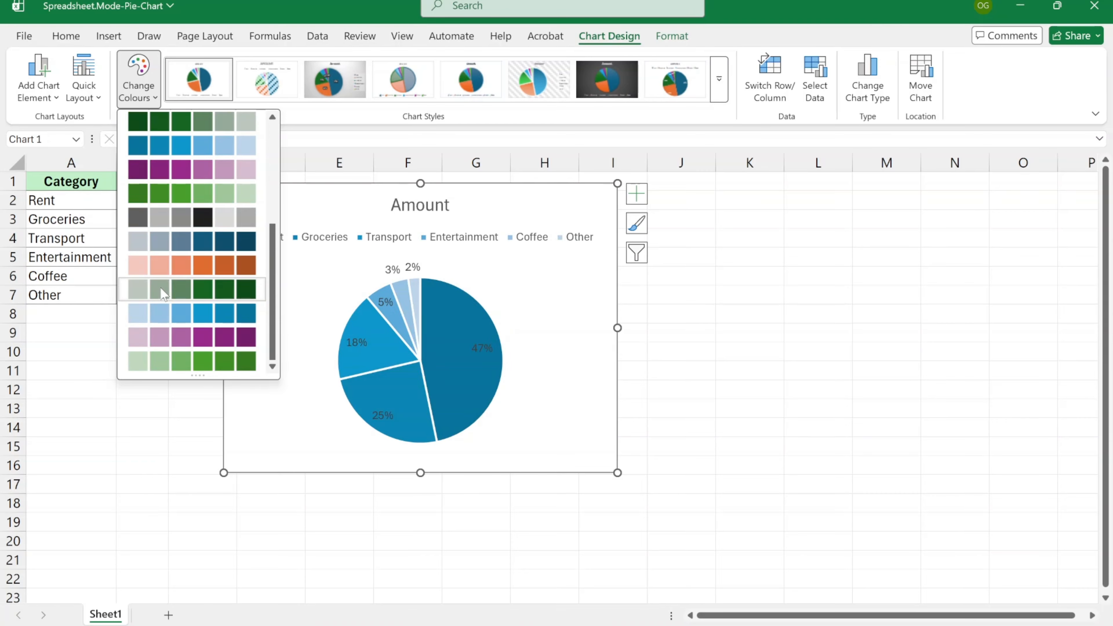
scroll(179, 258, up, 5)
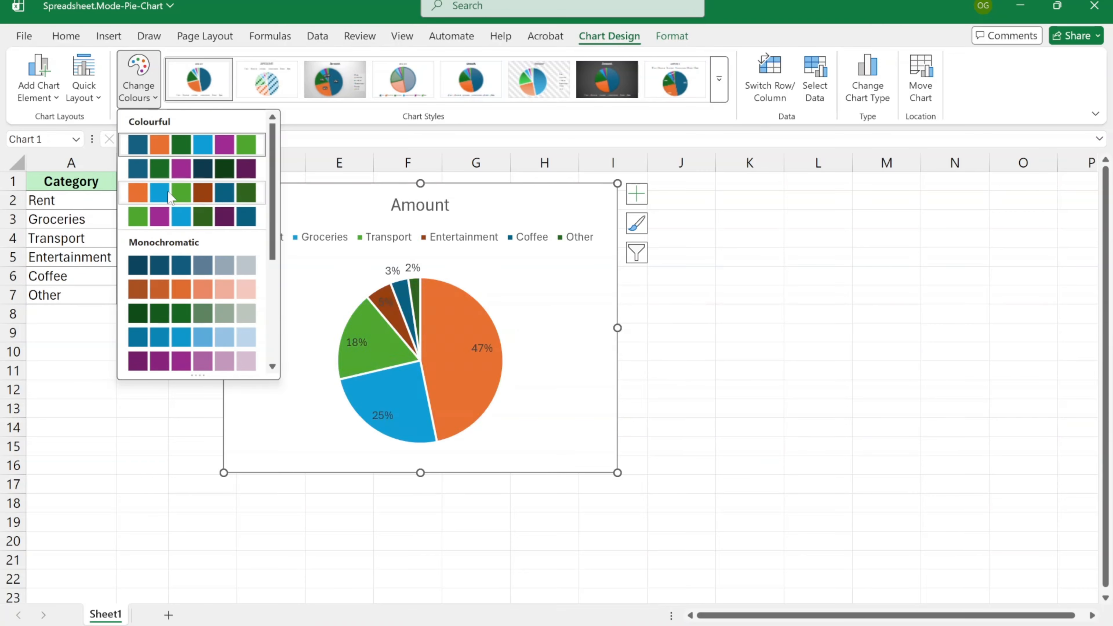
click(159, 172)
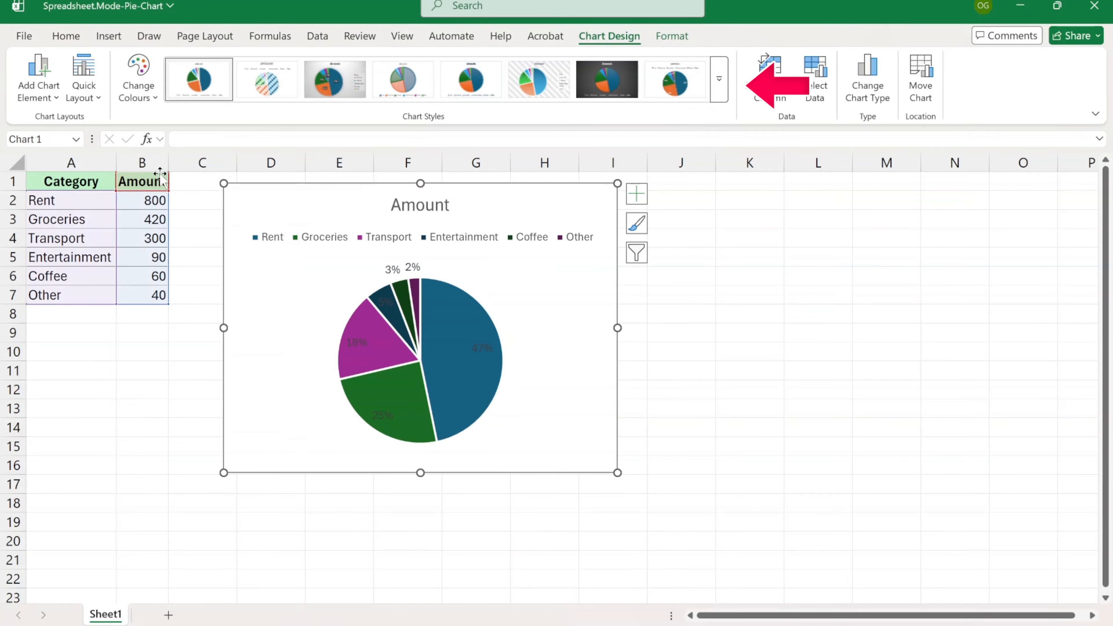
- Try dark Style 7, then restore the plain white first chart style with the legend below
click(718, 78)
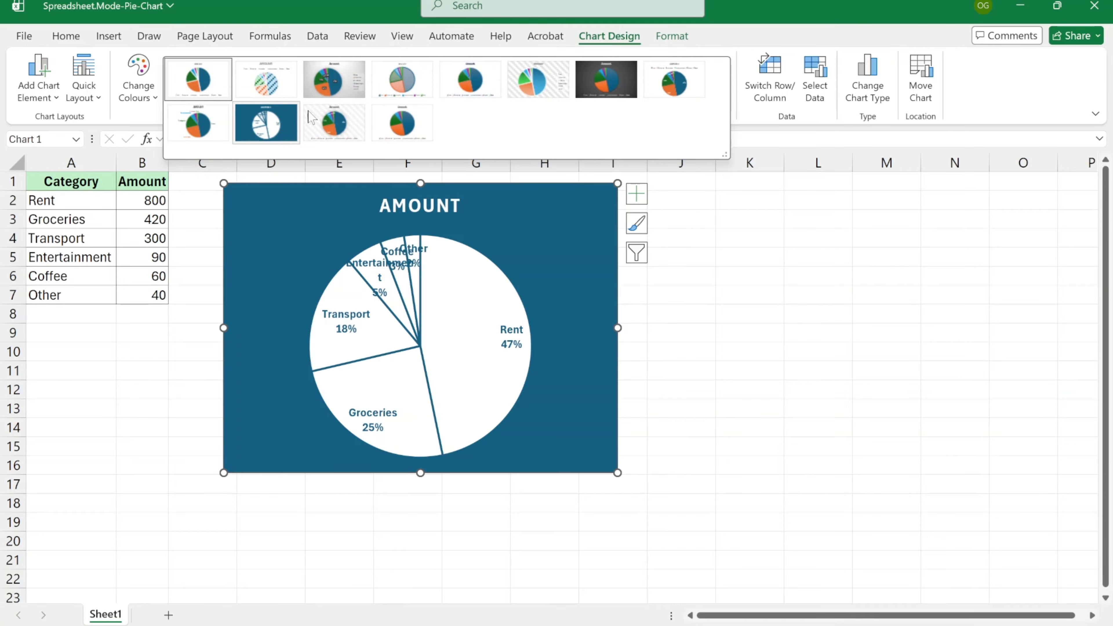
click(609, 85)
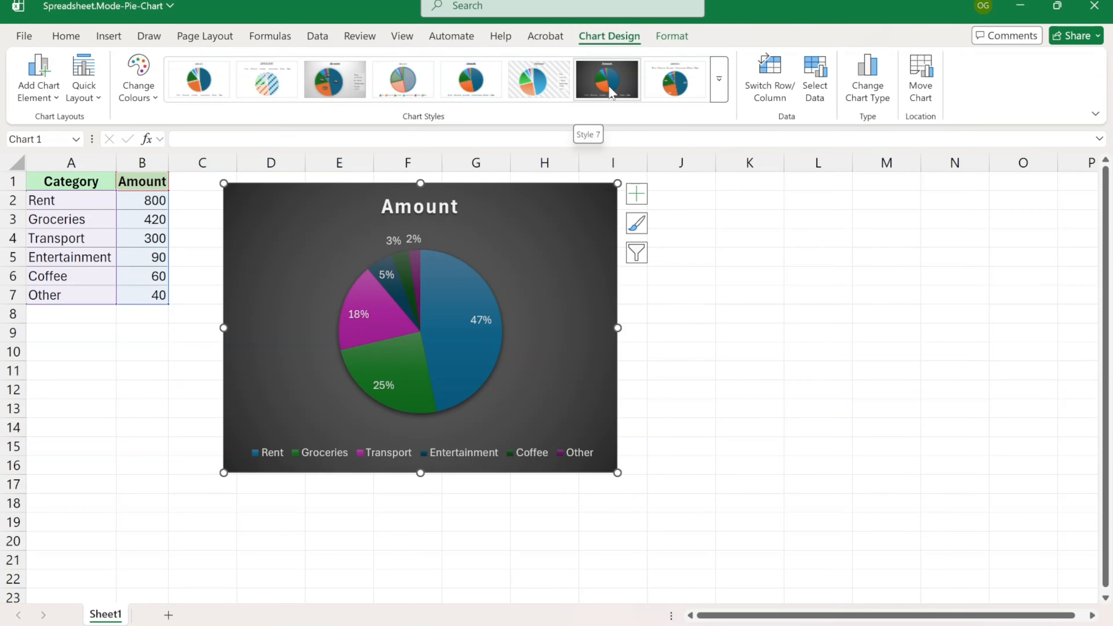
click(637, 225)
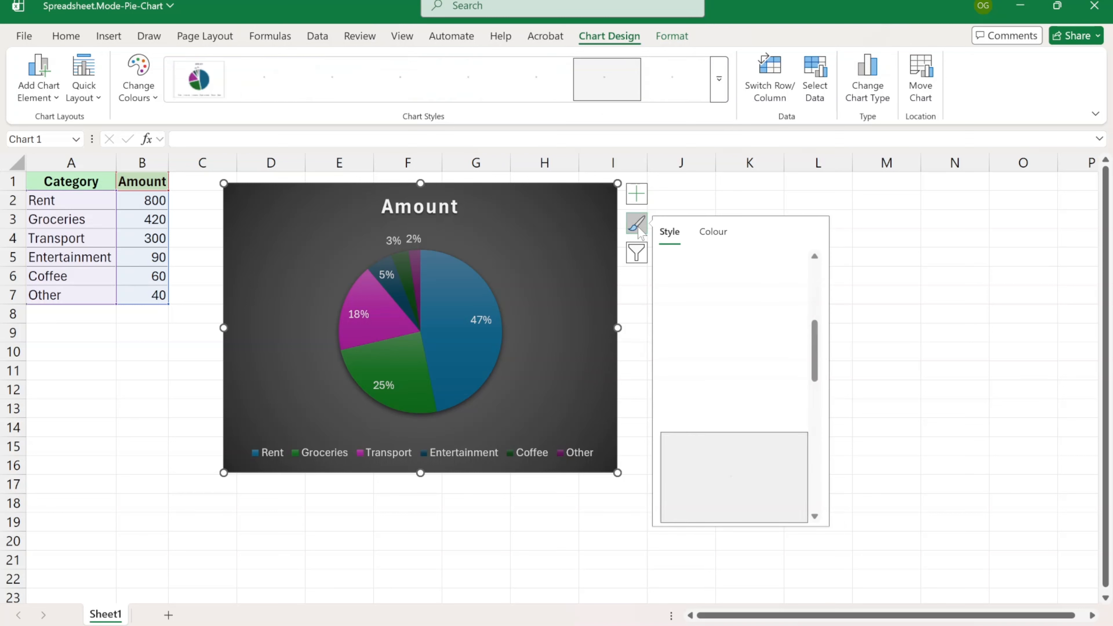
scroll(734, 296, up, 5)
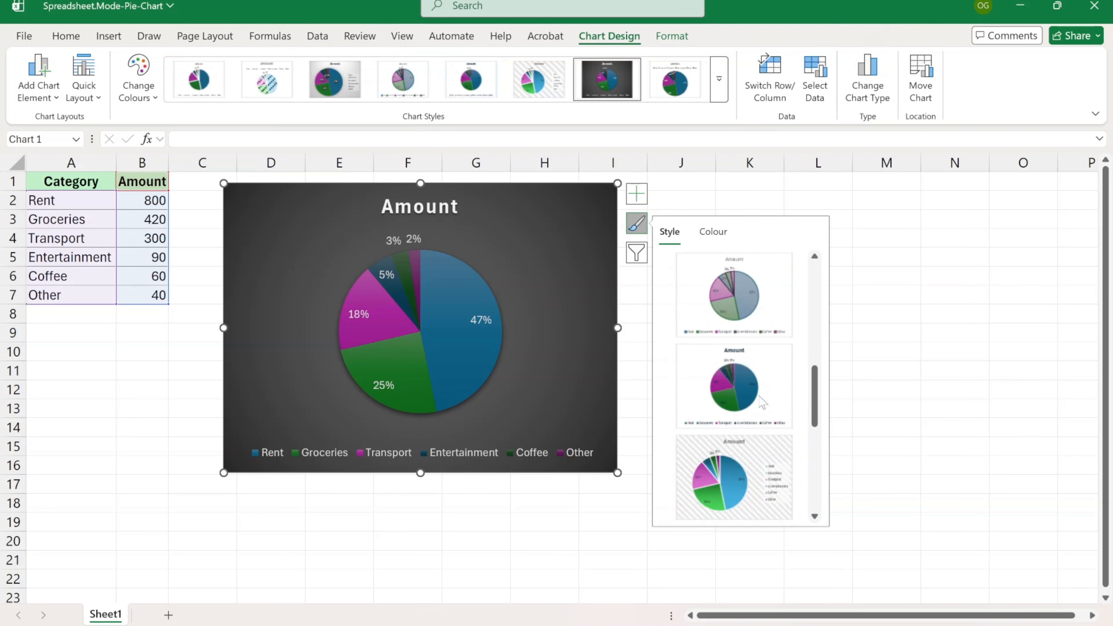
click(713, 232)
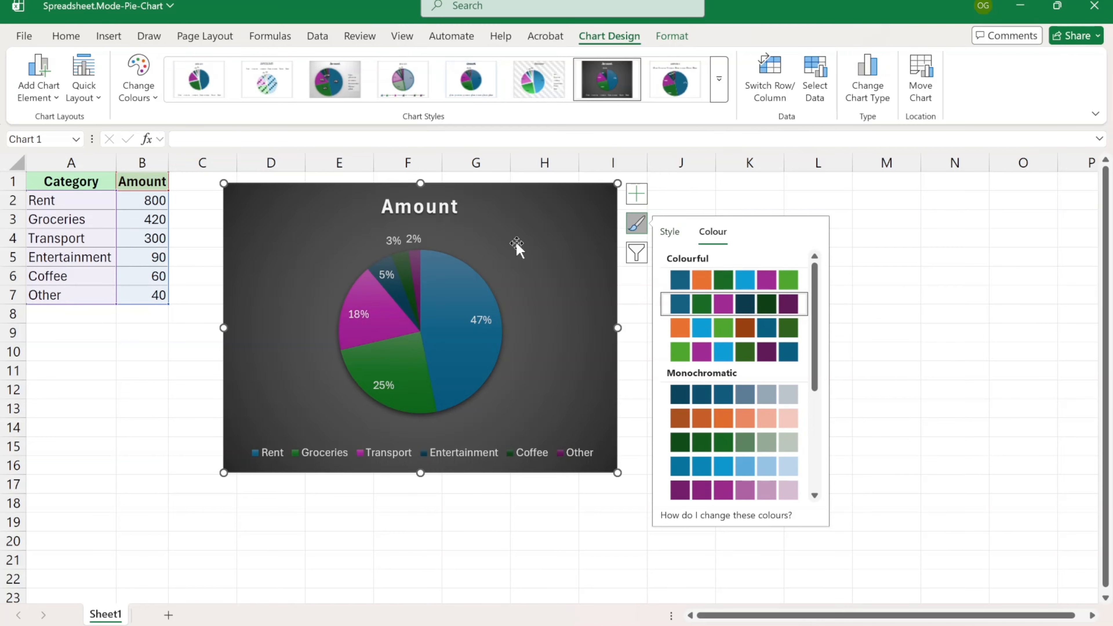
click(195, 85)
click(601, 272)
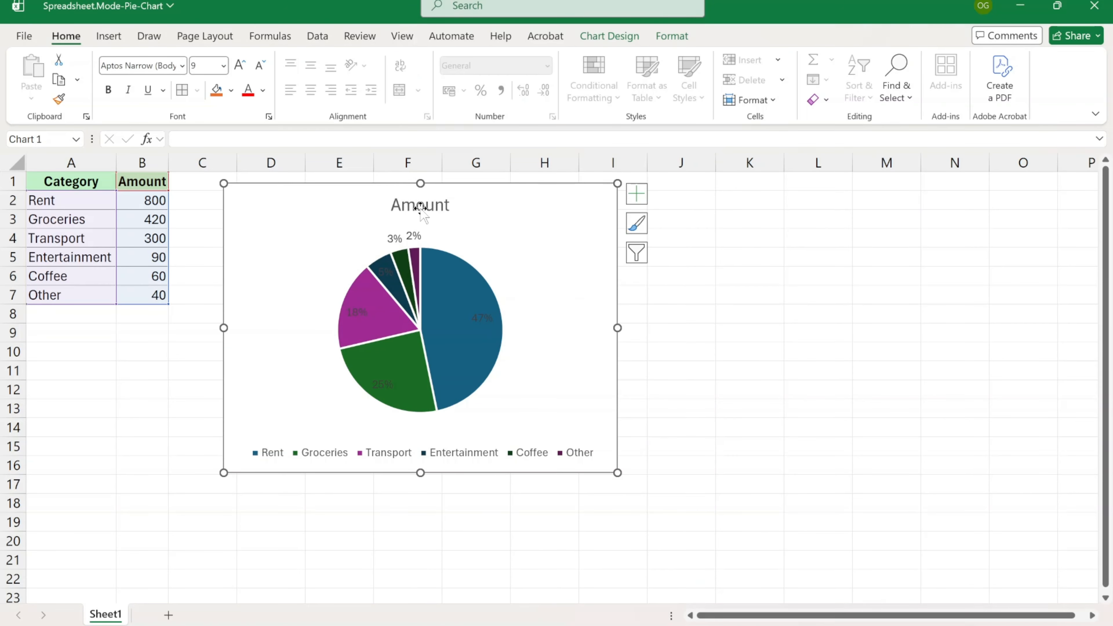
- Rename the chart title from Amount to 'Monthly Expenses'
double_click(420, 204)
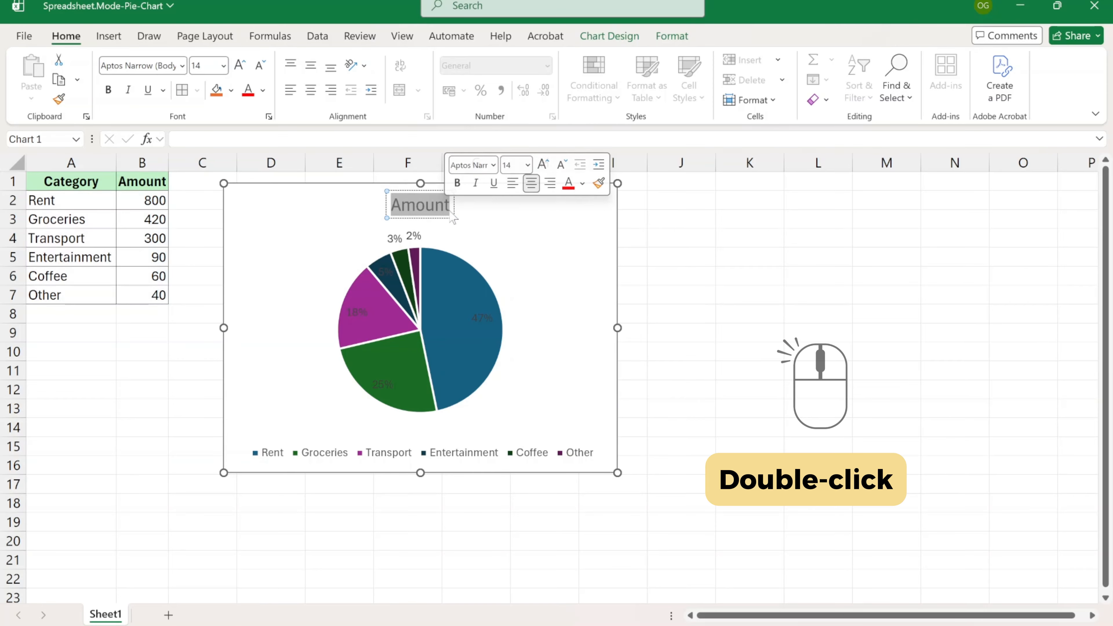
text(Monthly)
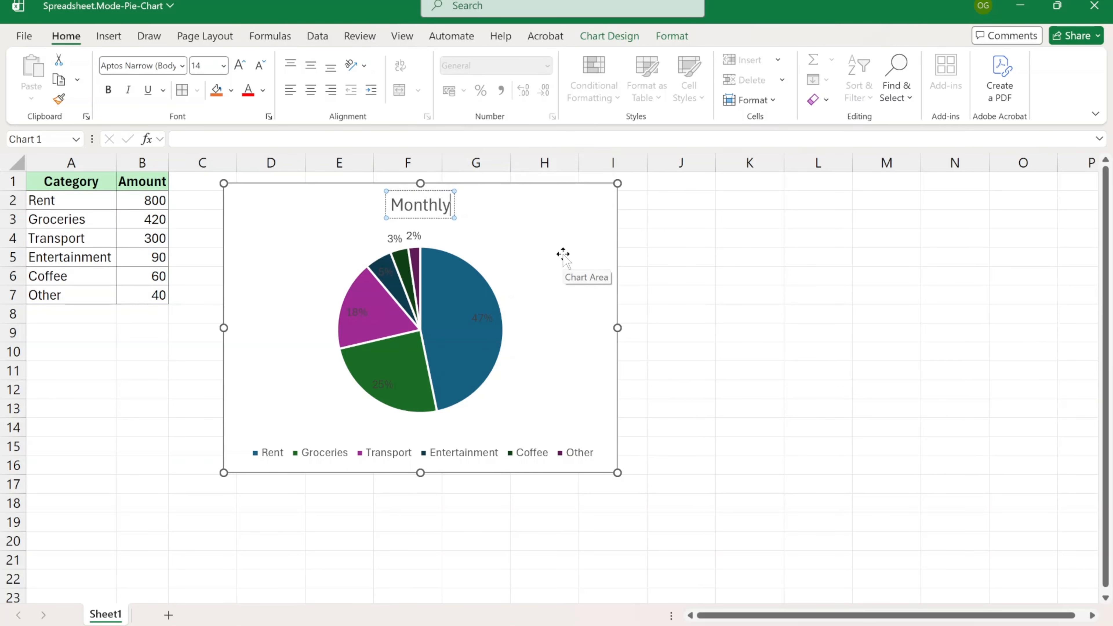
text( Expenses)
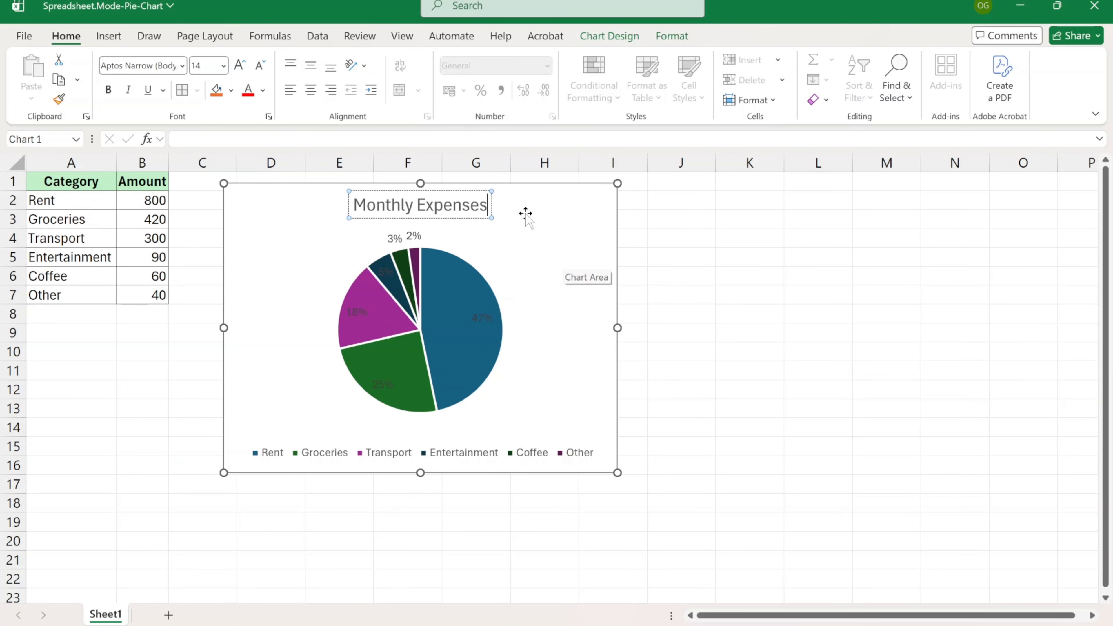
key(Escape)
- Keep the chart title positioned Above Chart via Add Chart Element and the + button
click(589, 39)
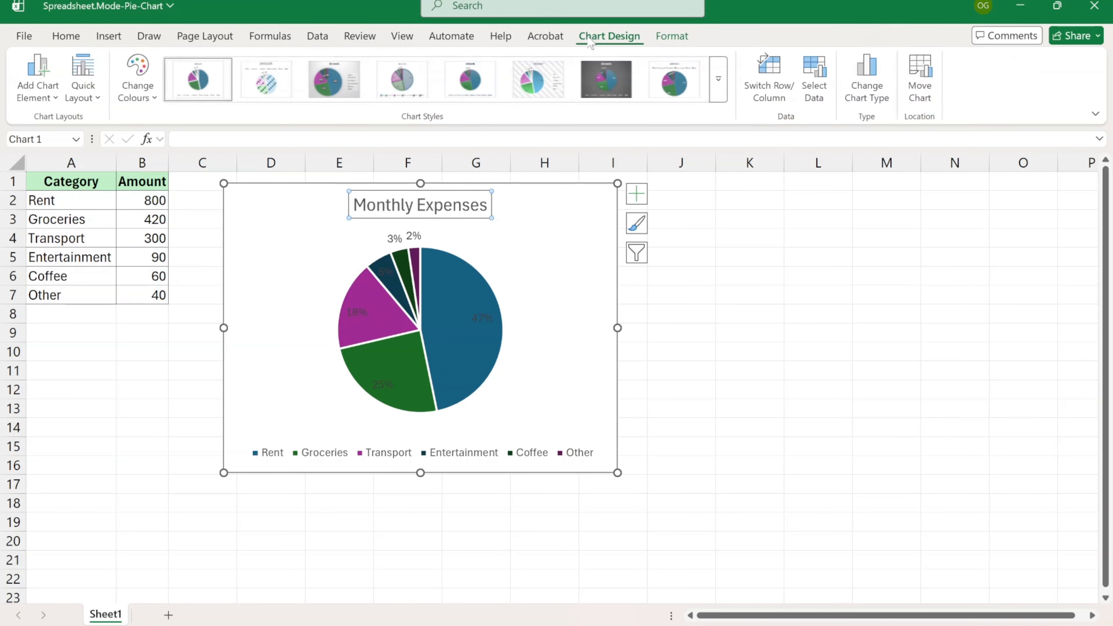
click(38, 86)
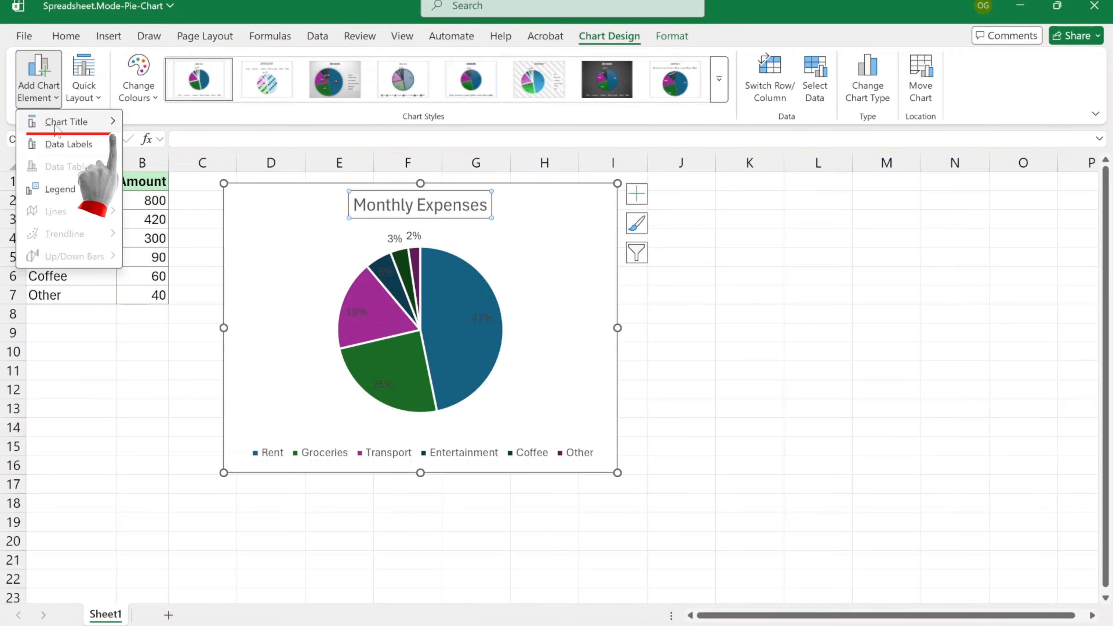
mouse_move(57, 125)
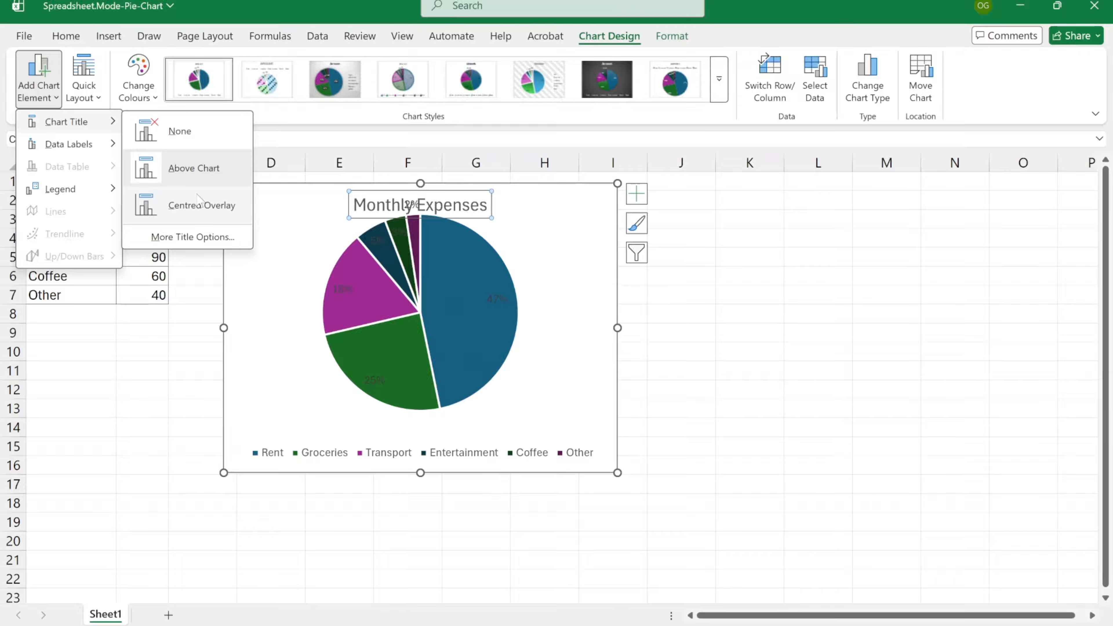
click(194, 168)
click(637, 193)
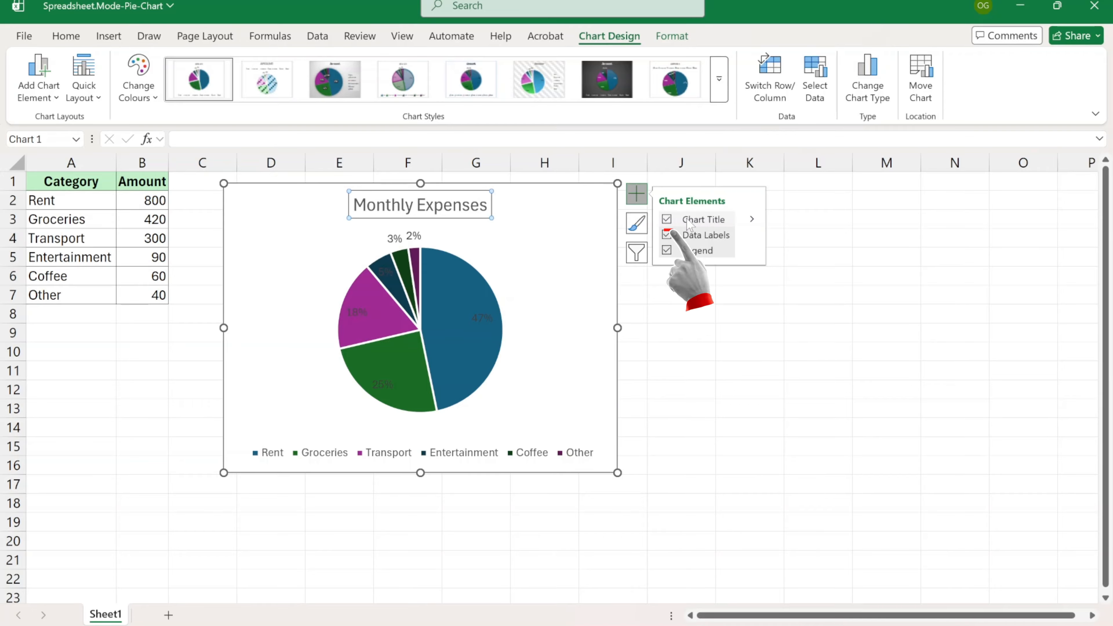
click(753, 220)
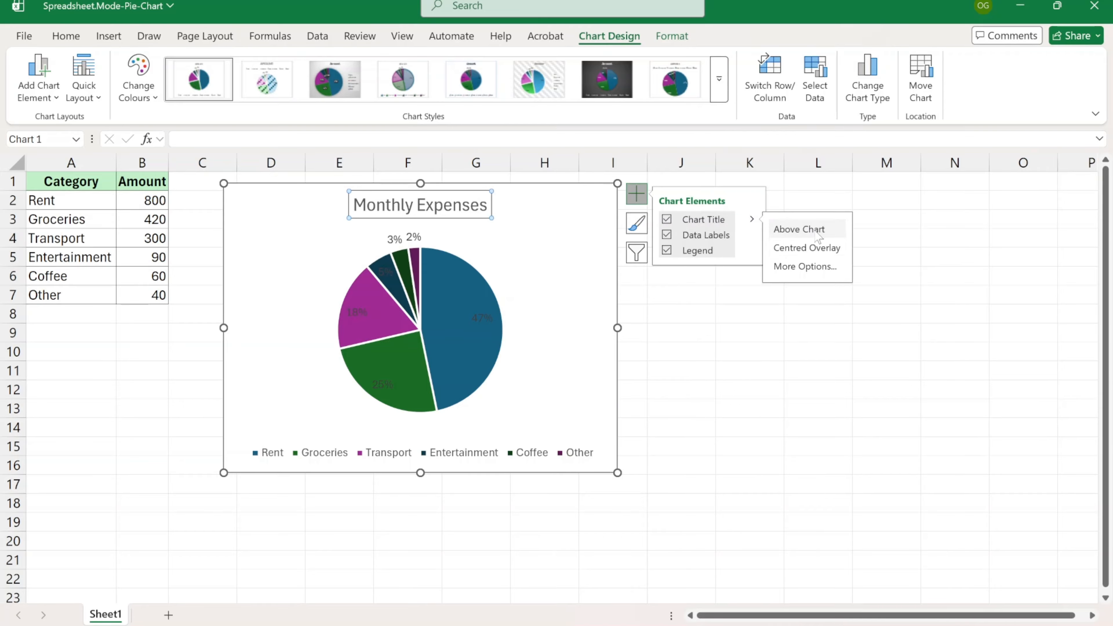
click(807, 266)
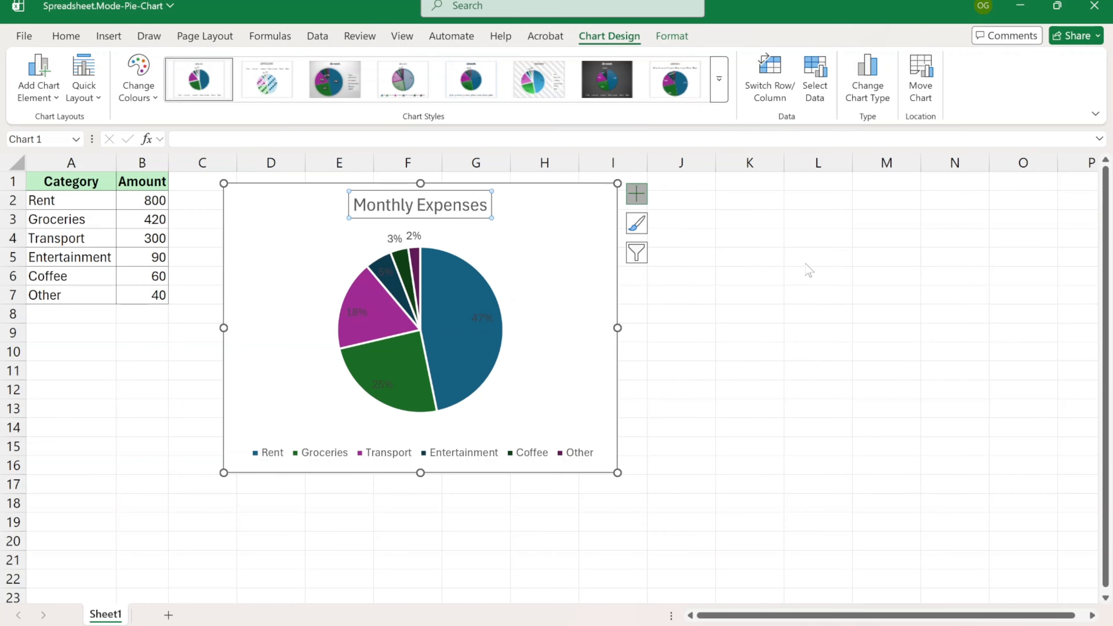
scroll(1050, 322, down, 5)
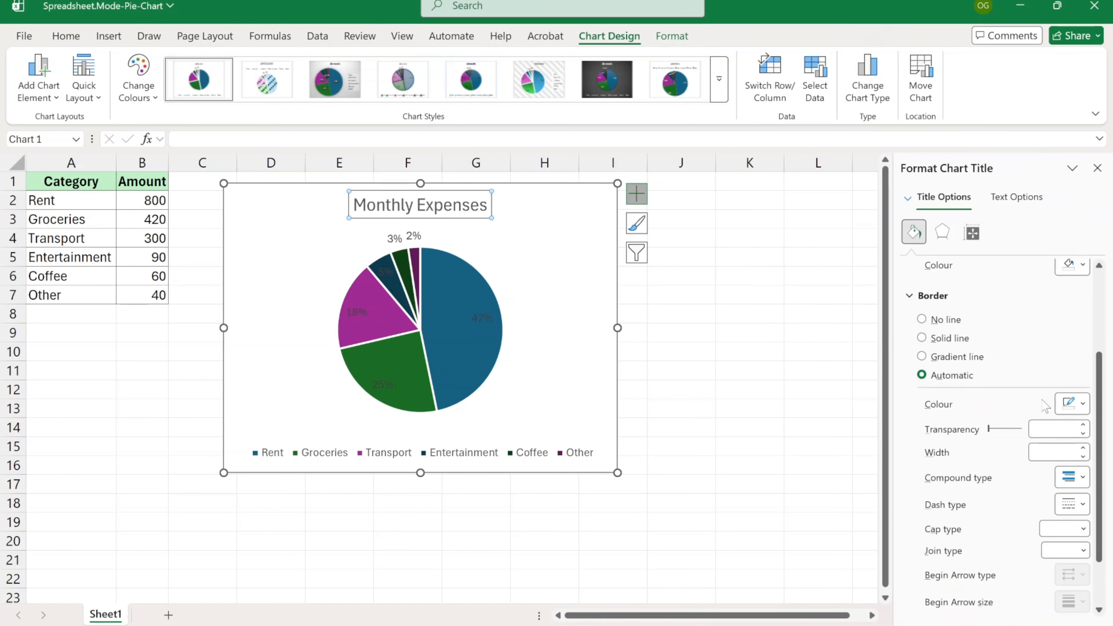
scroll(1025, 337, up, 5)
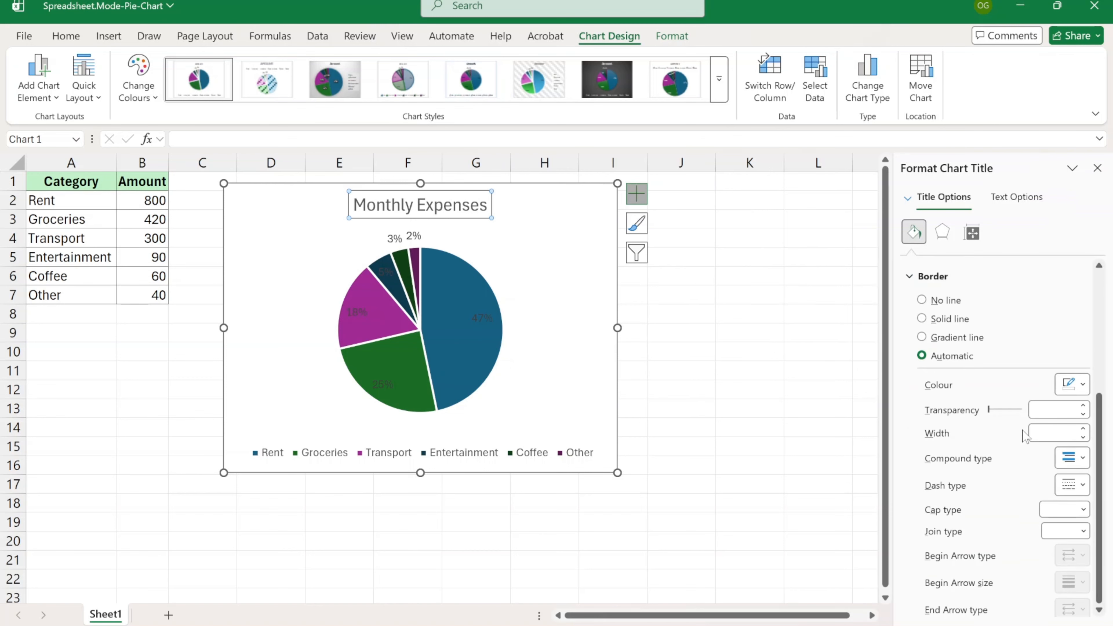
click(943, 232)
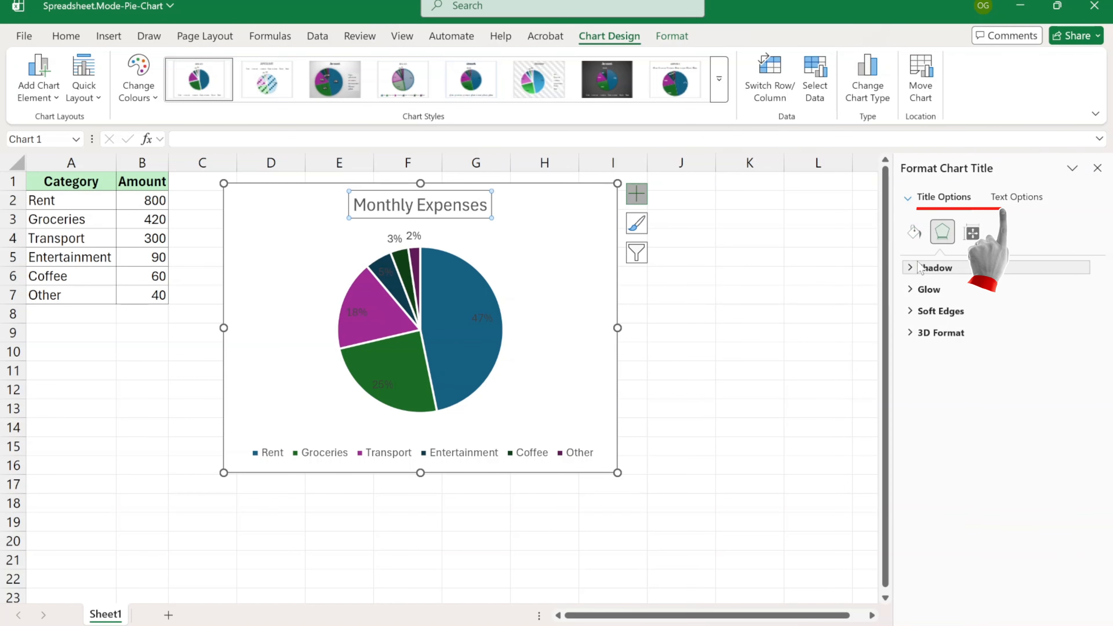
click(977, 235)
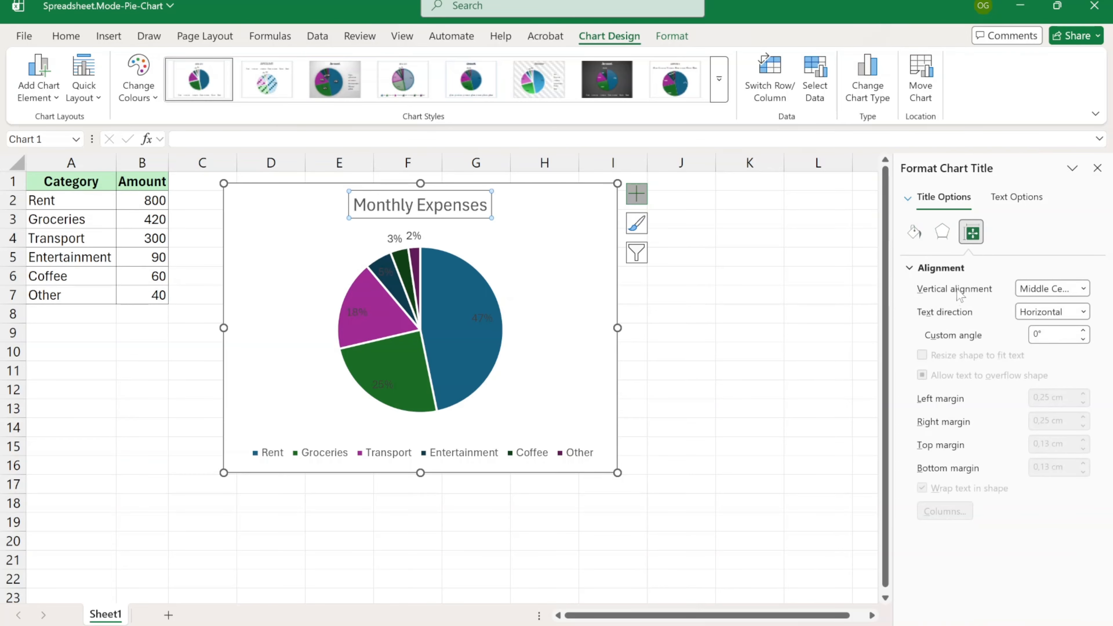
click(1083, 312)
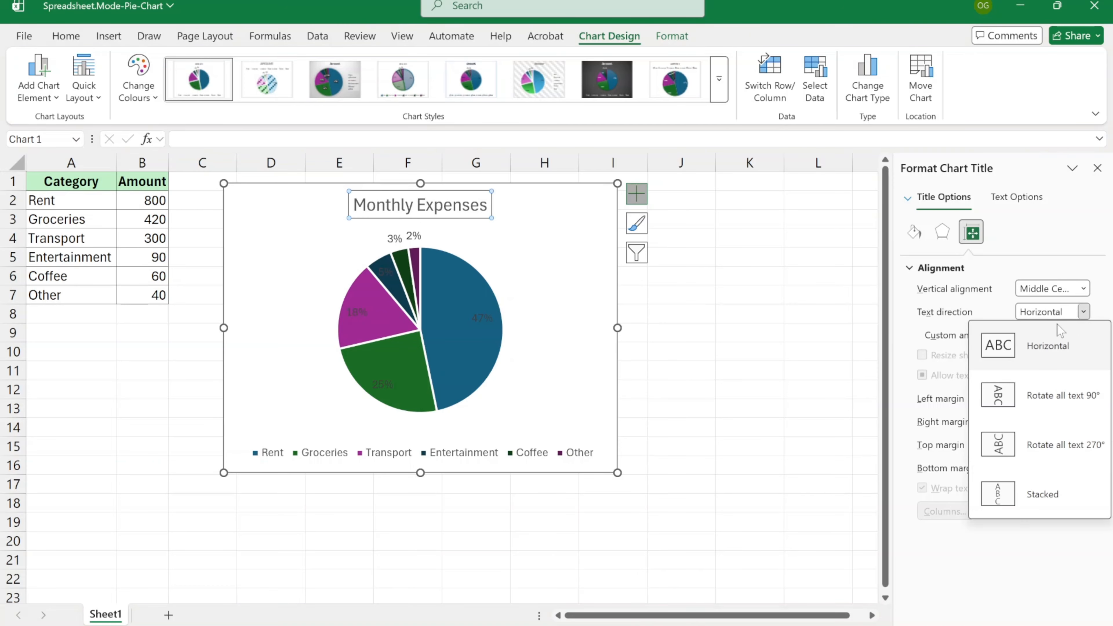
click(1042, 448)
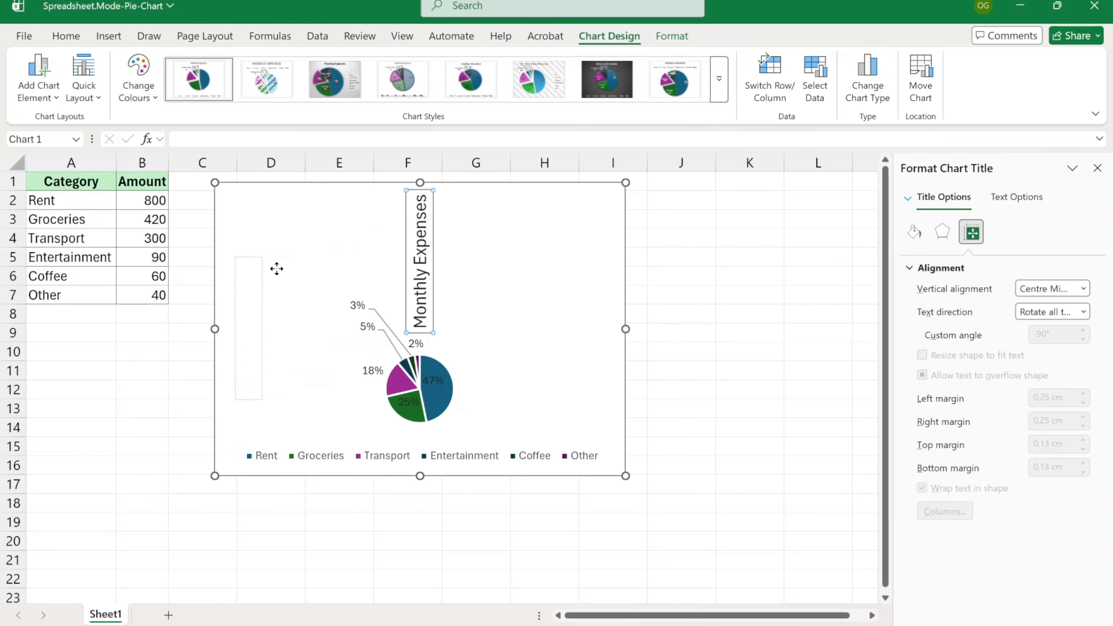
drag(276, 269, 277, 266)
click(455, 354)
drag(454, 353, 599, 209)
click(504, 268)
click(247, 302)
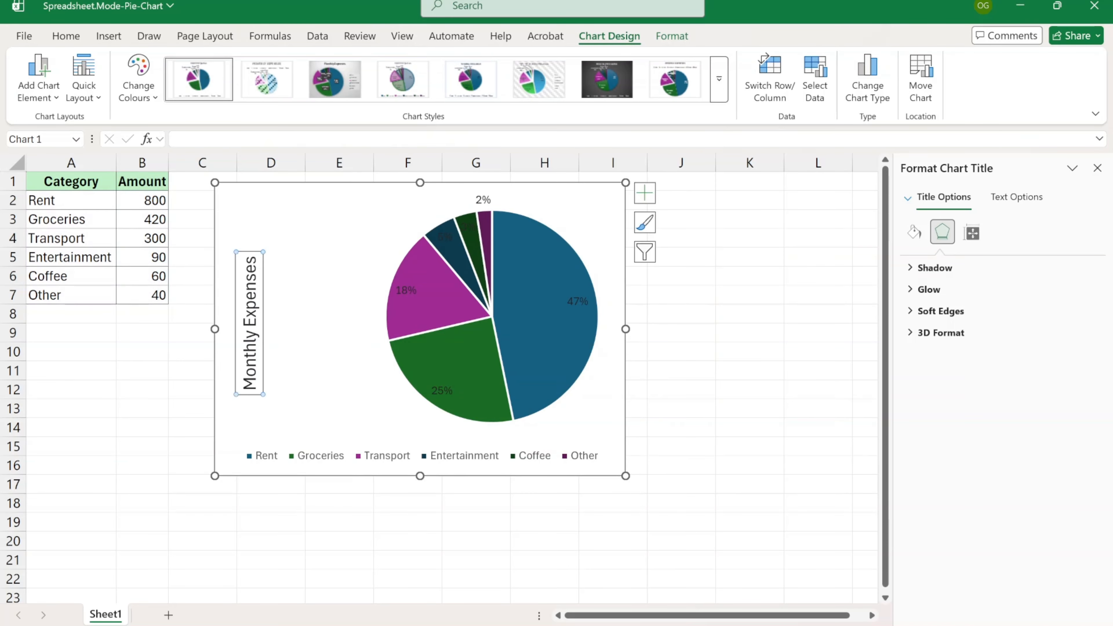
double_click(249, 291)
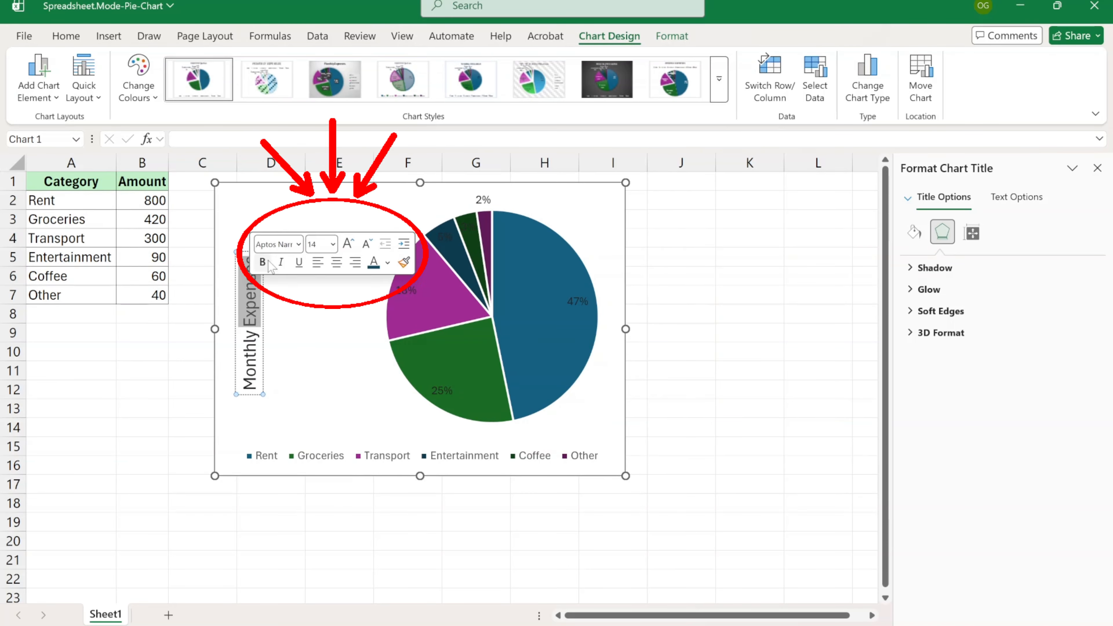
triple_click(251, 358)
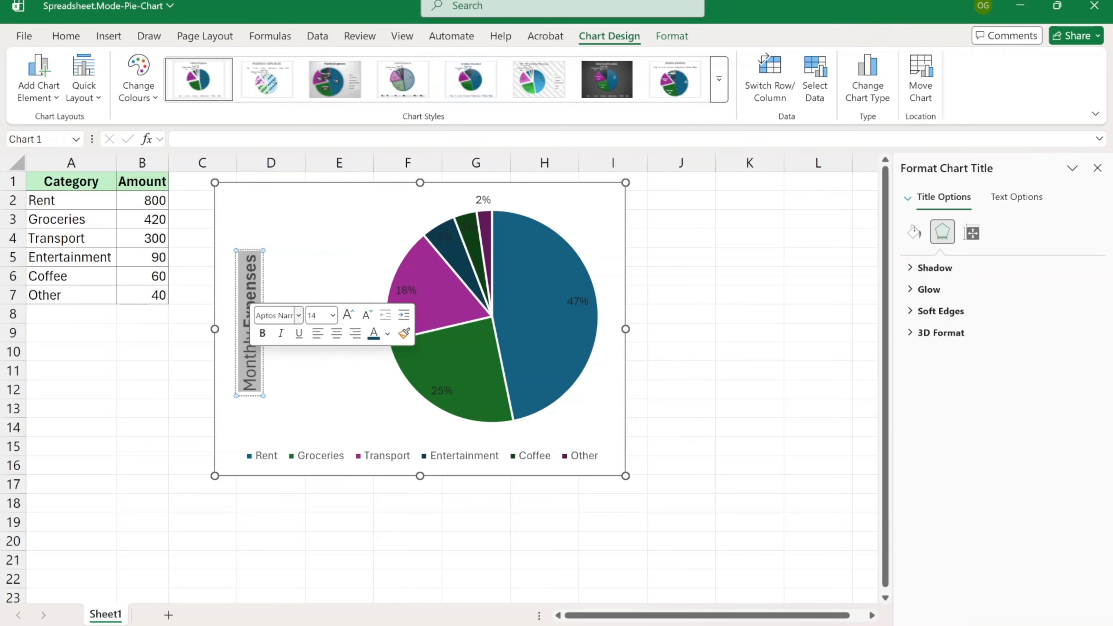
click(333, 316)
click(329, 486)
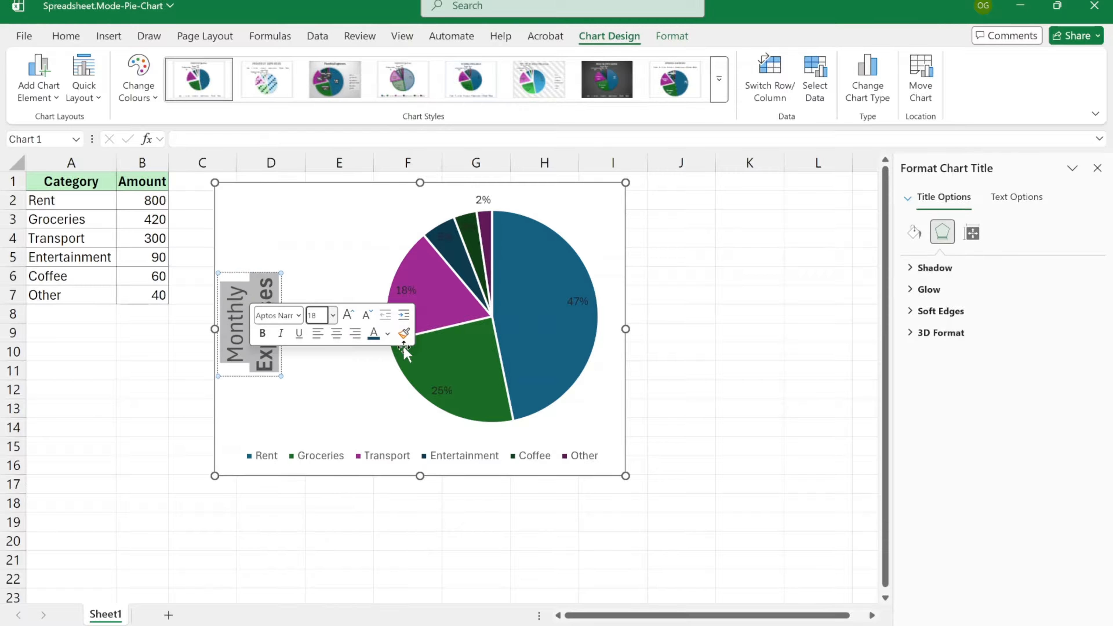
click(404, 336)
click(441, 513)
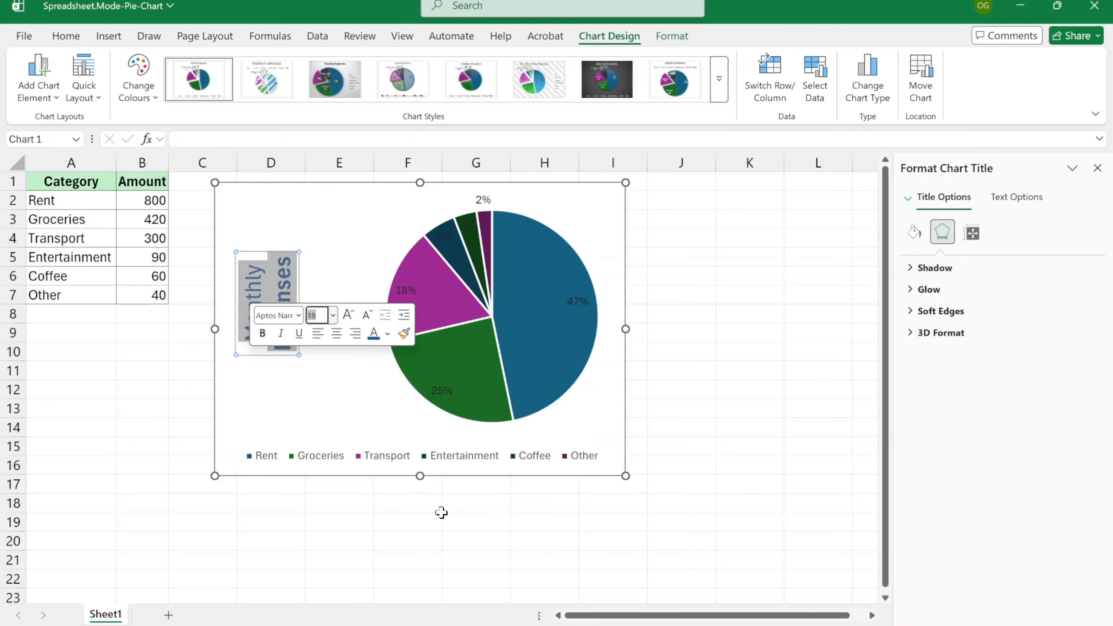
click(354, 375)
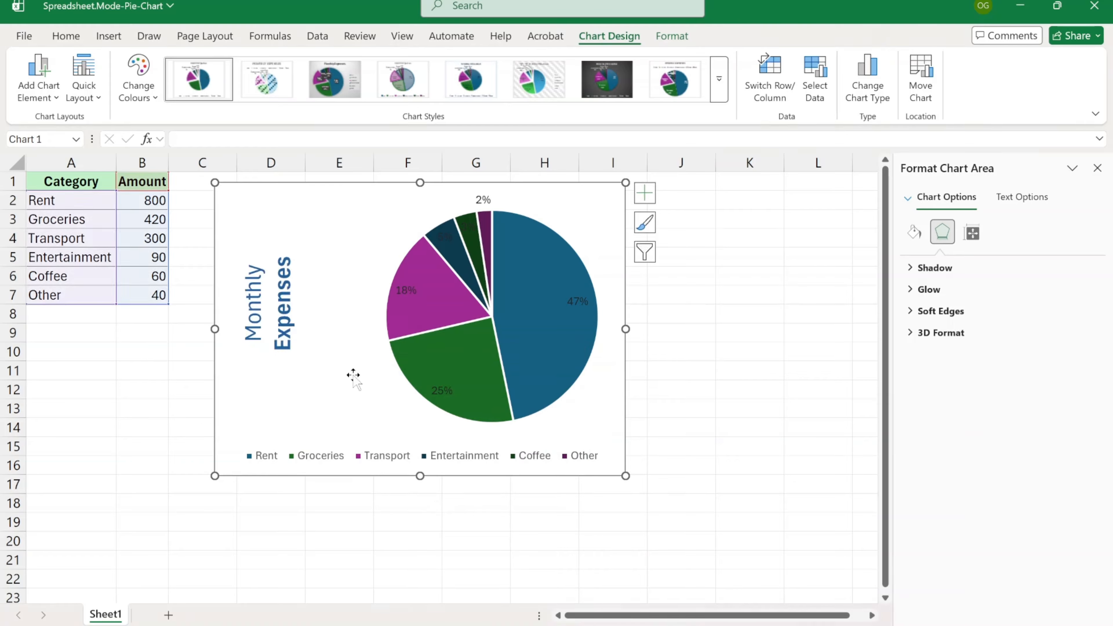
click(272, 309)
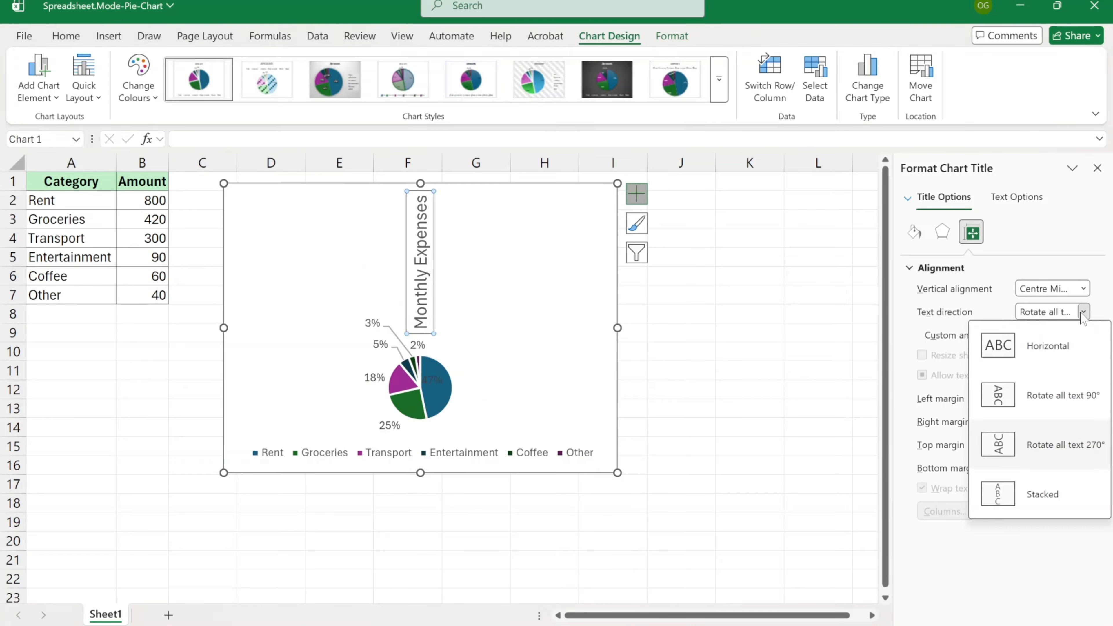
click(1031, 343)
click(1098, 167)
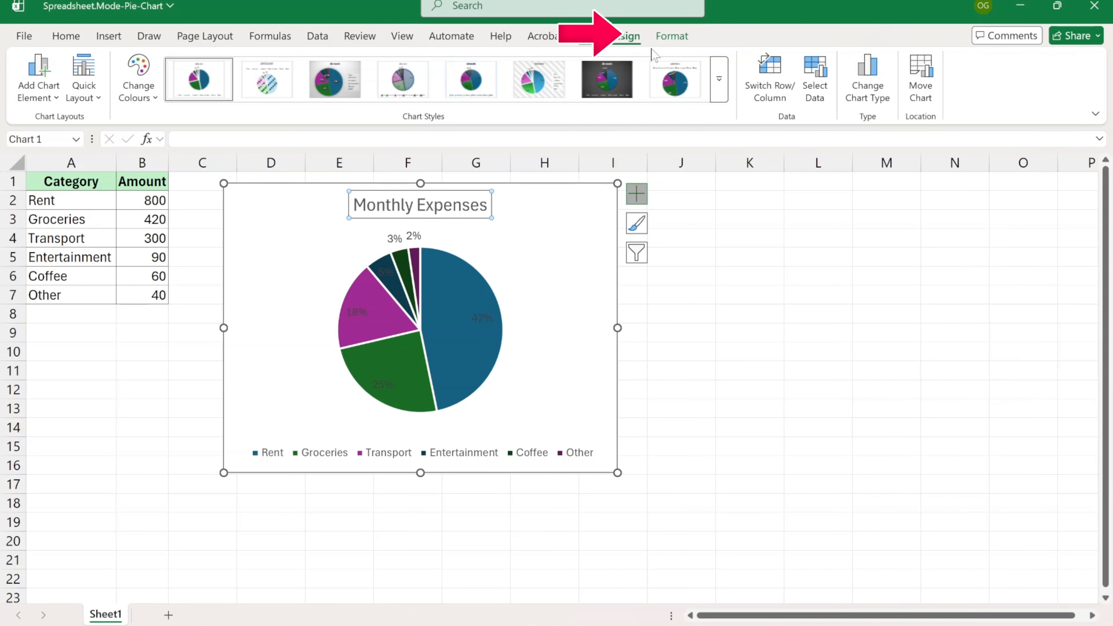
- Set the title's Text Fill to dark blue and move the chart back onto columns C–I
click(672, 37)
click(670, 80)
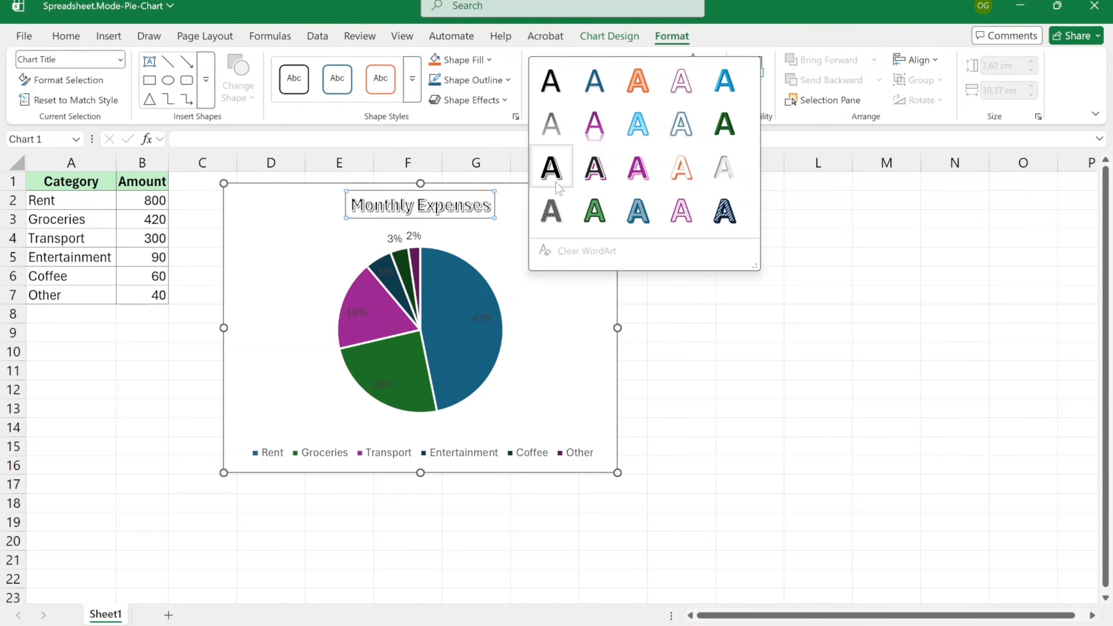
key(Escape)
click(711, 59)
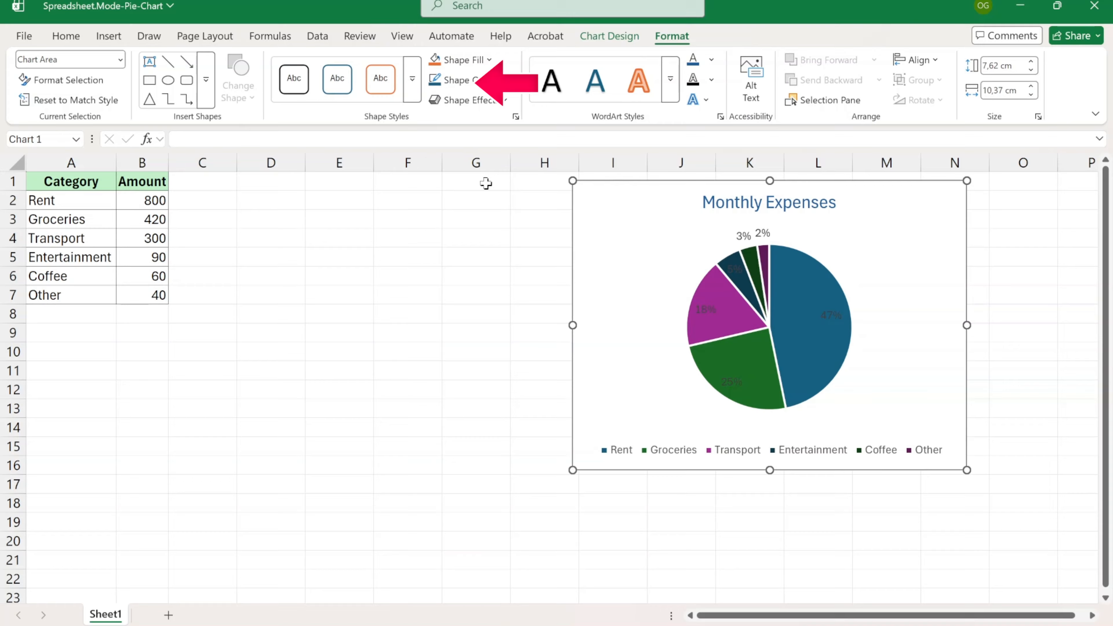
click(412, 79)
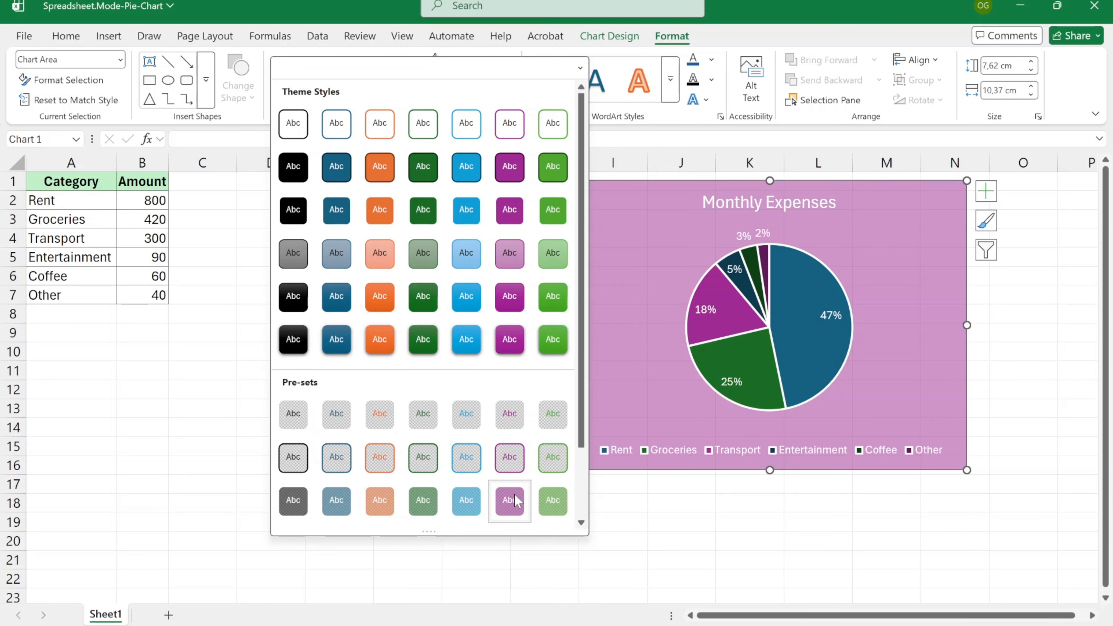
scroll(544, 501, down, 2)
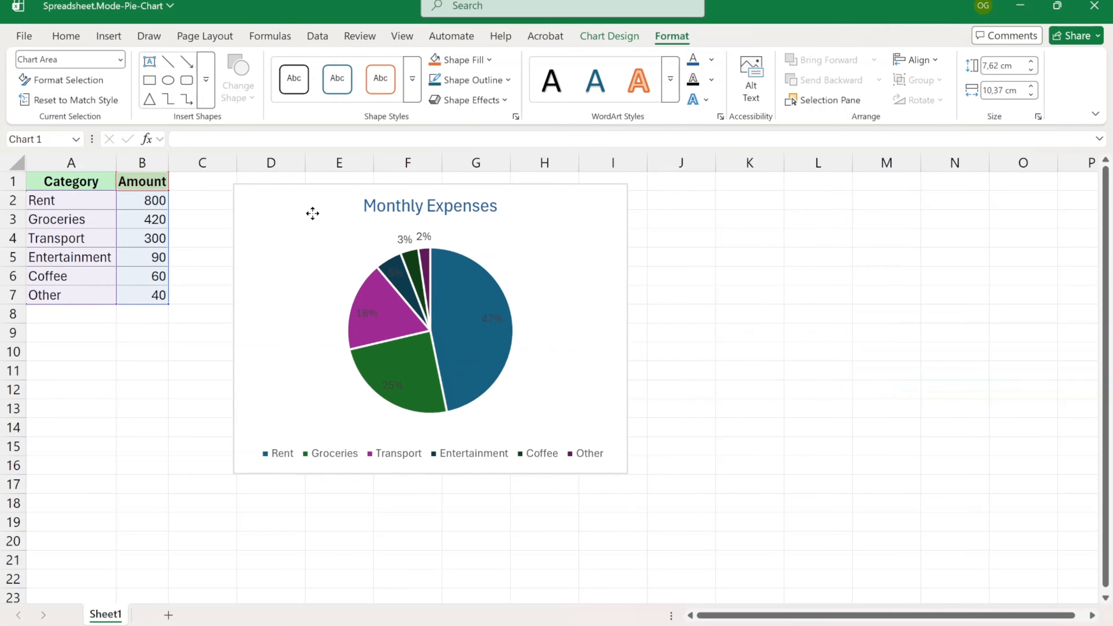
drag(313, 214, 298, 212)
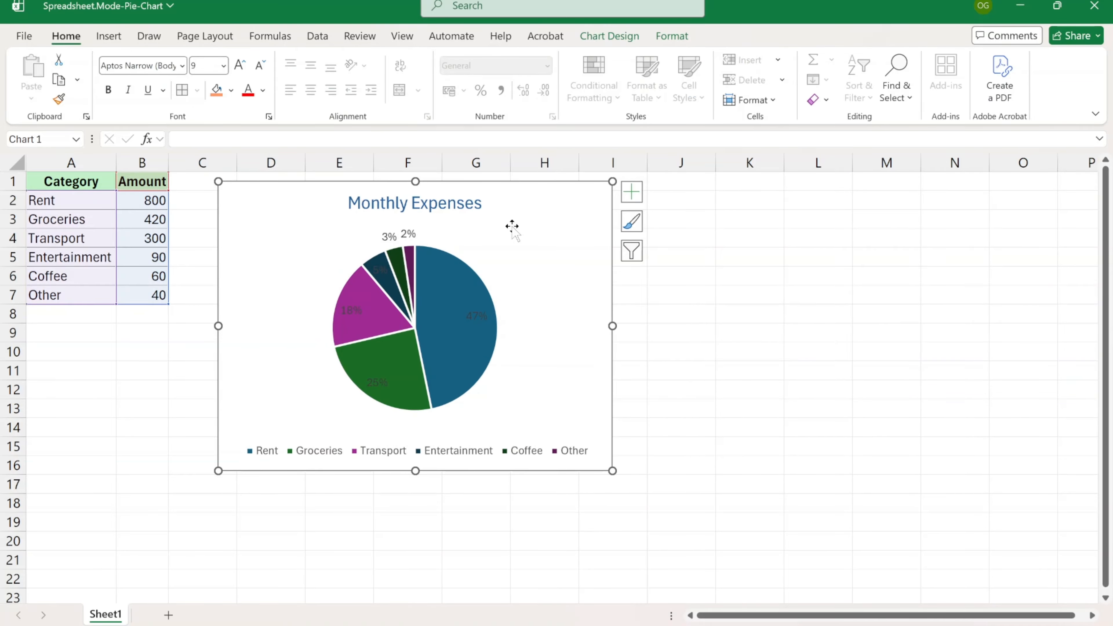
- Browse Add Chart Element, then open the Data Labels position choices from the + button
click(583, 39)
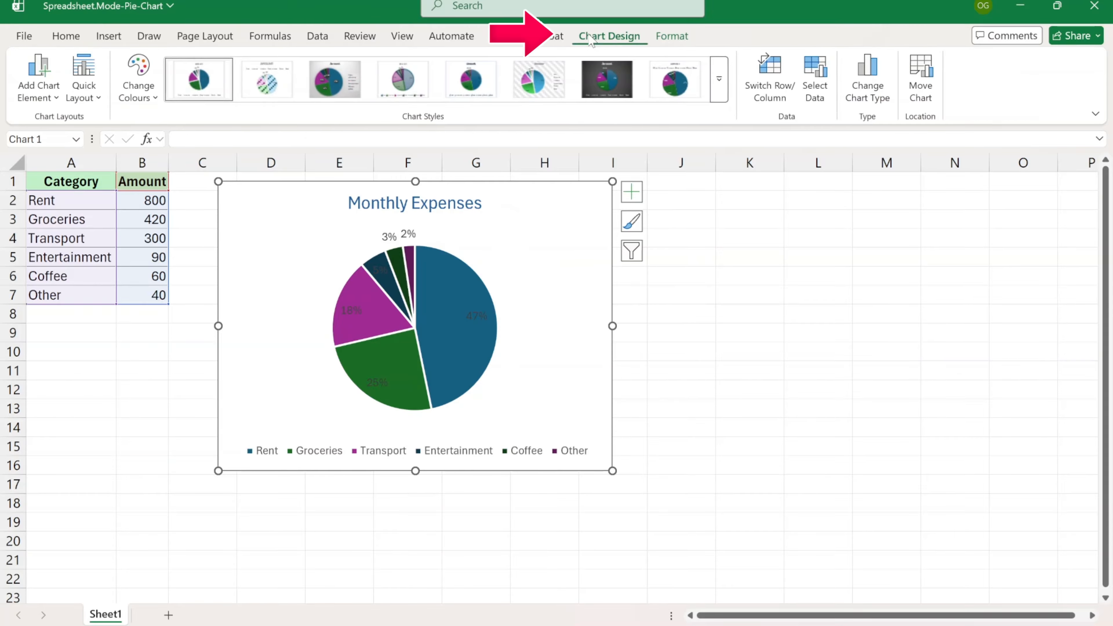
click(24, 93)
mouse_move(71, 144)
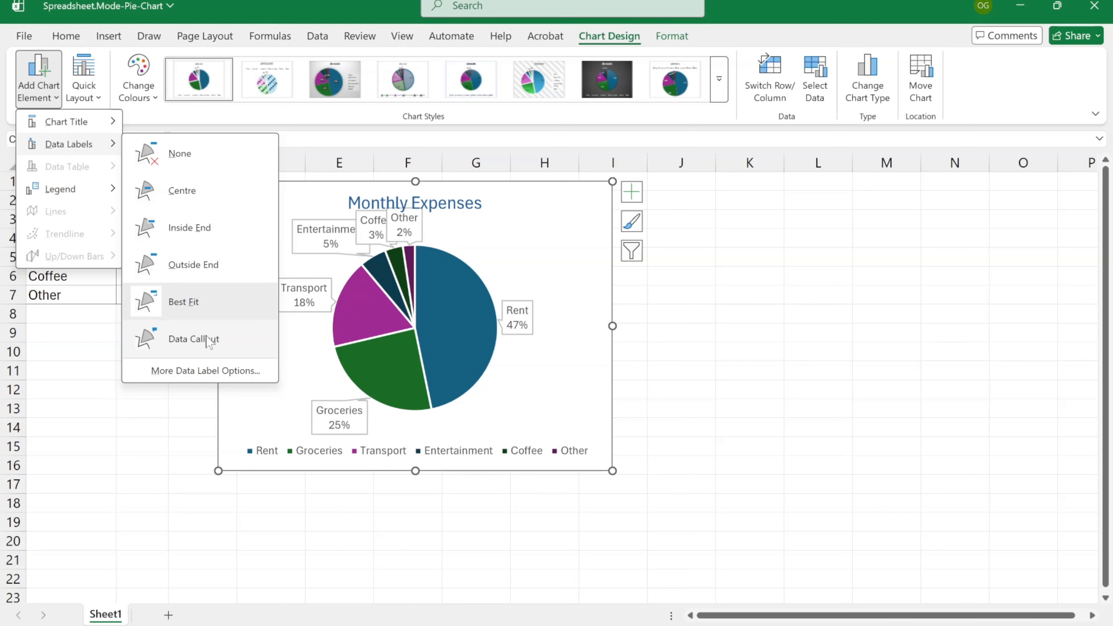
click(489, 218)
click(631, 191)
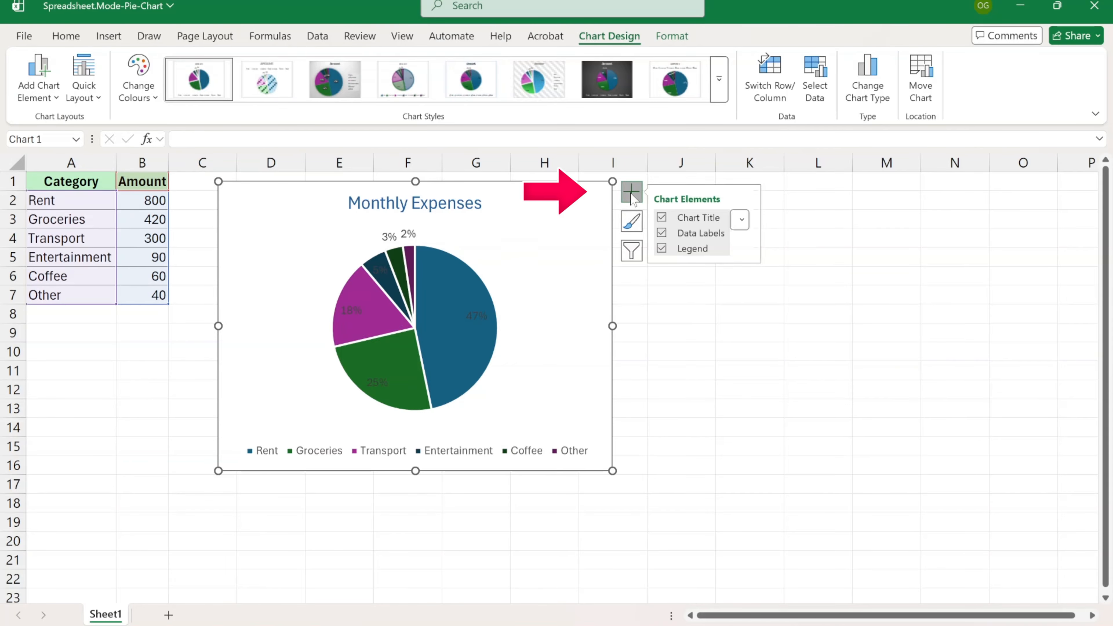
click(746, 234)
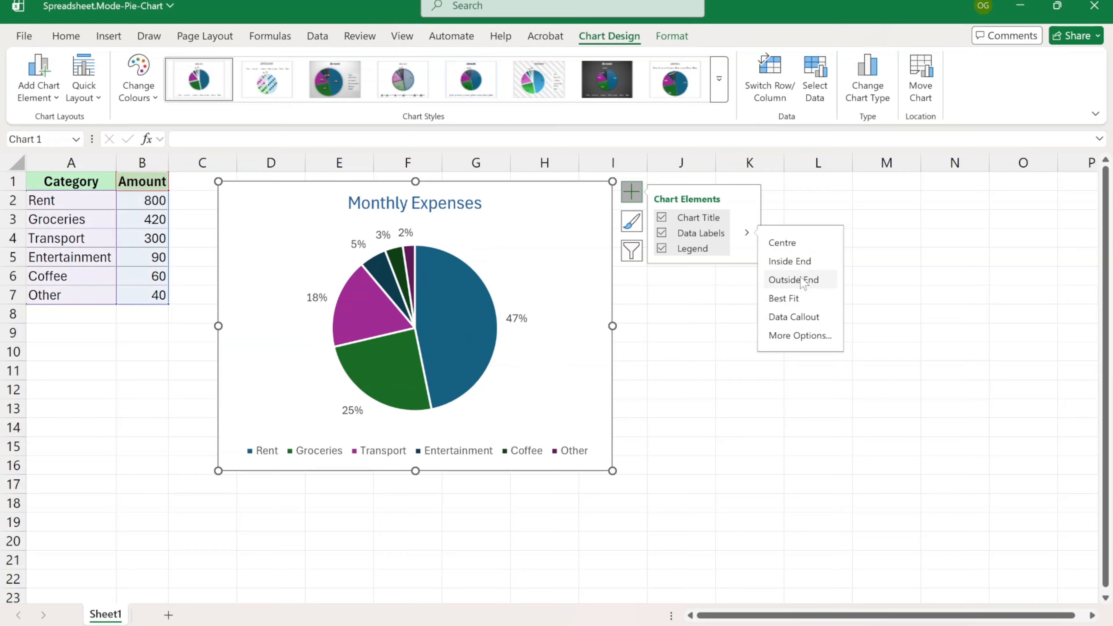
- Label slices with category name and percentage, add a separator, use Best Fit, and enlarge the chart
click(800, 335)
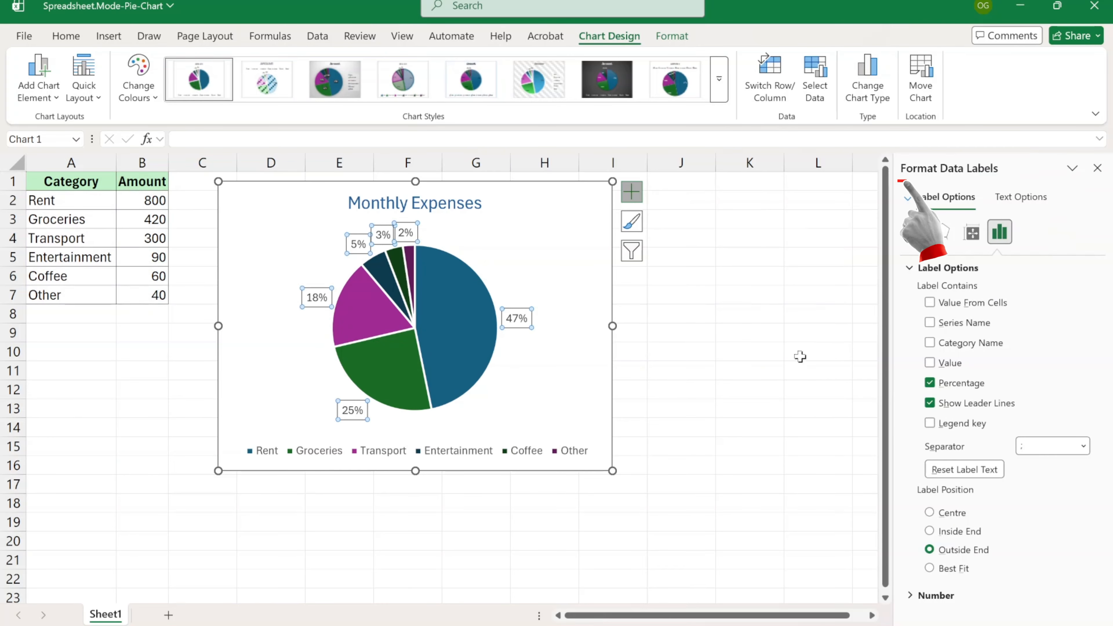
click(930, 363)
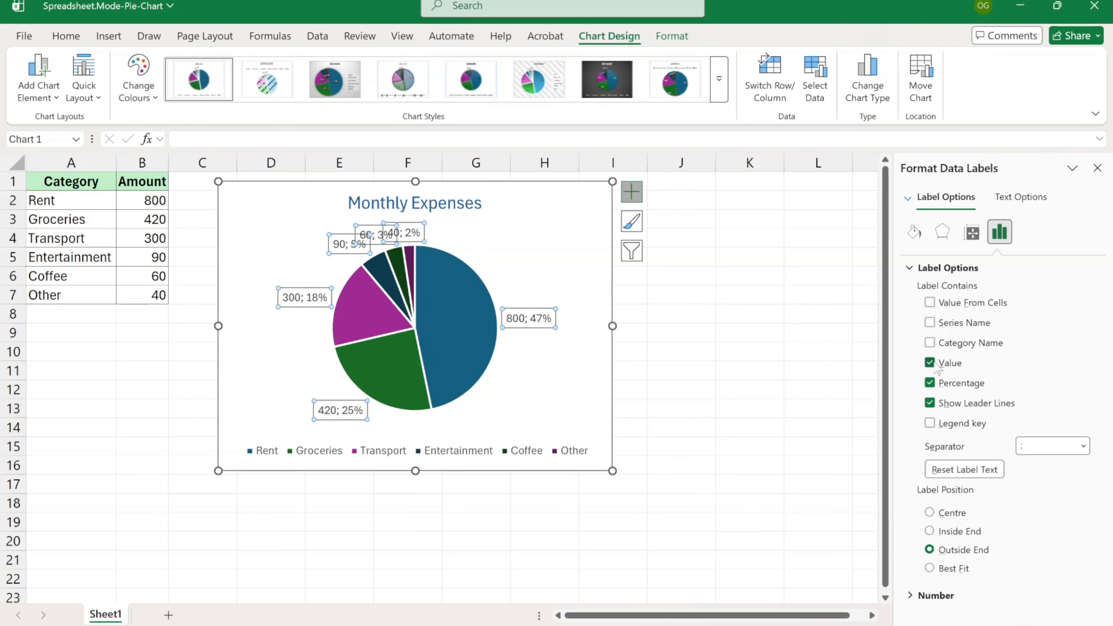
click(931, 343)
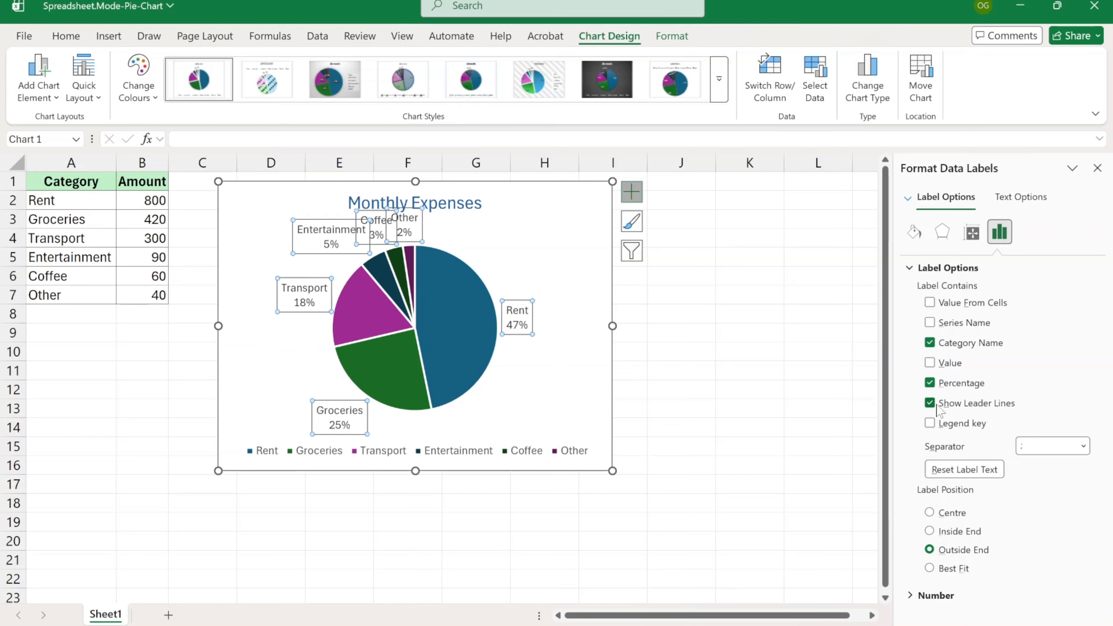
click(1084, 446)
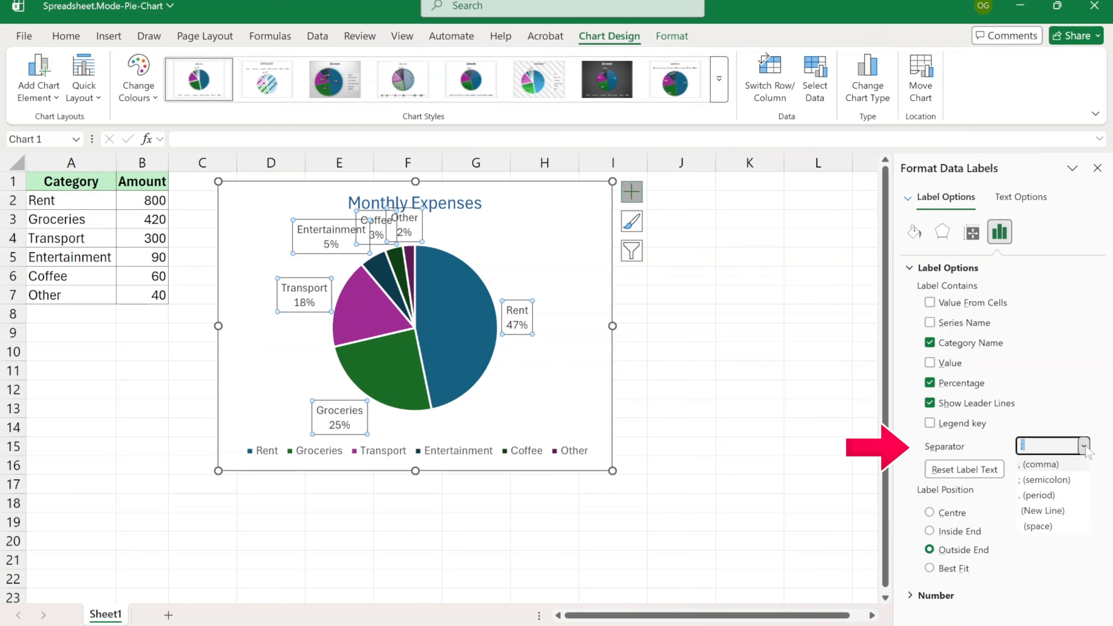
click(1049, 469)
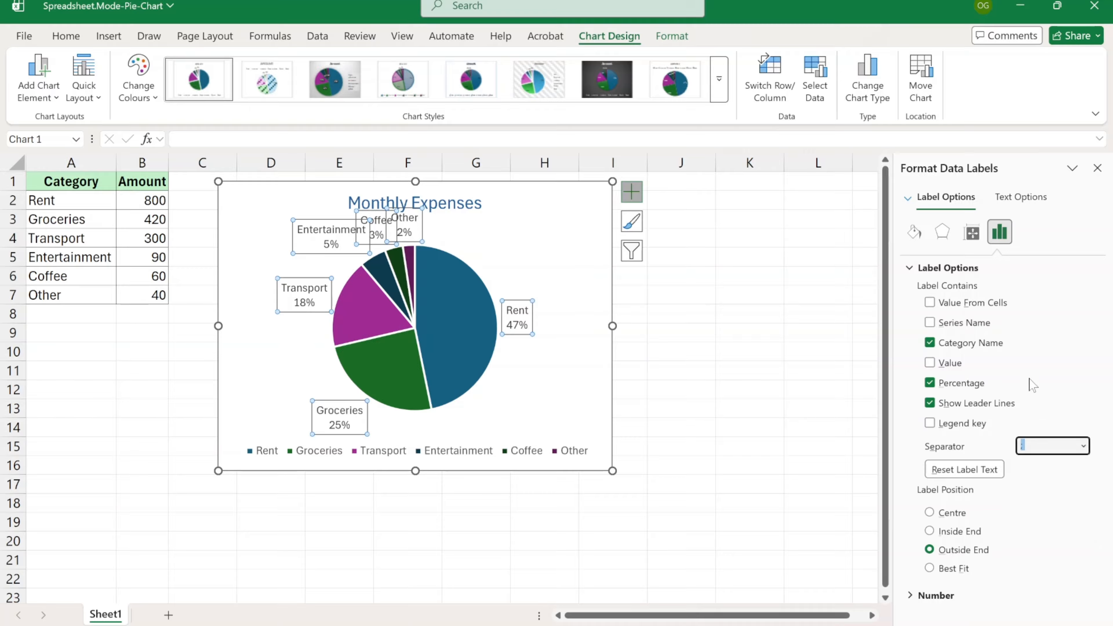
click(955, 568)
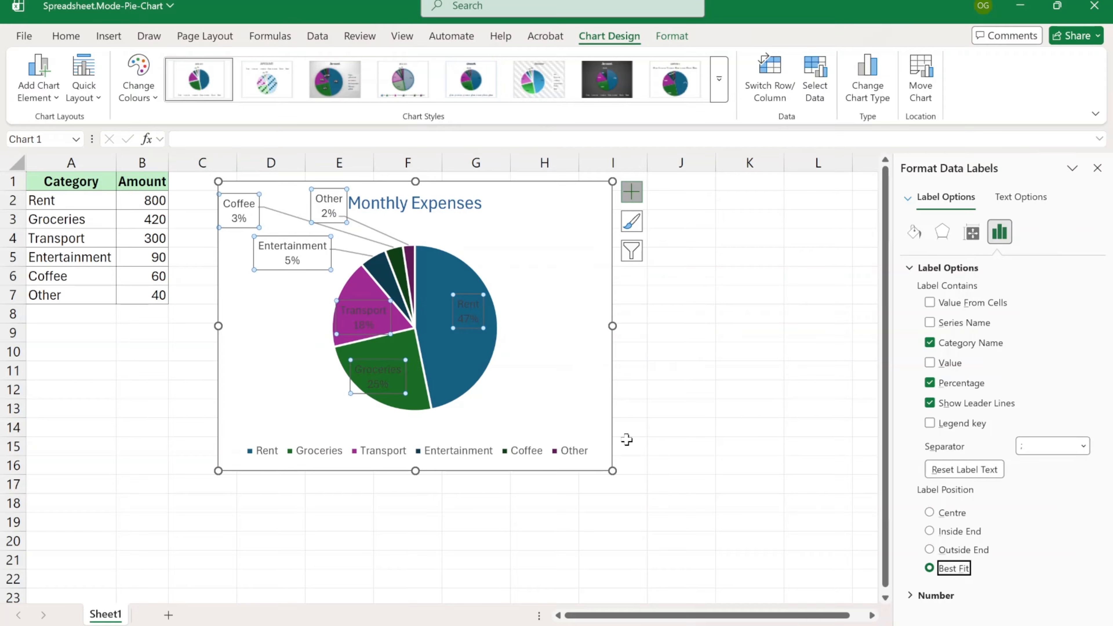
drag(613, 471, 646, 495)
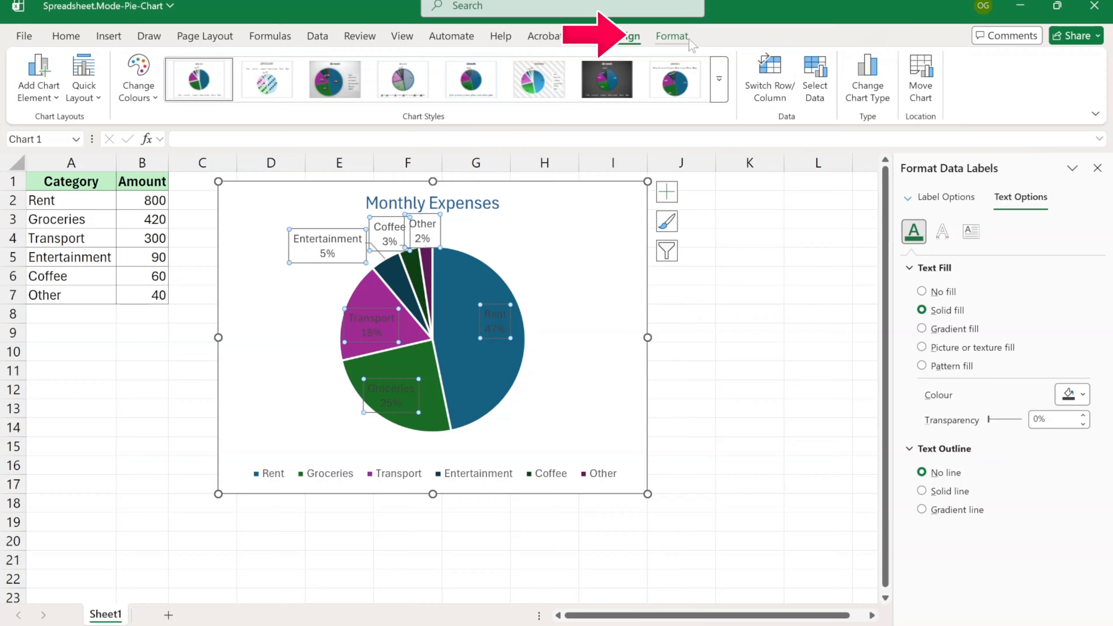
- Set the data label text fill to dark grey from the Format tab
click(672, 36)
click(694, 84)
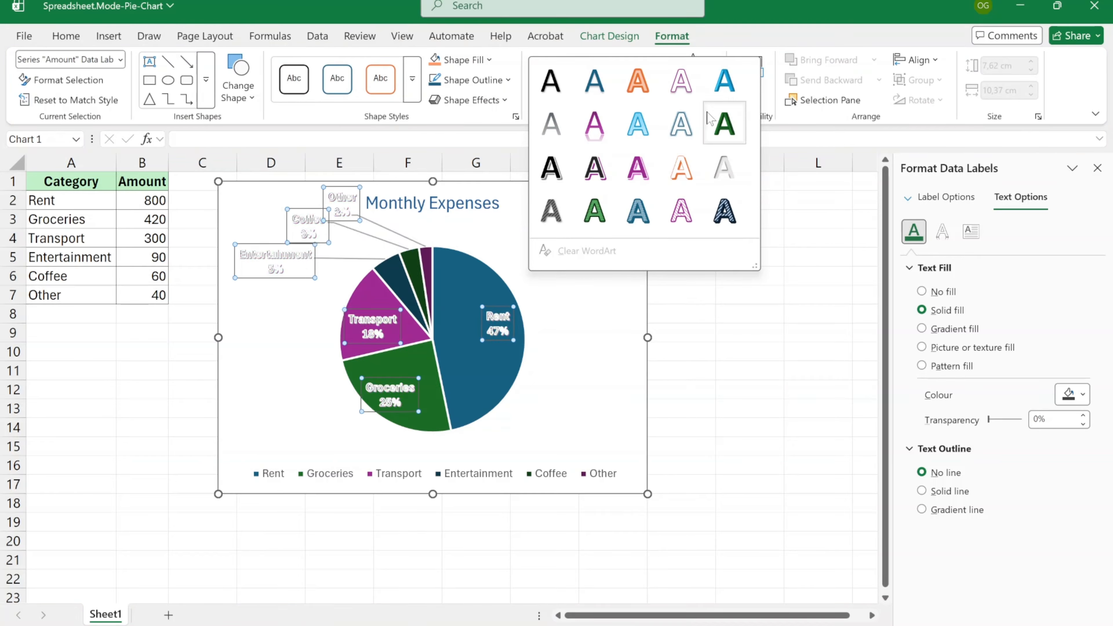
click(711, 59)
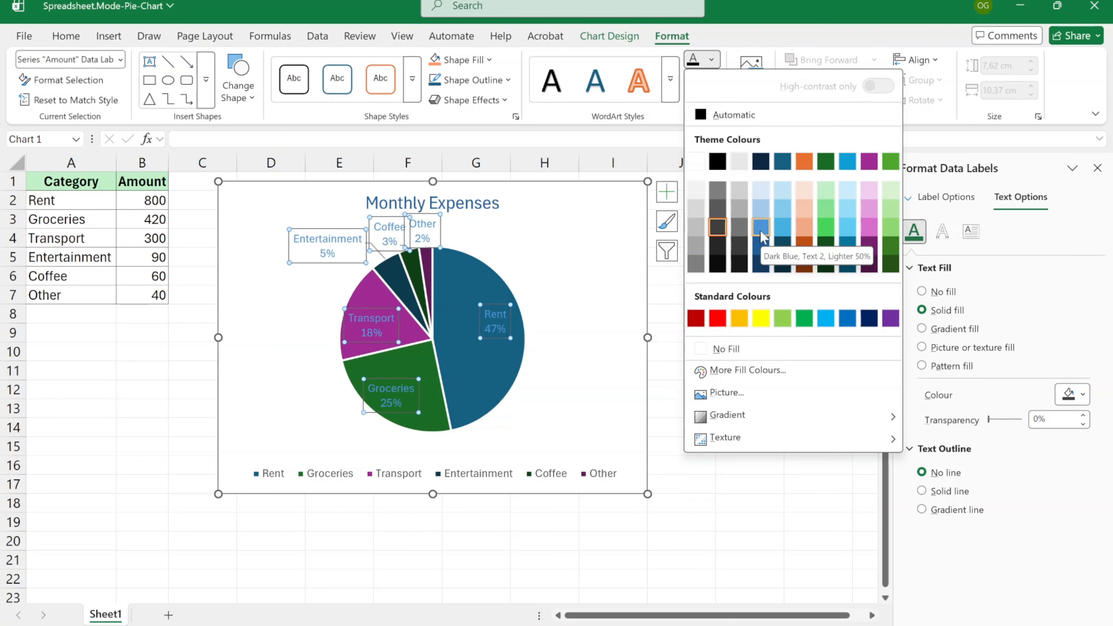
click(717, 246)
- Shift the chart to the right and select the pie's data labels
drag(544, 209, 784, 210)
click(534, 252)
click(1097, 168)
drag(540, 289, 562, 299)
- Apply the first theme shape style to the data labels and move the chart back to column C
click(589, 254)
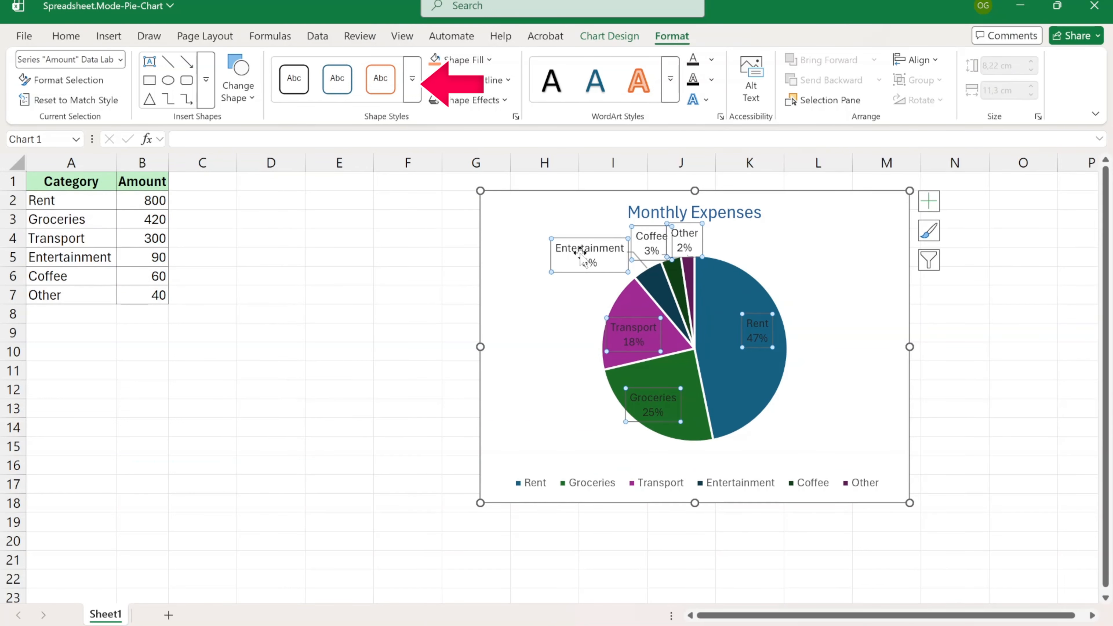
click(412, 78)
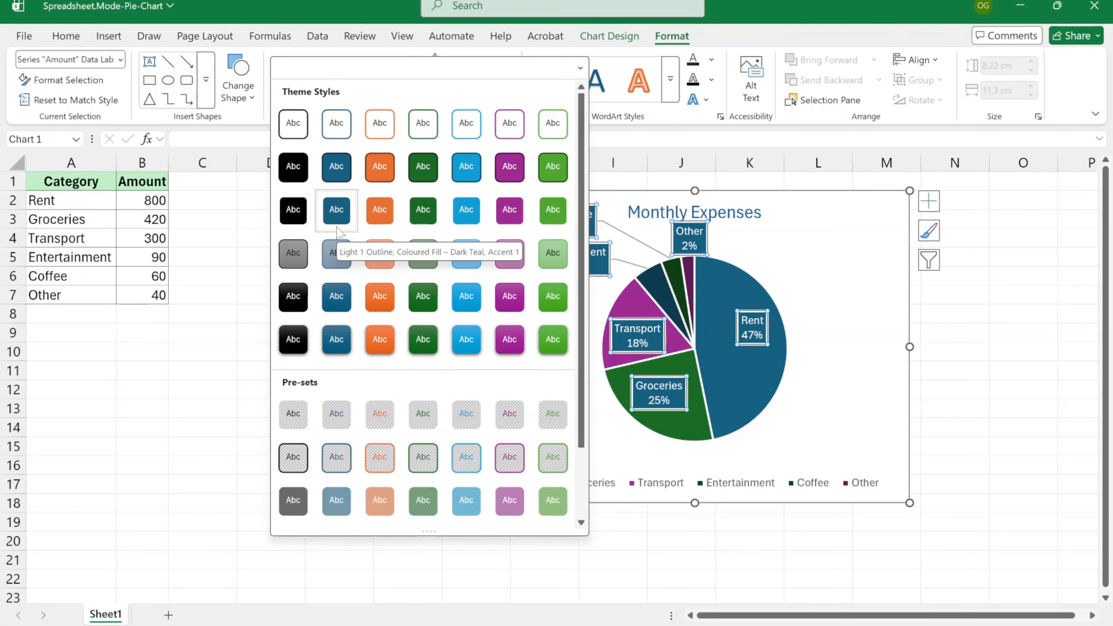
click(293, 125)
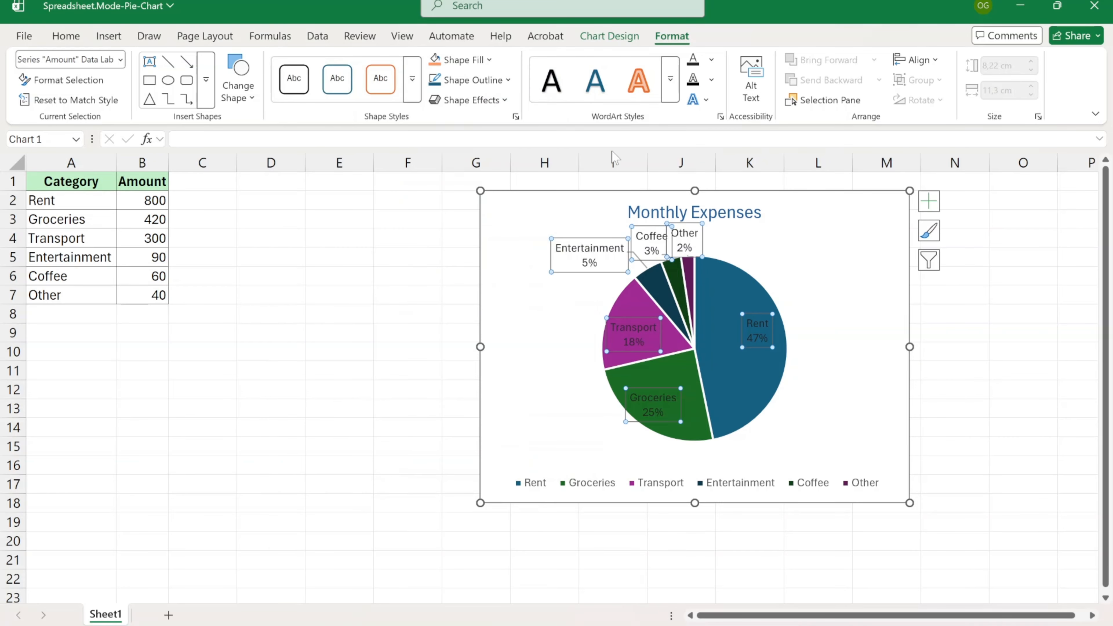
drag(827, 253, 560, 248)
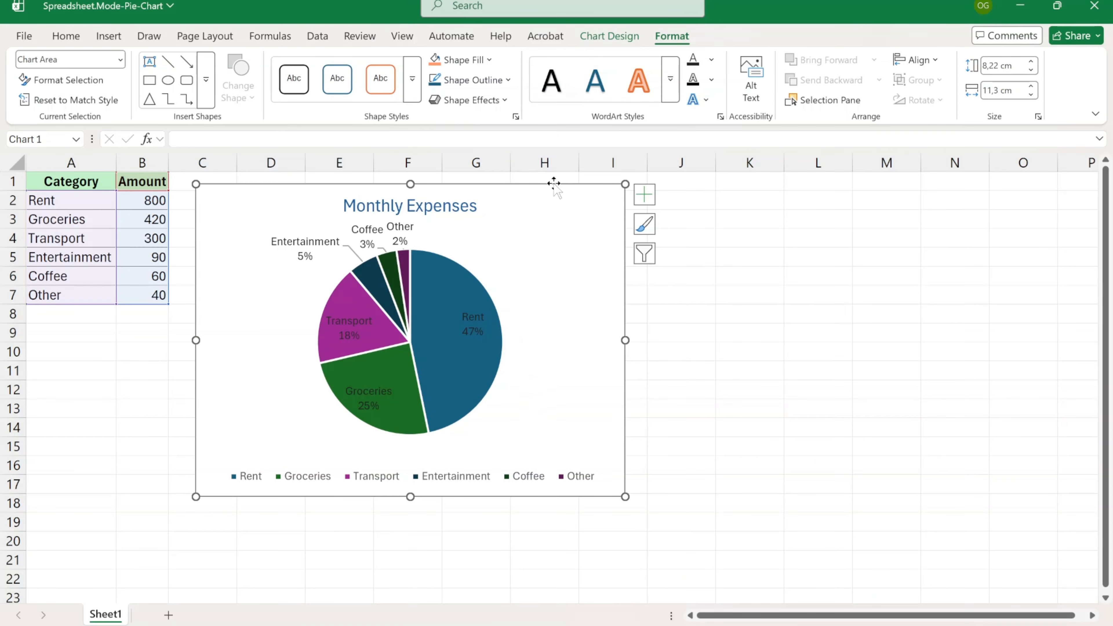
- Apply the monochromatic blue colour palette to the pie
click(609, 36)
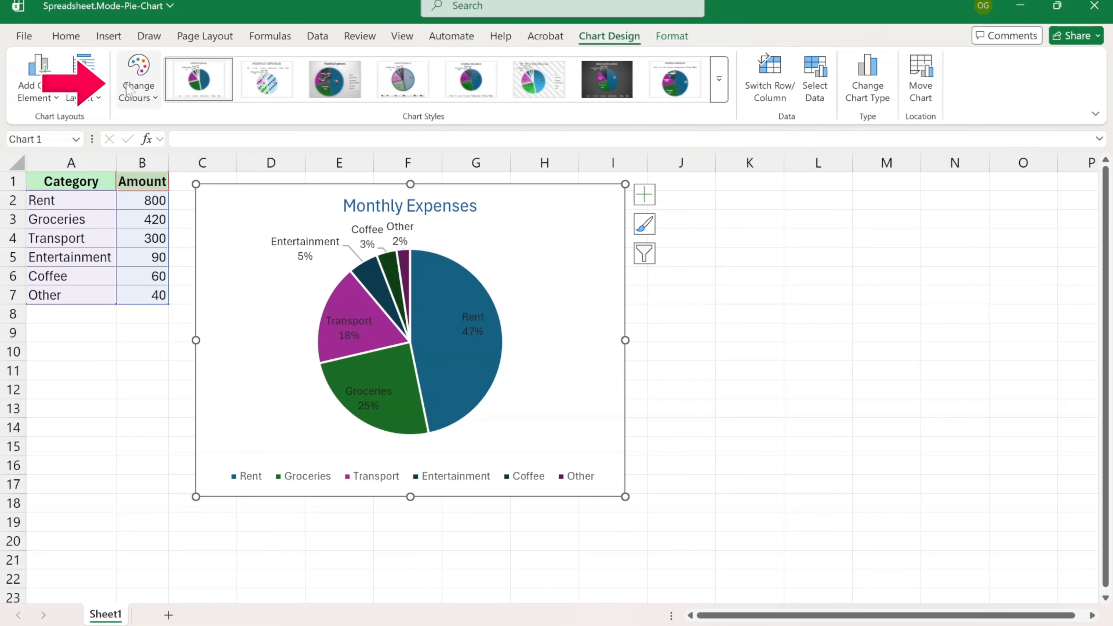
click(127, 90)
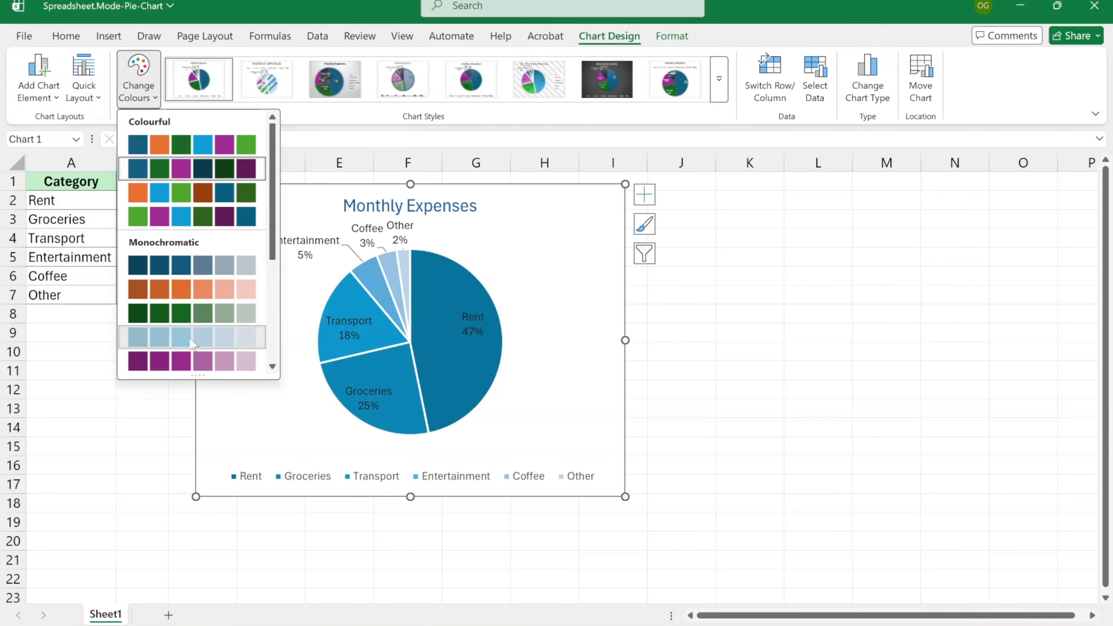
key(Escape)
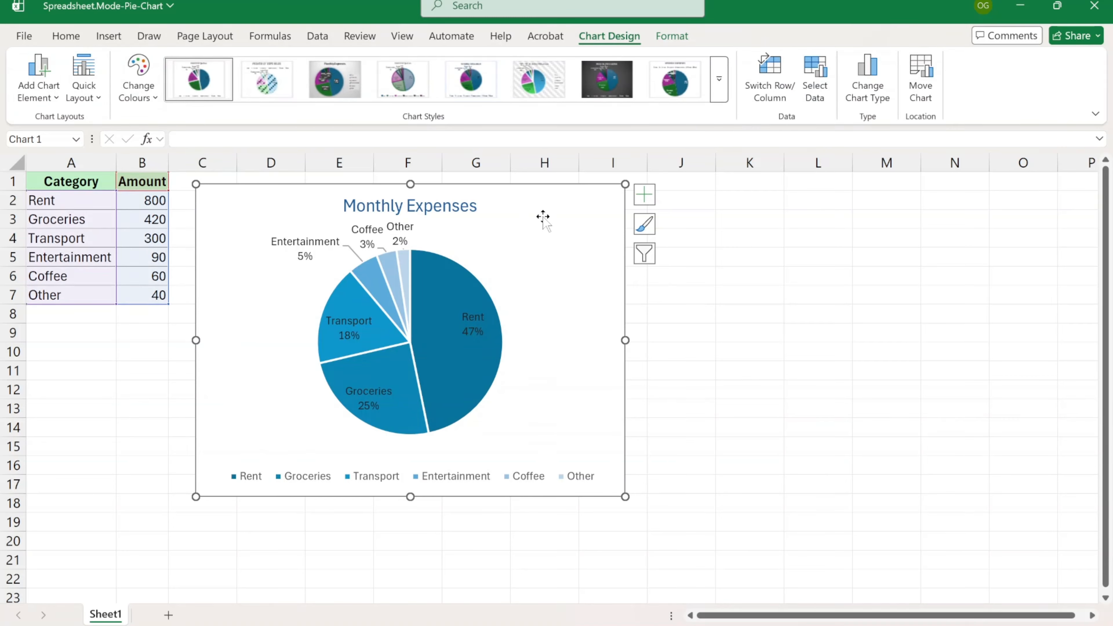
- Set the pie slice borders to No line in Format Data Series
double_click(540, 202)
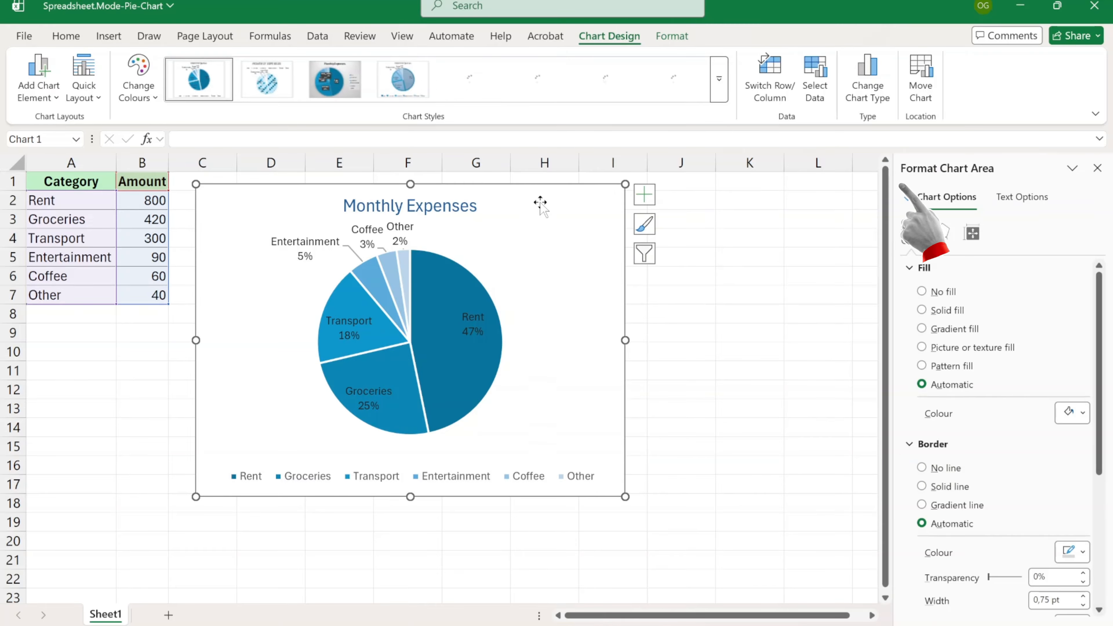
click(429, 294)
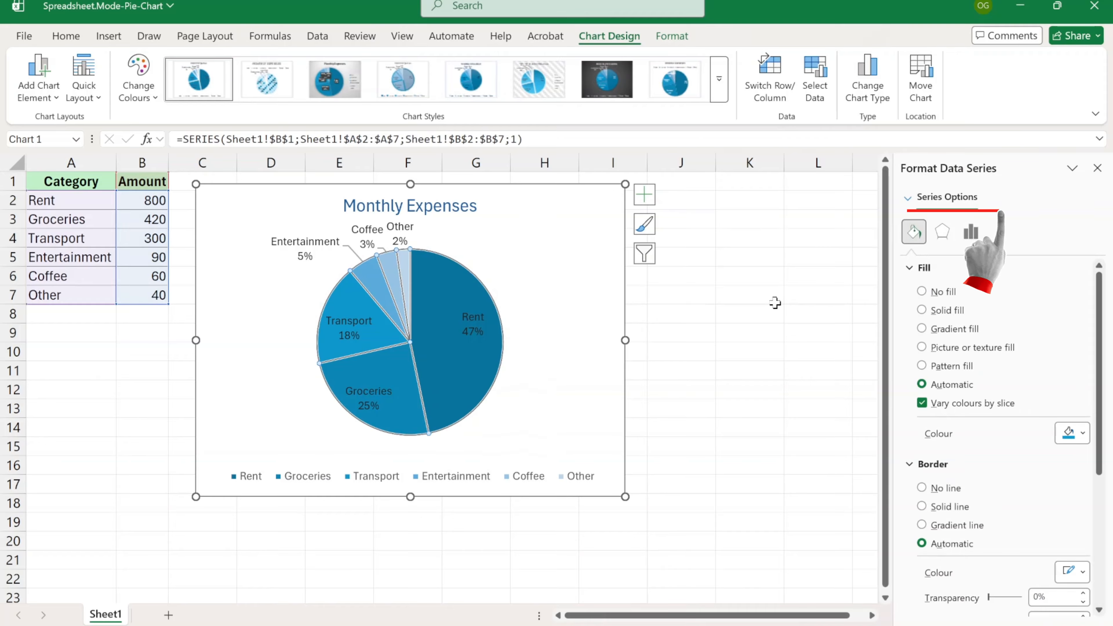
click(954, 490)
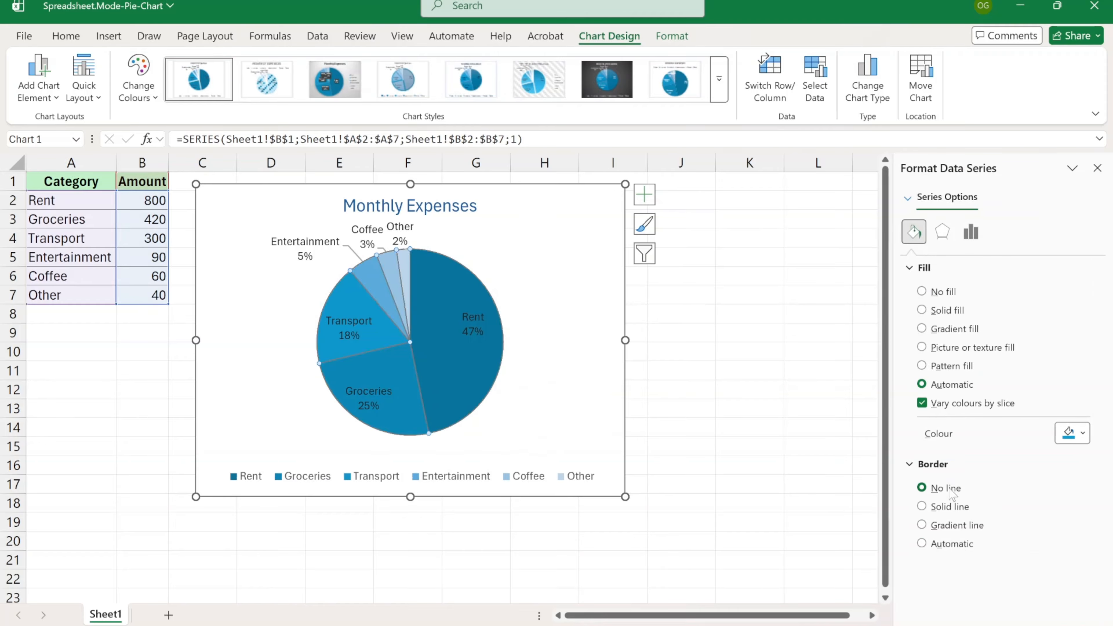
click(341, 325)
click(1098, 169)
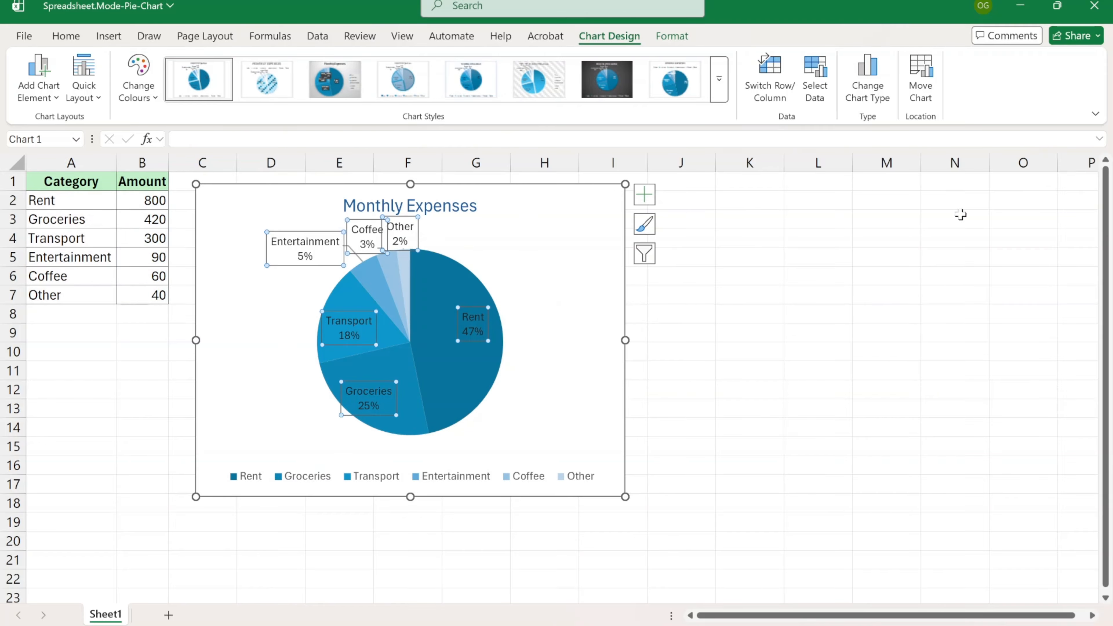
click(536, 292)
click(379, 338)
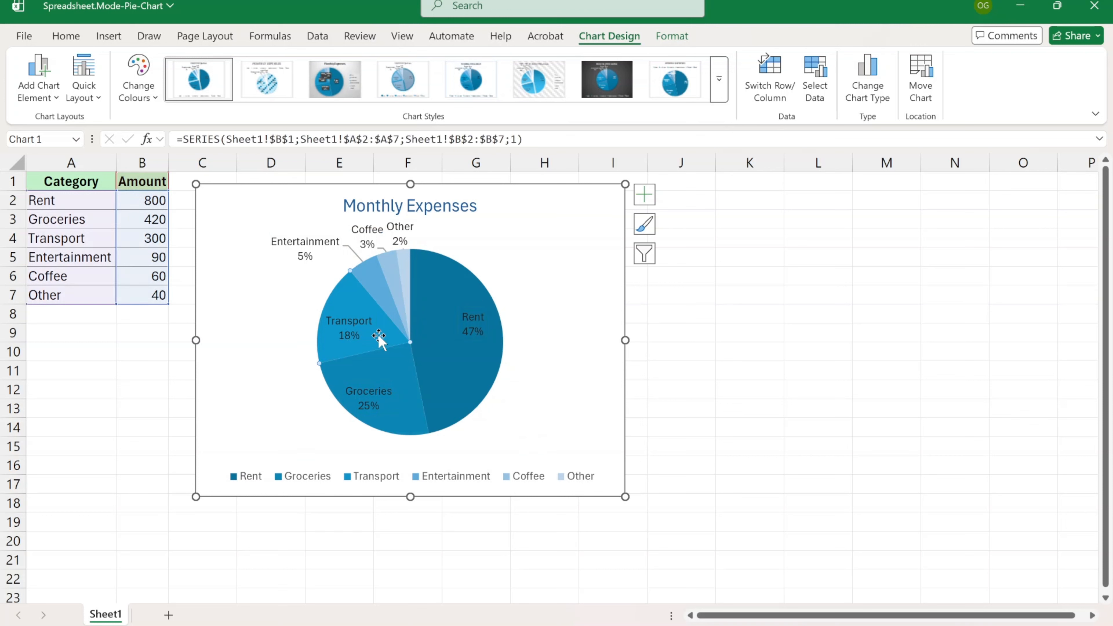
- Pull the Transport slice out of the pie and fill it Orange, Lighter 40%
drag(384, 337, 353, 330)
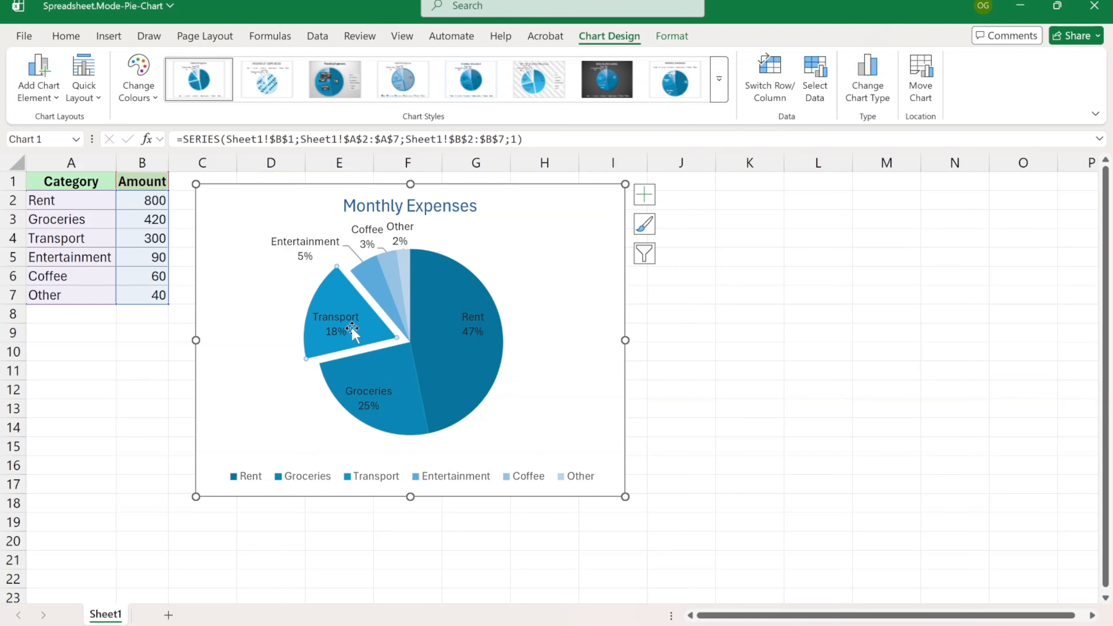
click(672, 36)
click(489, 60)
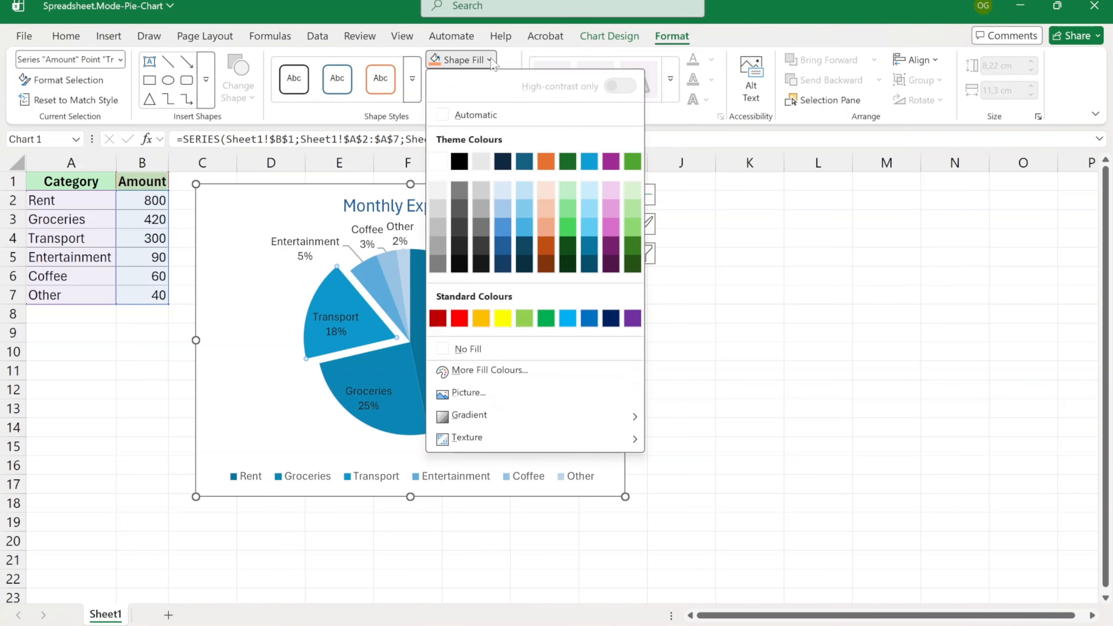
click(546, 228)
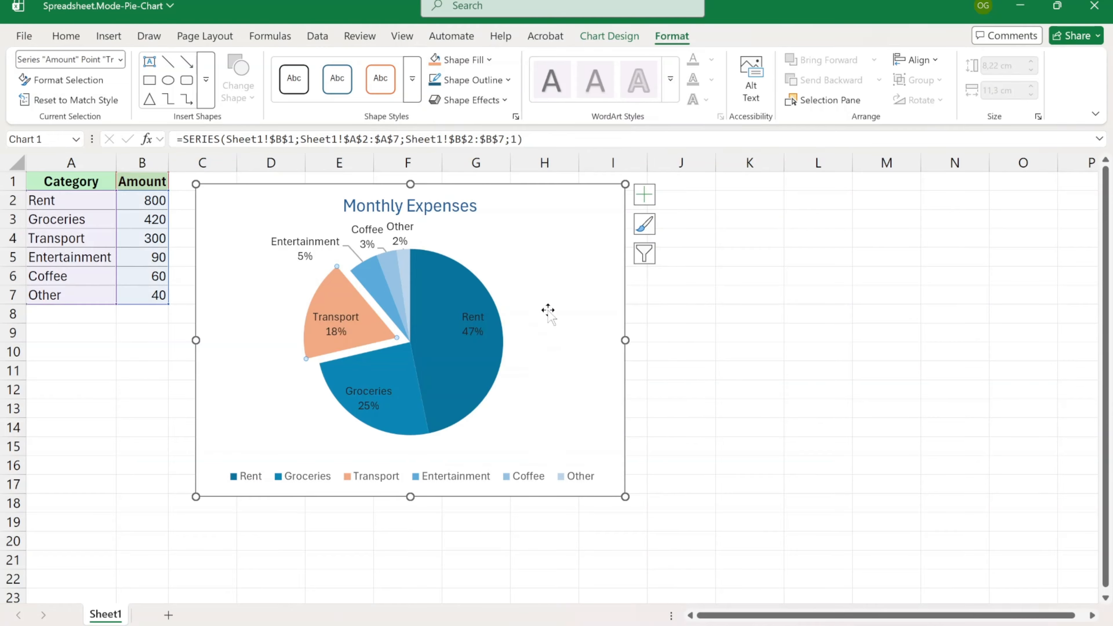
- Select just the Rent slice and pull it outward from the pie
click(547, 311)
click(469, 375)
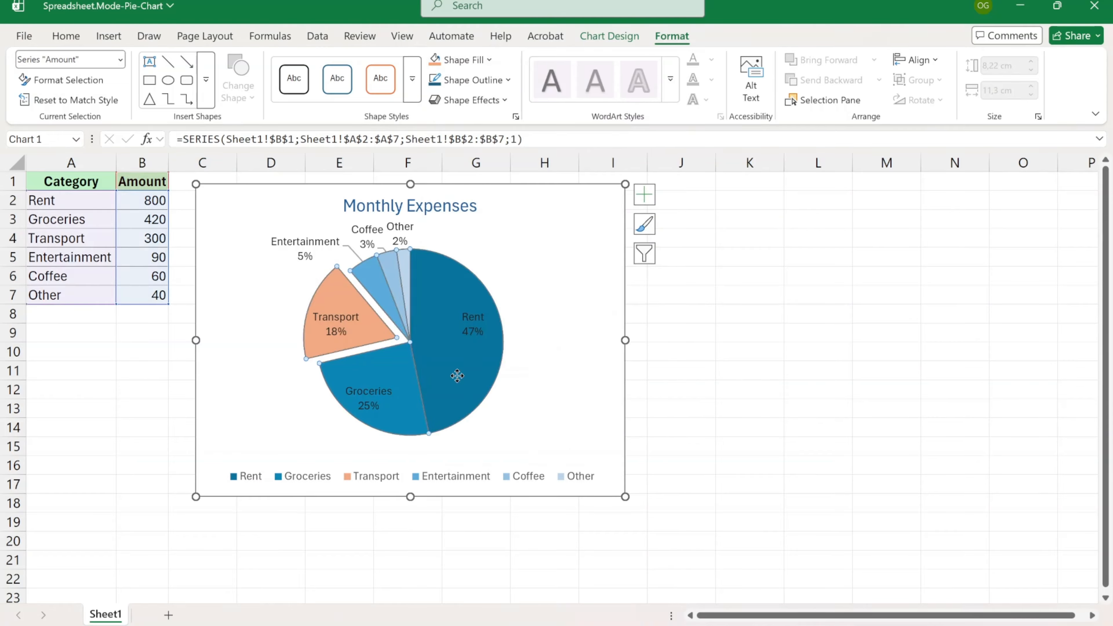
click(458, 373)
mouse_move(459, 373)
mouse_down()
mouse_move(506, 362)
mouse_move(460, 362)
mouse_up()
- Put the Rent slice back and bring up the Format Legend options via the chart elements
click(544, 367)
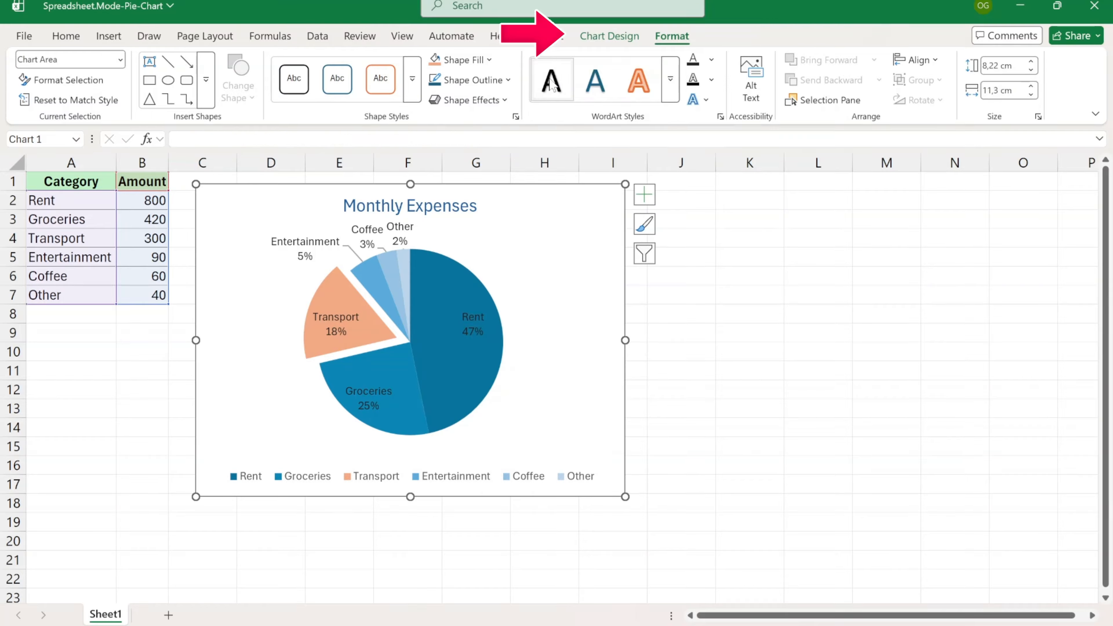
click(609, 36)
click(53, 104)
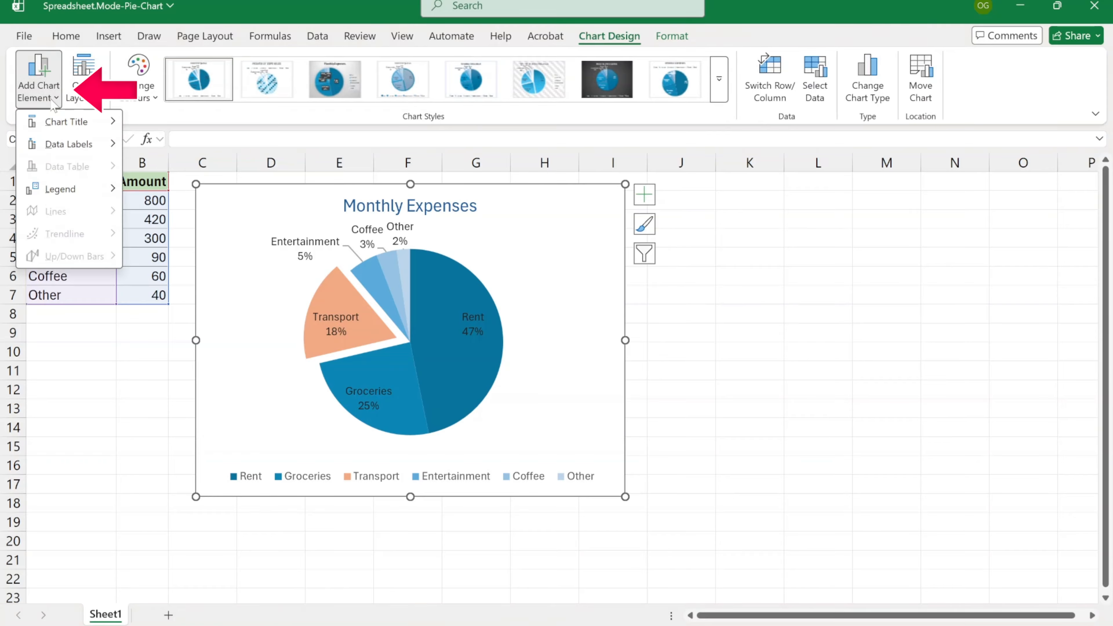
mouse_move(62, 193)
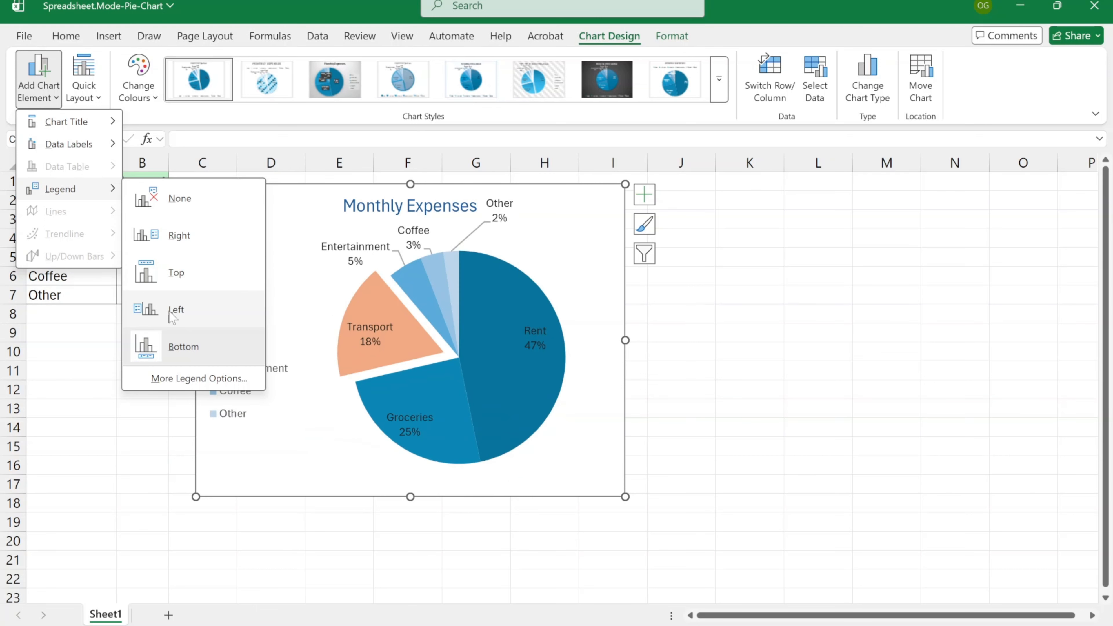
key(Escape)
click(644, 194)
click(759, 251)
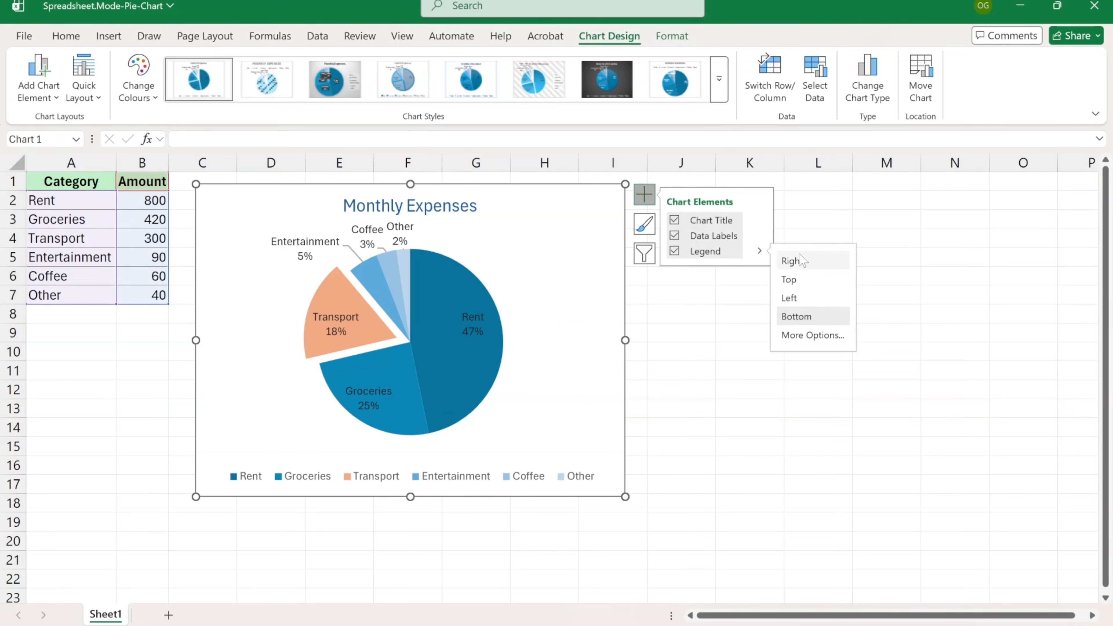
click(809, 334)
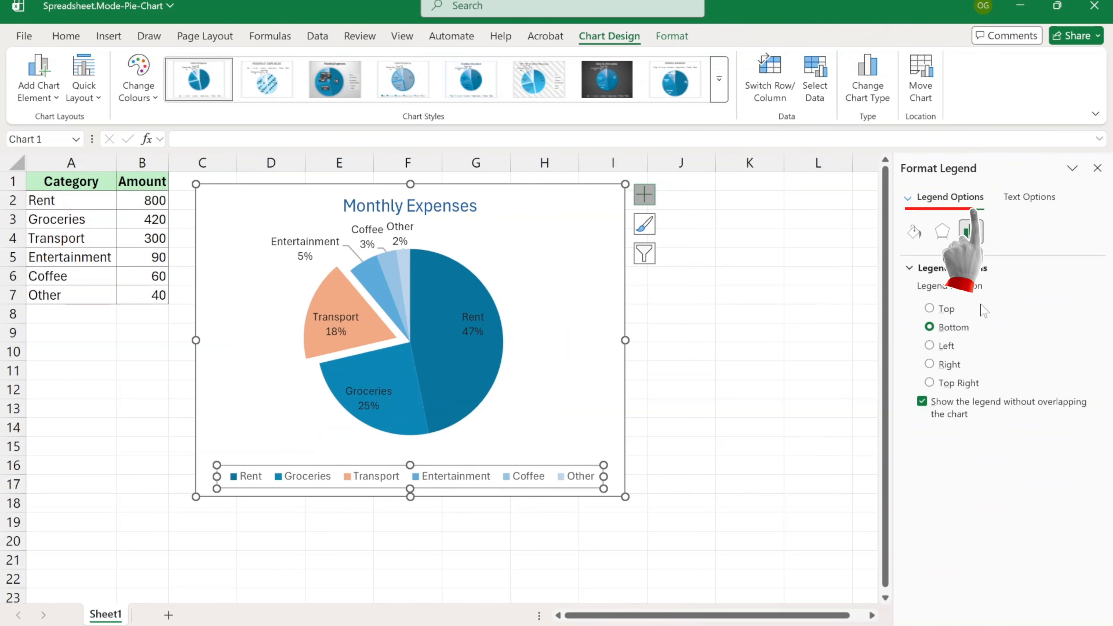
- Switch the legend fill from Pattern fill to Automatic and close the Format Legend pane
click(913, 234)
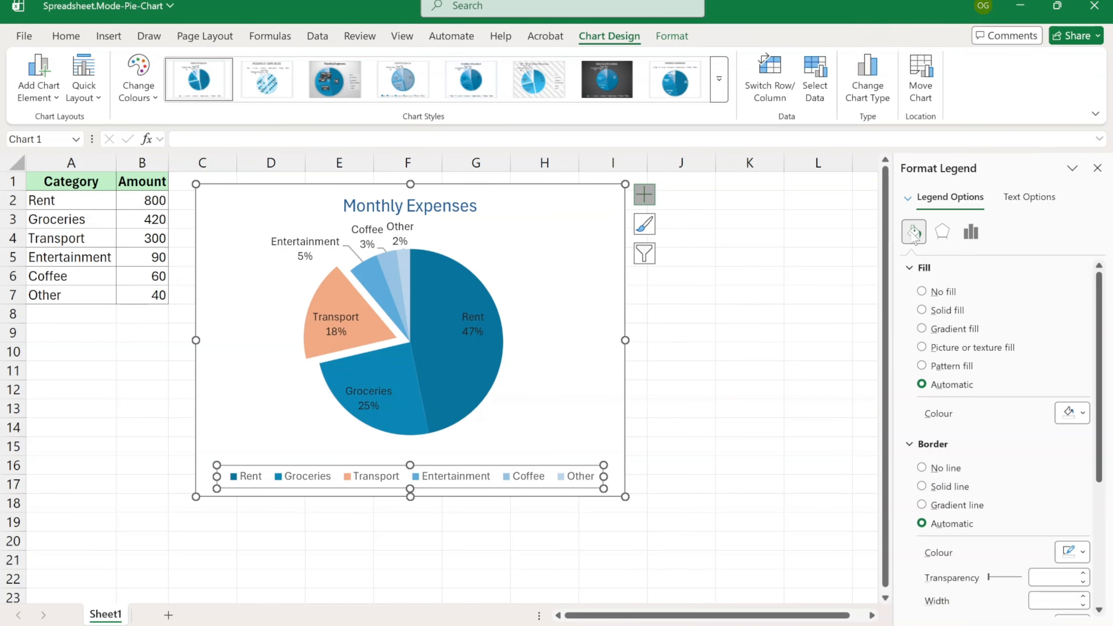
click(922, 311)
click(921, 329)
click(922, 347)
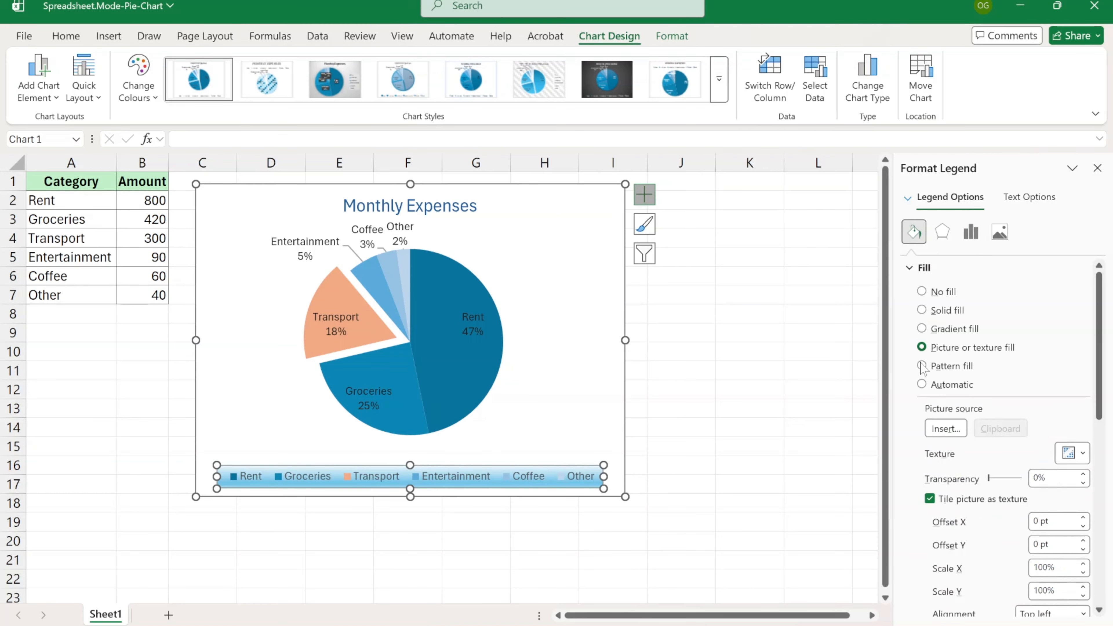
click(922, 366)
click(922, 385)
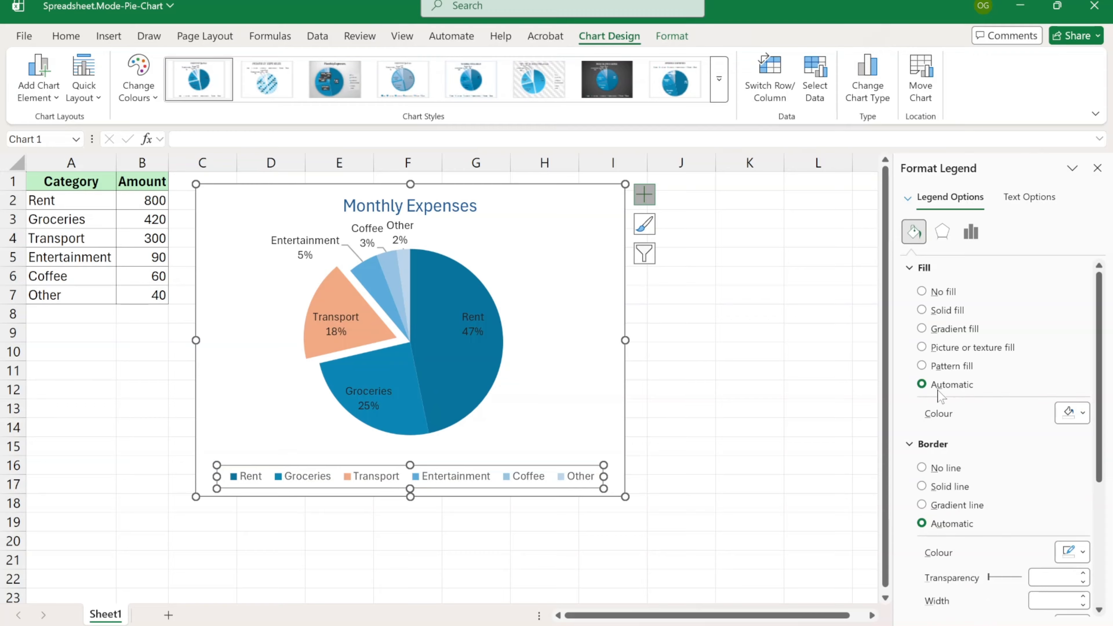
click(922, 292)
scroll(1017, 432, down, 3)
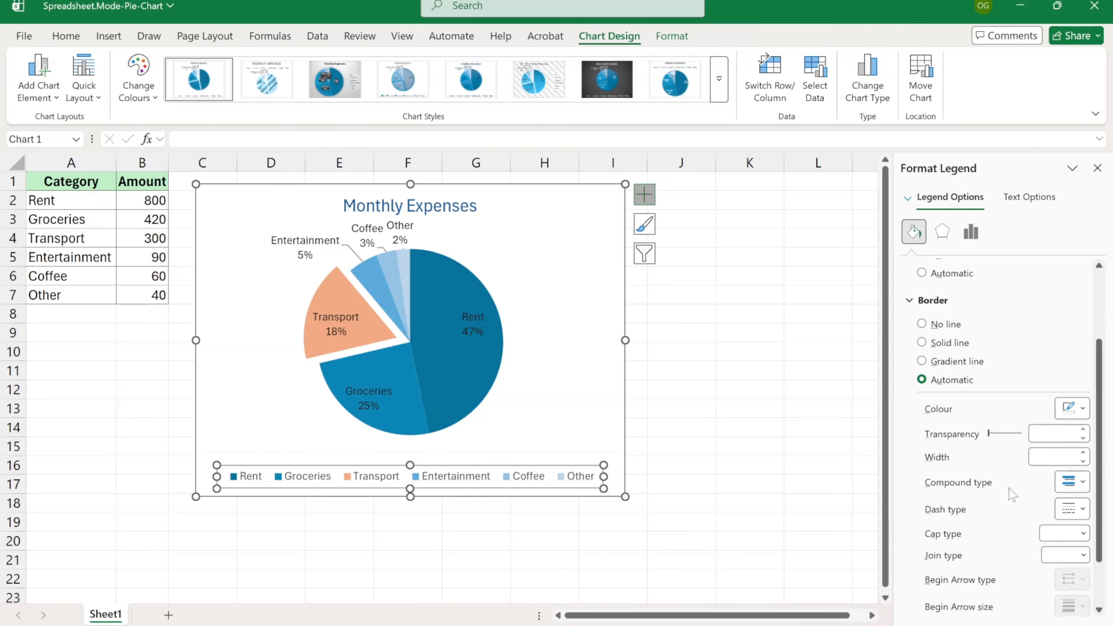
click(1098, 168)
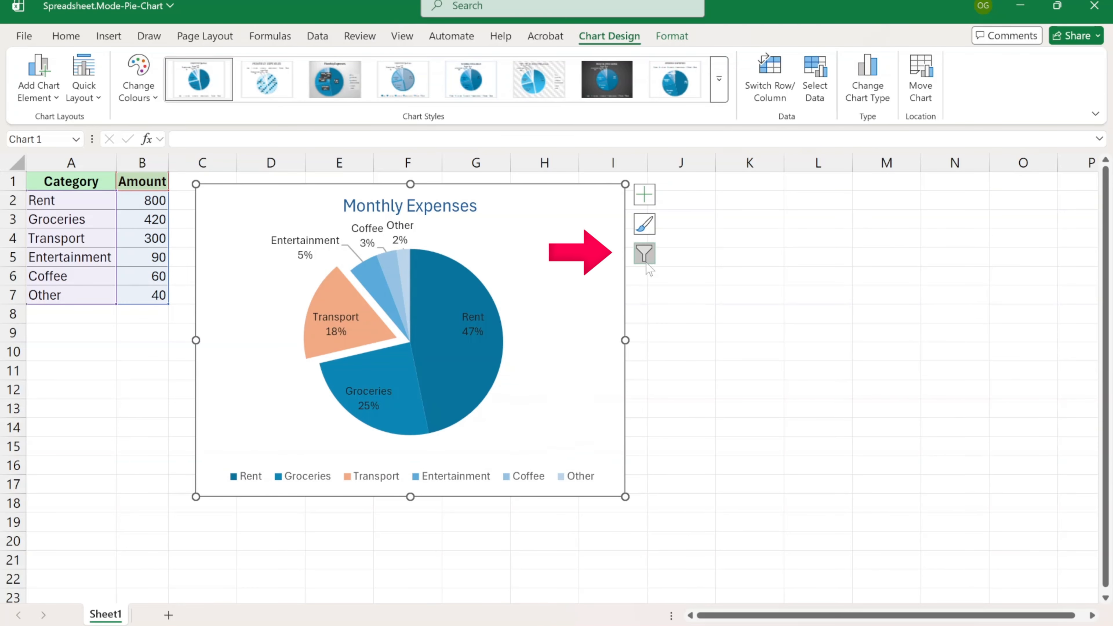
click(645, 255)
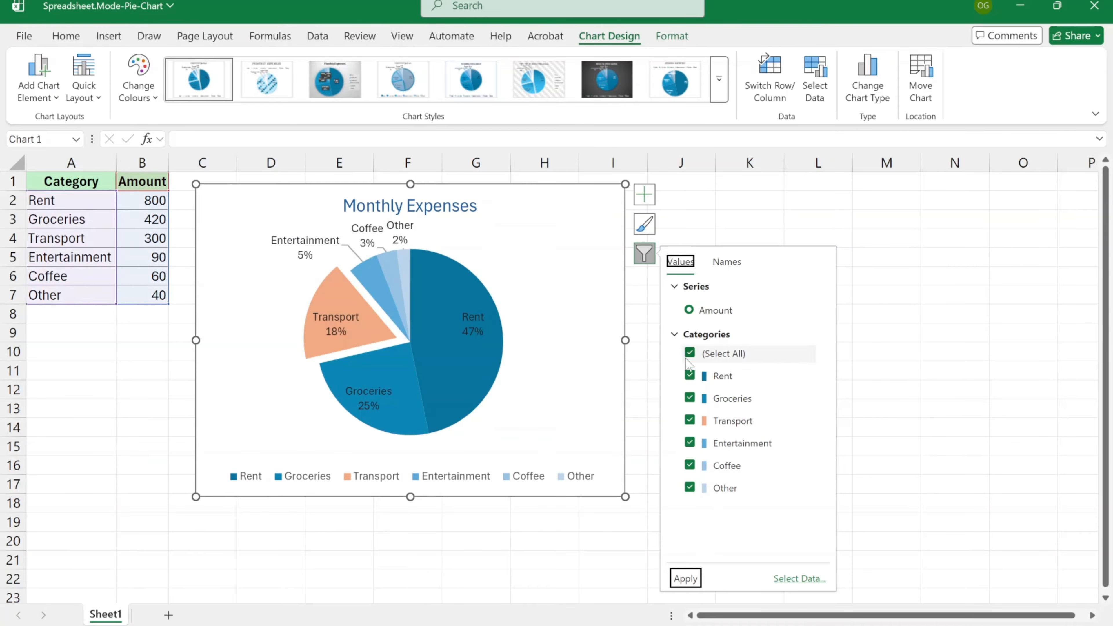
click(690, 378)
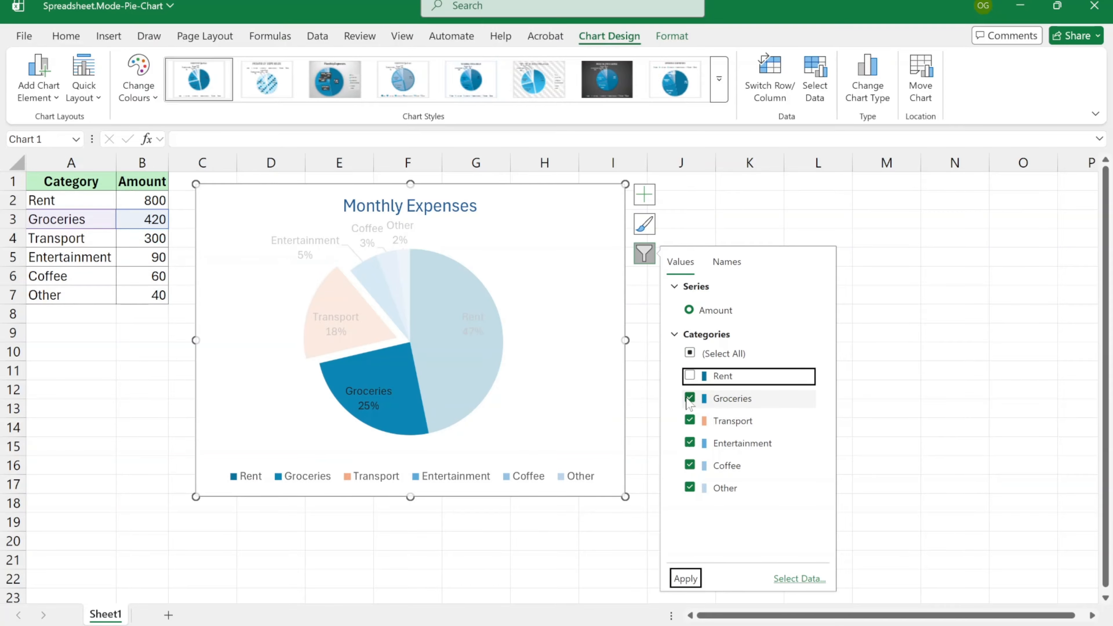
click(685, 578)
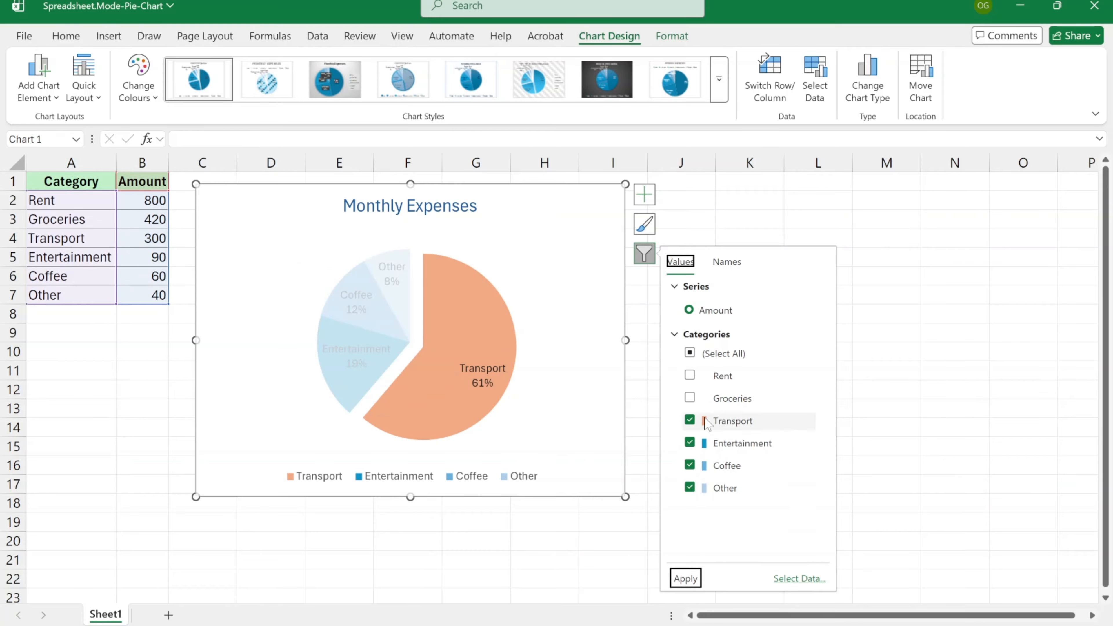
click(690, 398)
click(686, 580)
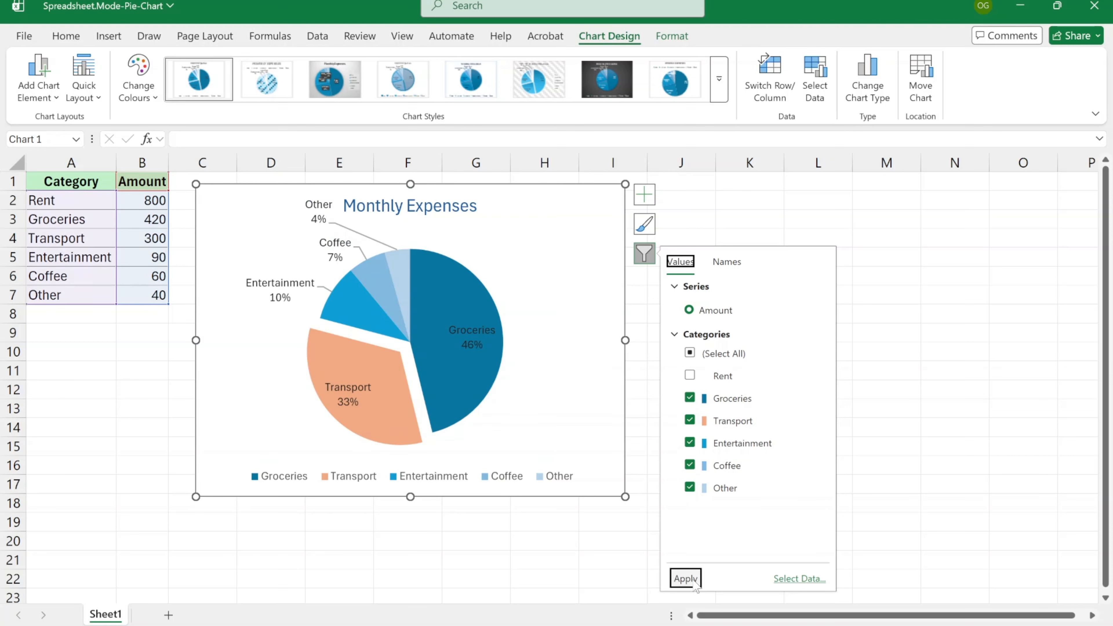
click(691, 354)
click(686, 578)
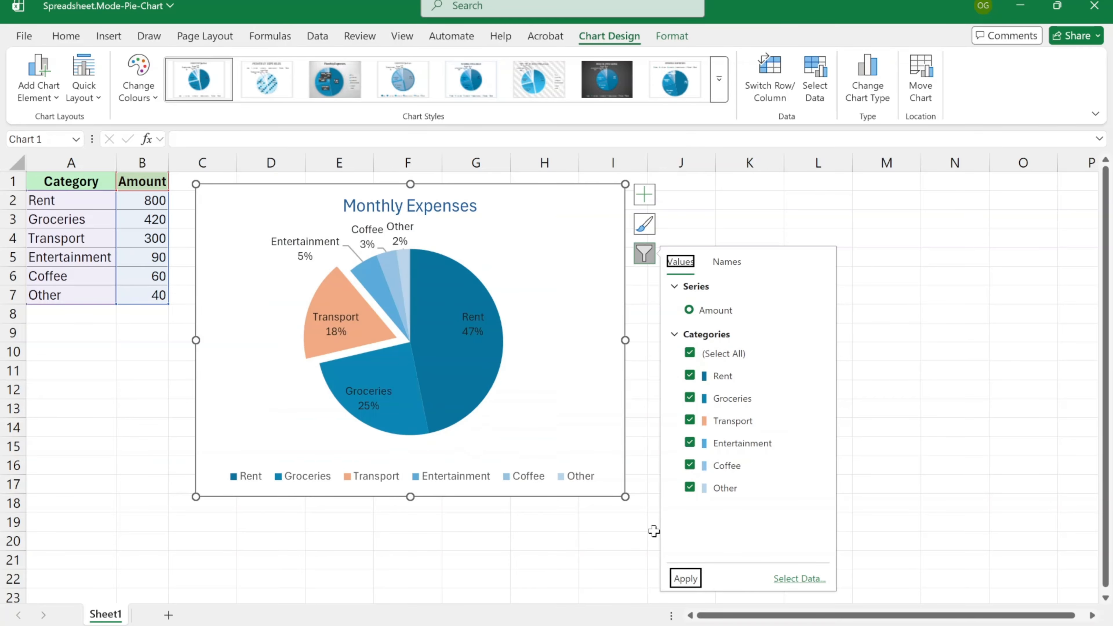
click(644, 256)
click(736, 373)
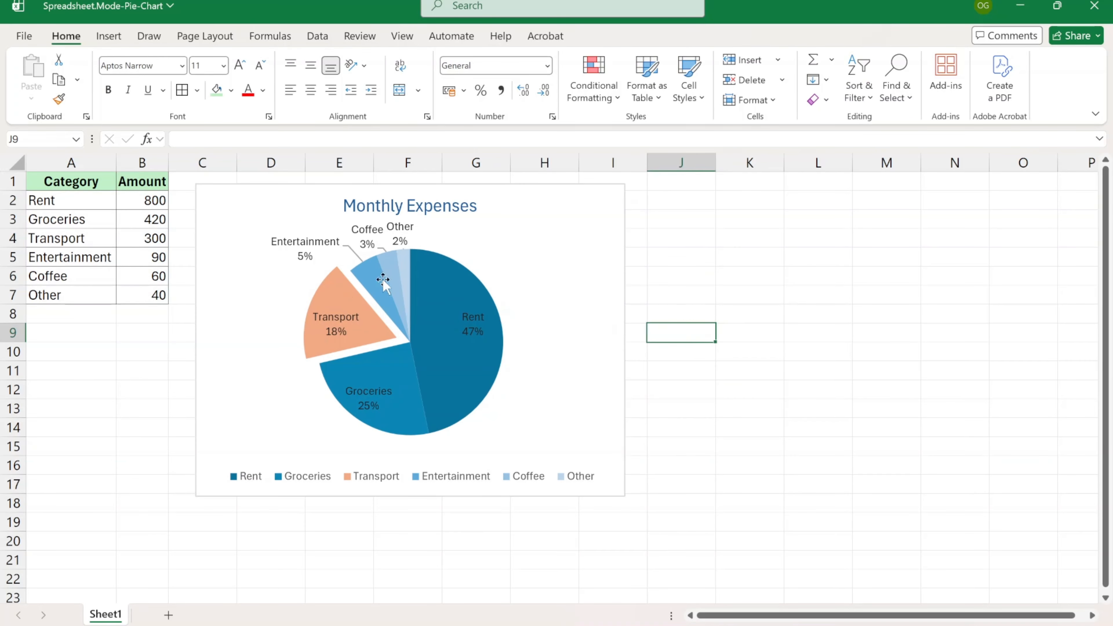
- Push the Transport slice back into the pie and change the chart type to Pie of Pie
click(331, 283)
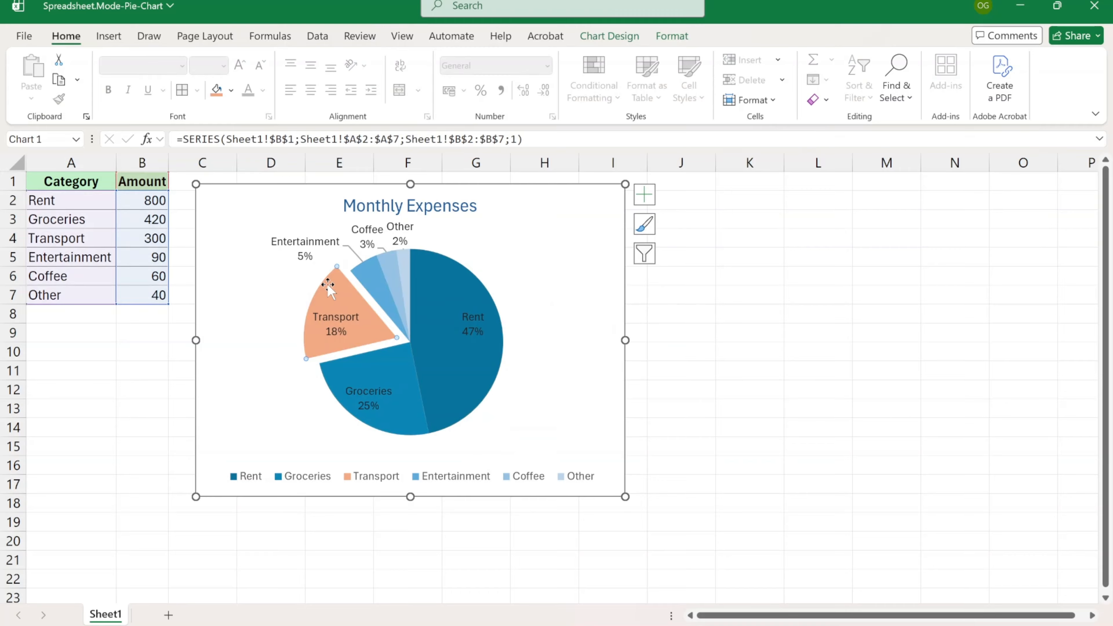
drag(330, 283, 349, 293)
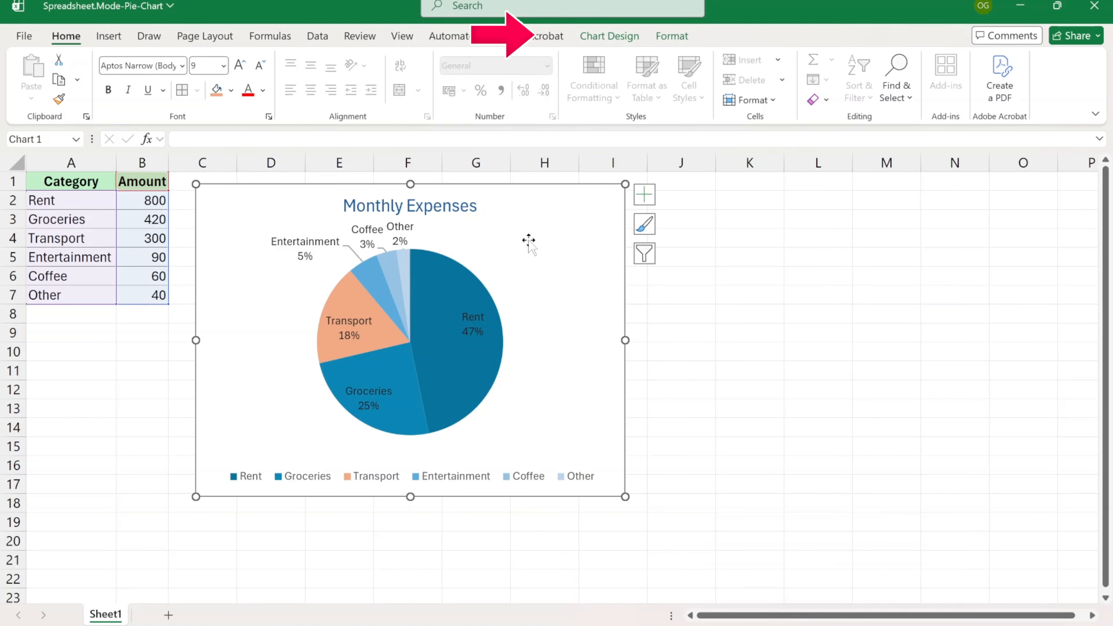
click(610, 39)
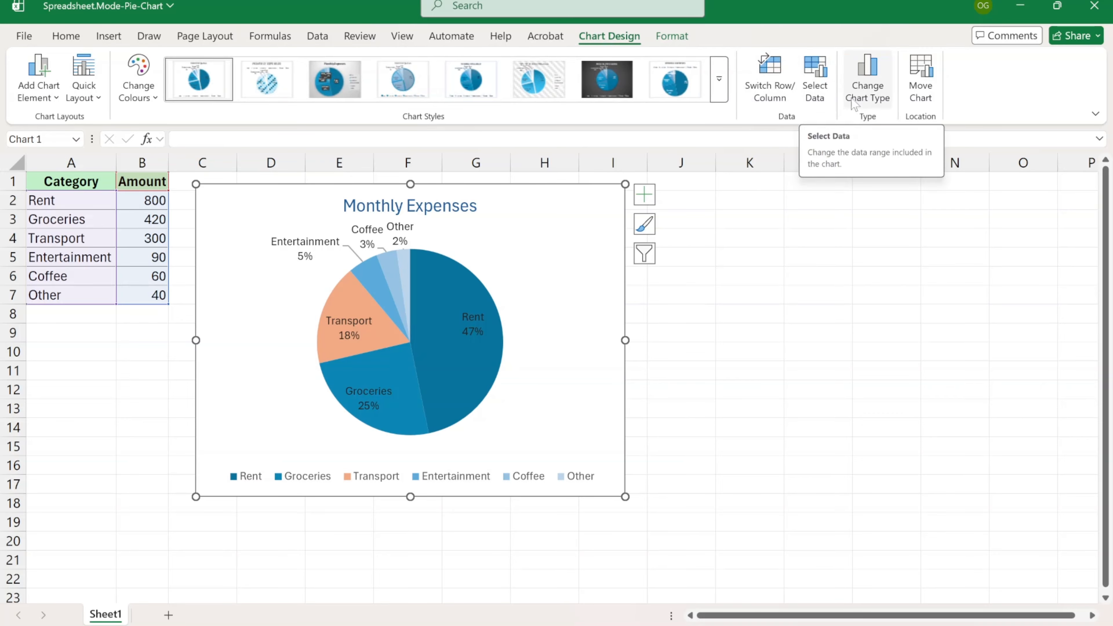
click(878, 105)
click(504, 166)
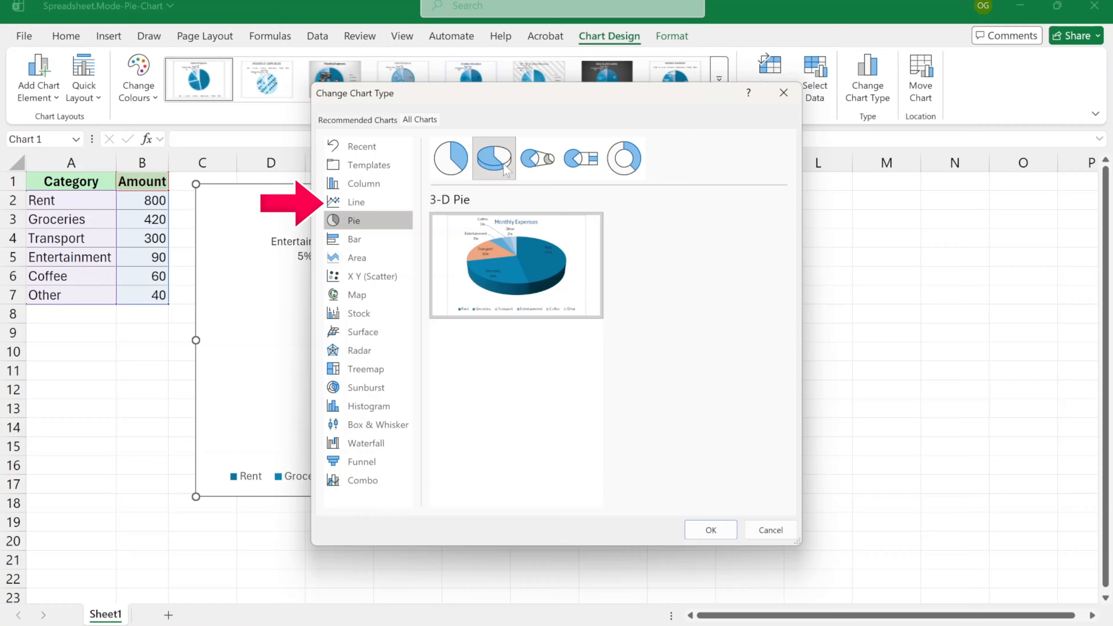
click(546, 168)
click(574, 165)
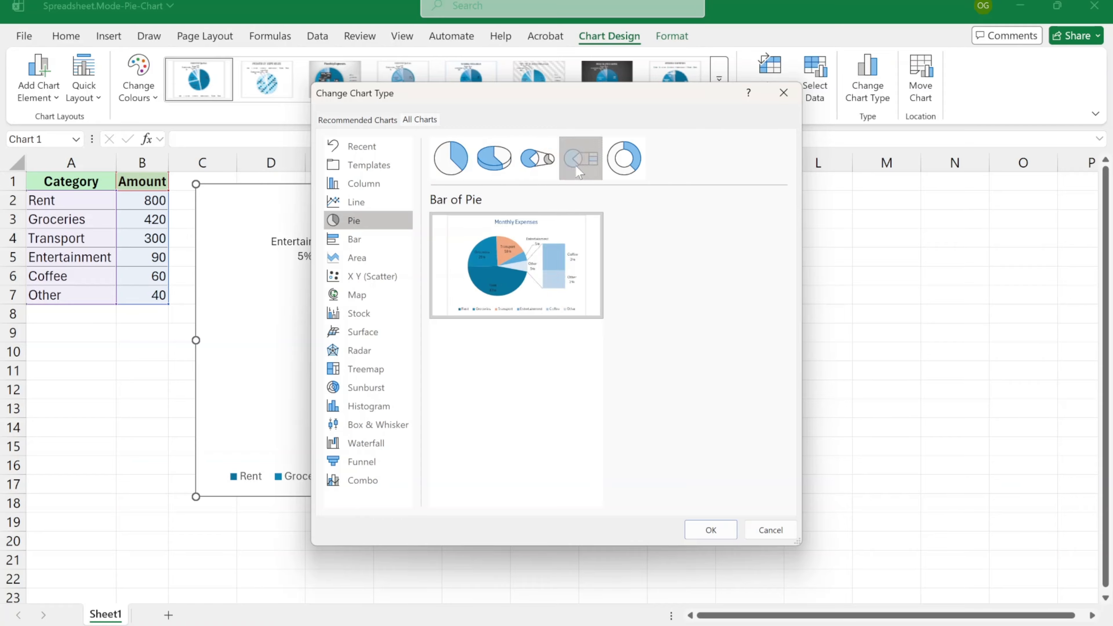
click(624, 170)
click(537, 159)
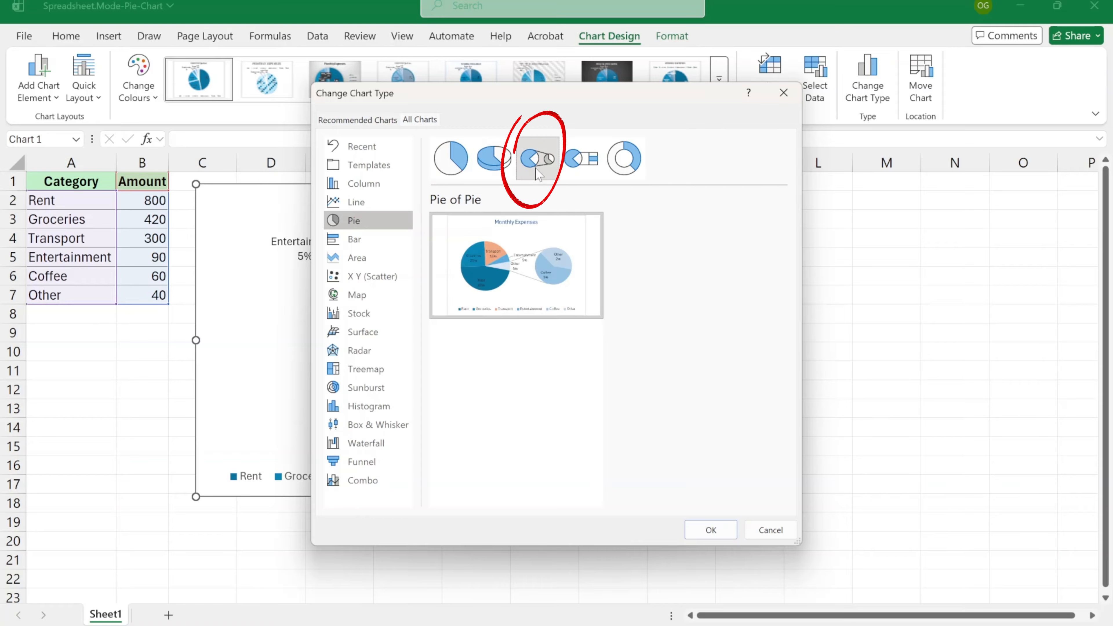
click(703, 528)
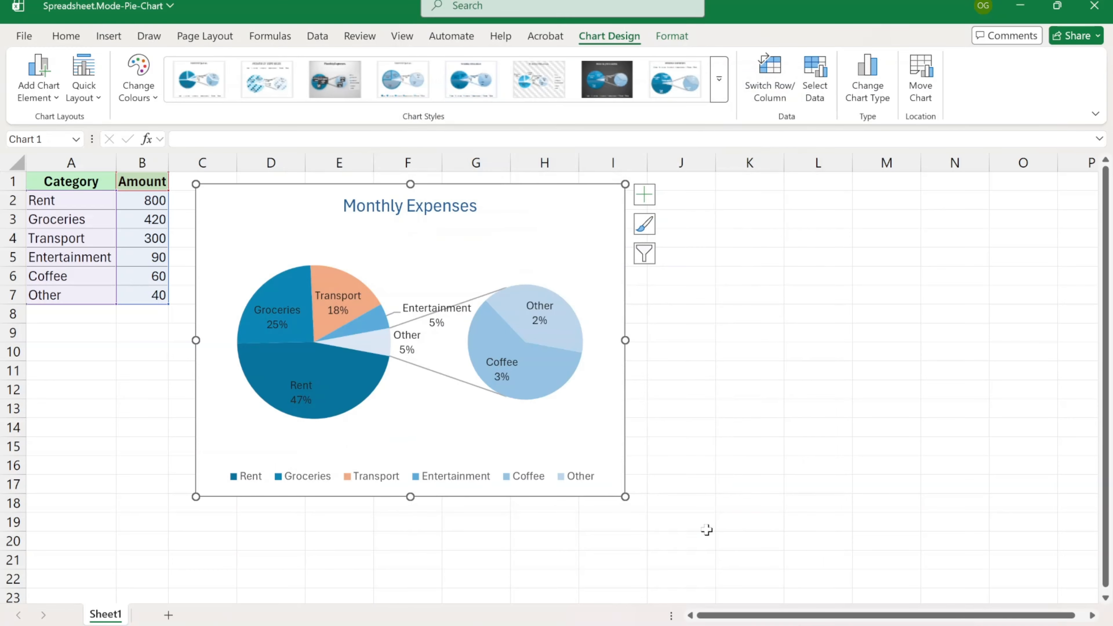
click(548, 368)
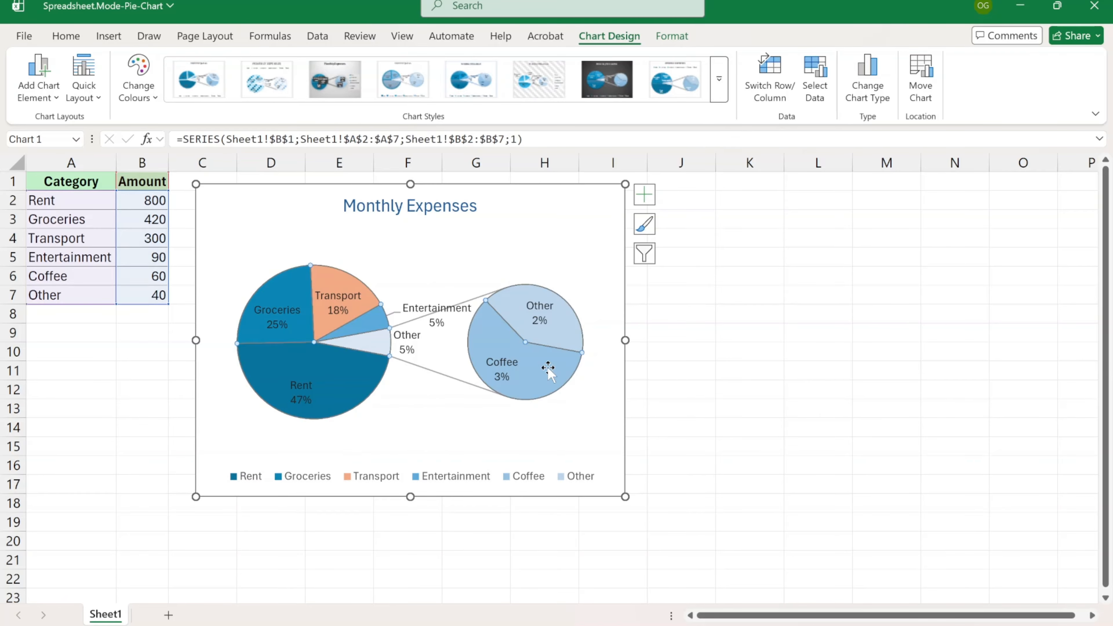
- Set Values in second plot to 3, Gap Width to 116% and Second Plot Size to 36%
double_click(597, 410)
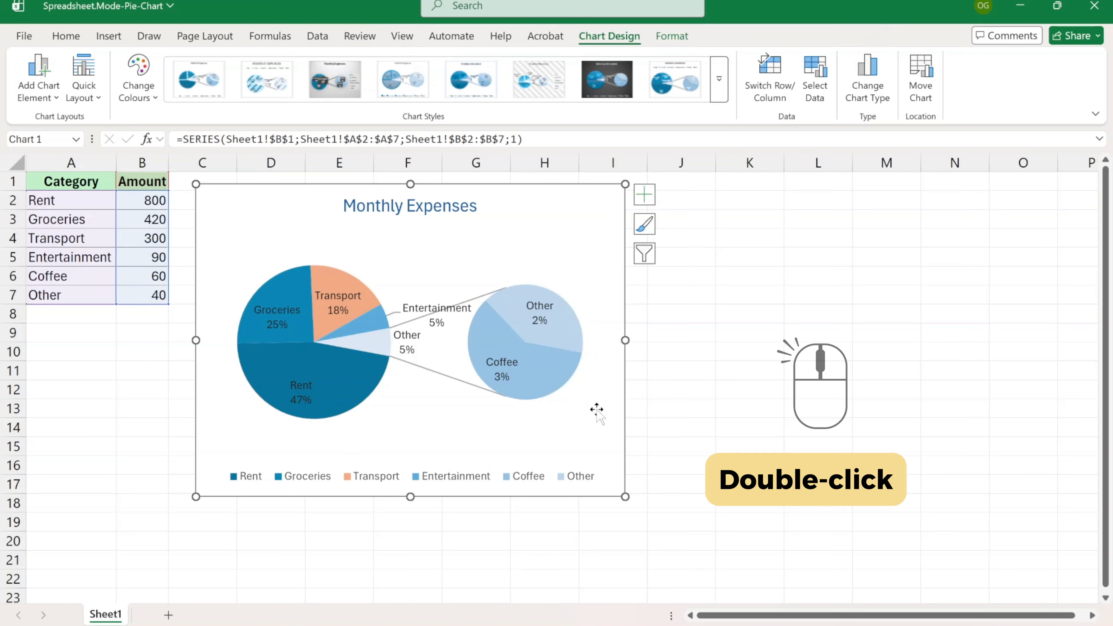
double_click(554, 378)
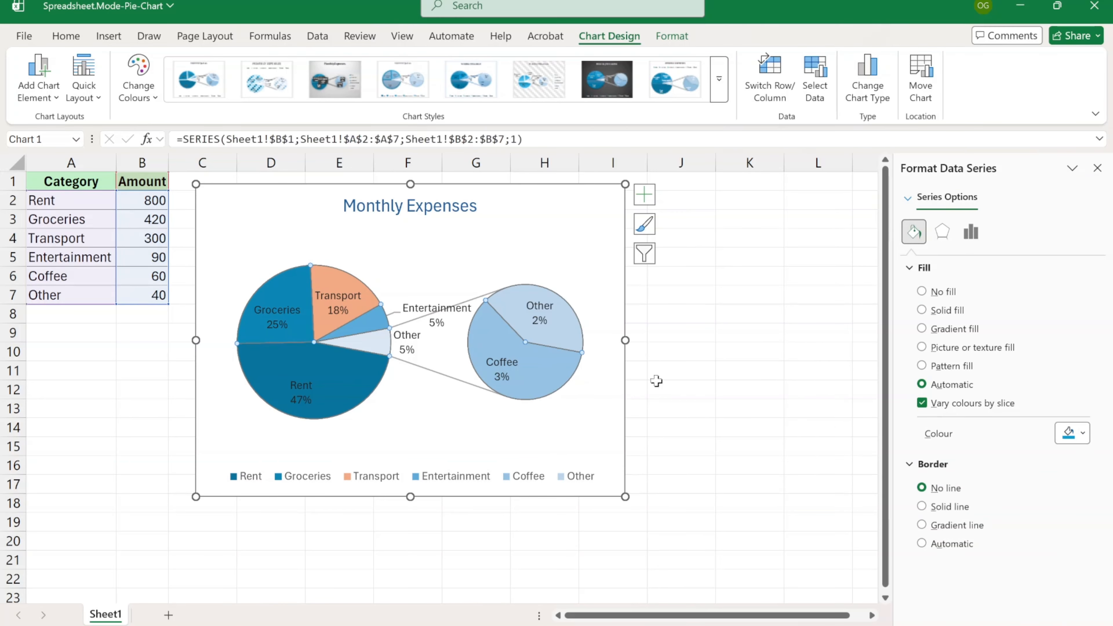
click(972, 234)
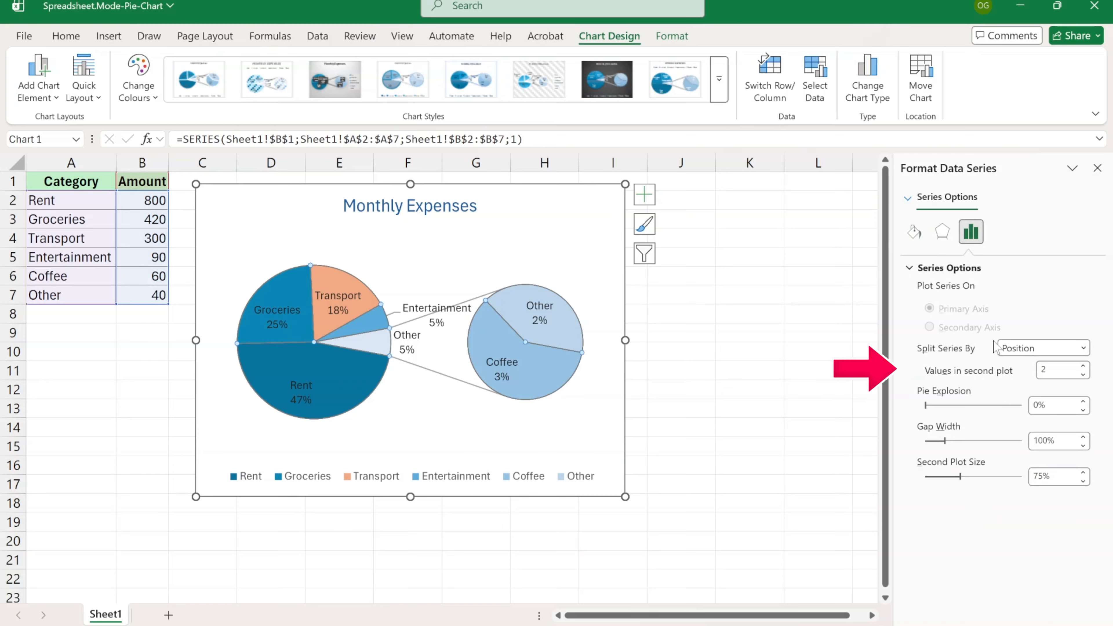
click(1083, 367)
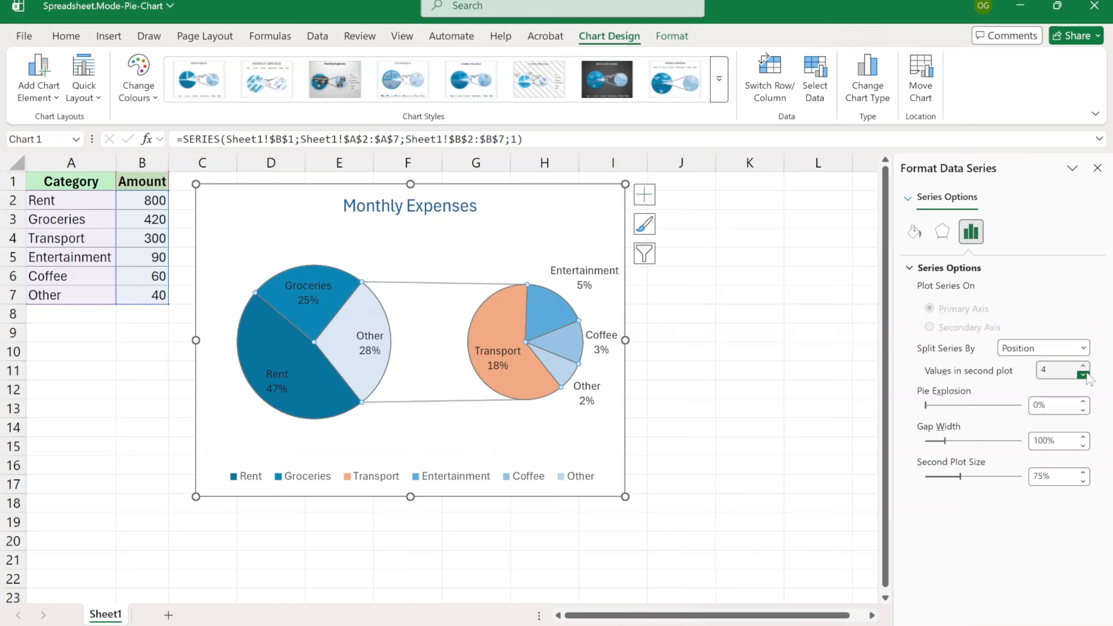
click(1086, 375)
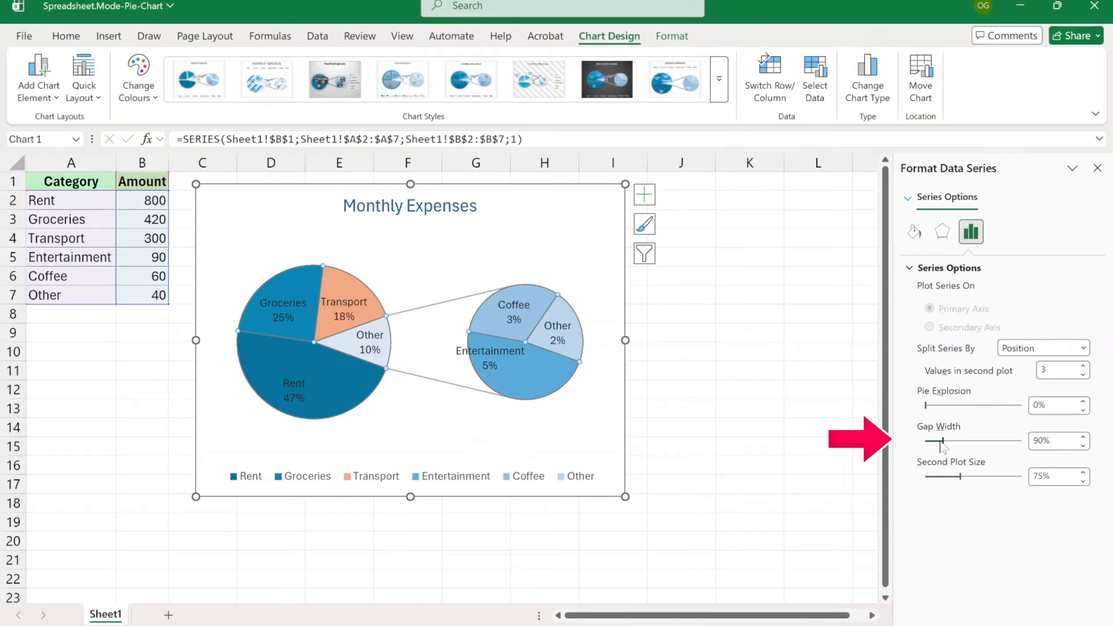
drag(944, 440, 943, 477)
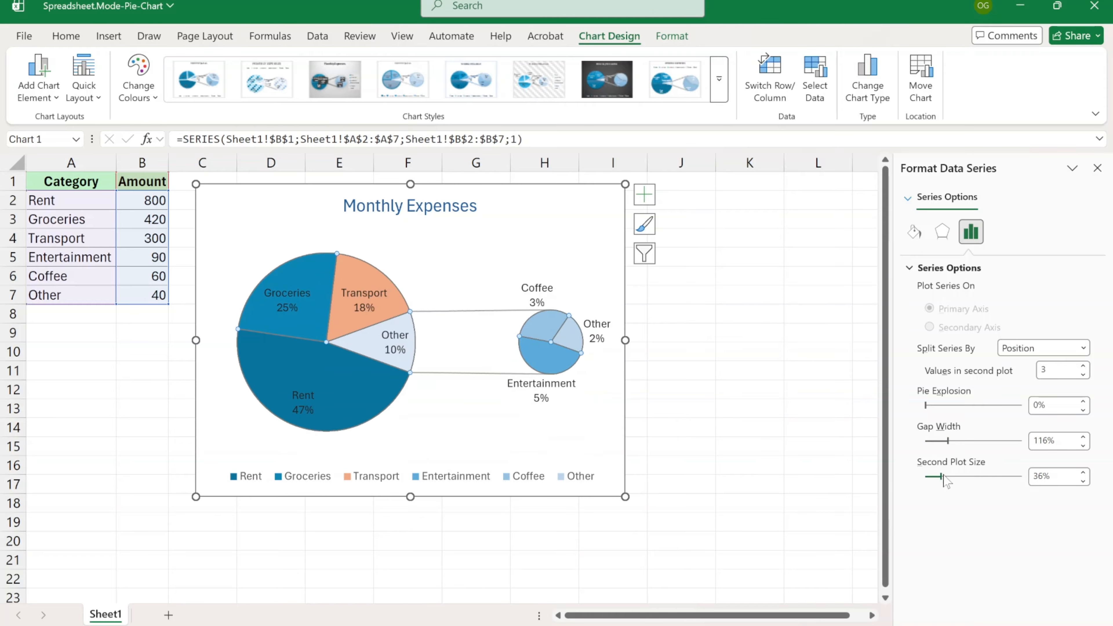
drag(926, 405, 936, 406)
click(1097, 169)
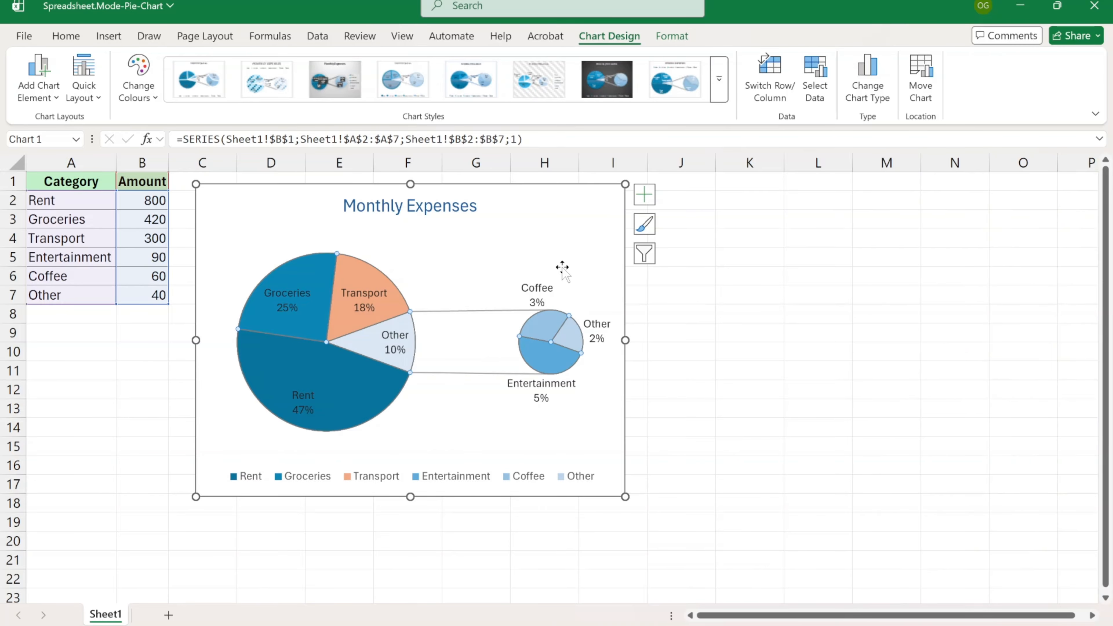